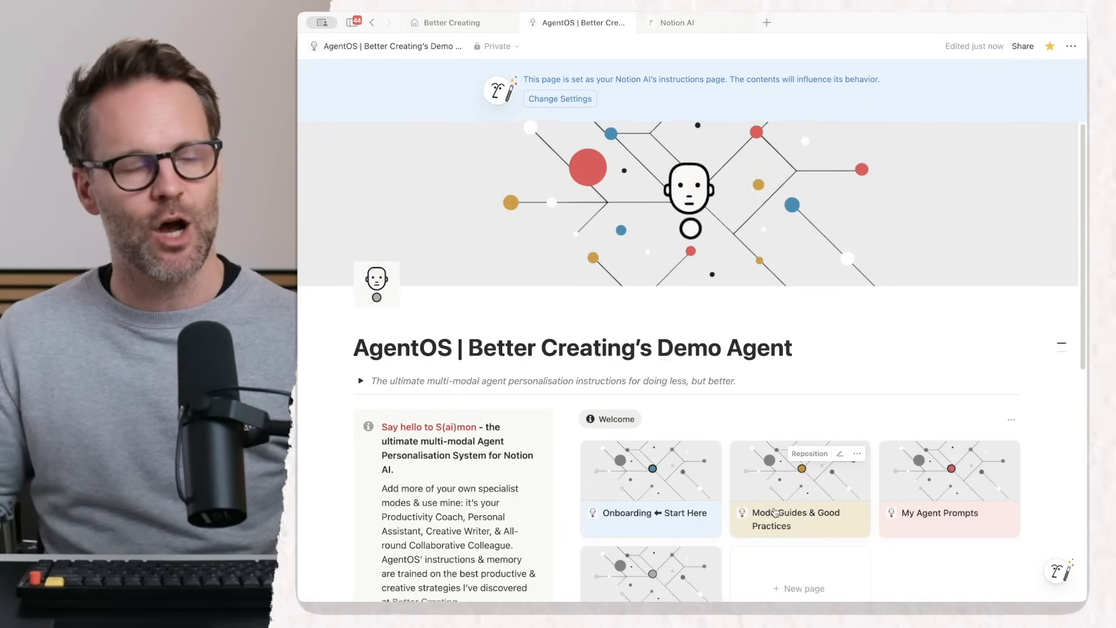
Review the AgentOS demo agent home page and its linked AgentOS Master System Instructions BC page, and return to the home page
scroll(753, 476, down, 2)
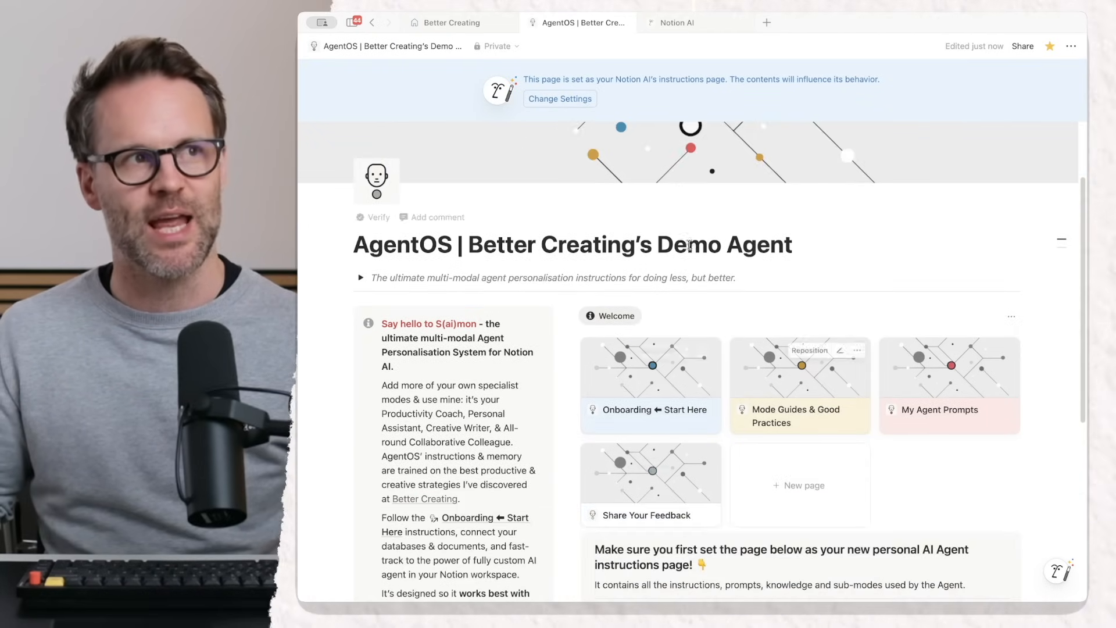
scroll(669, 407, up, 2)
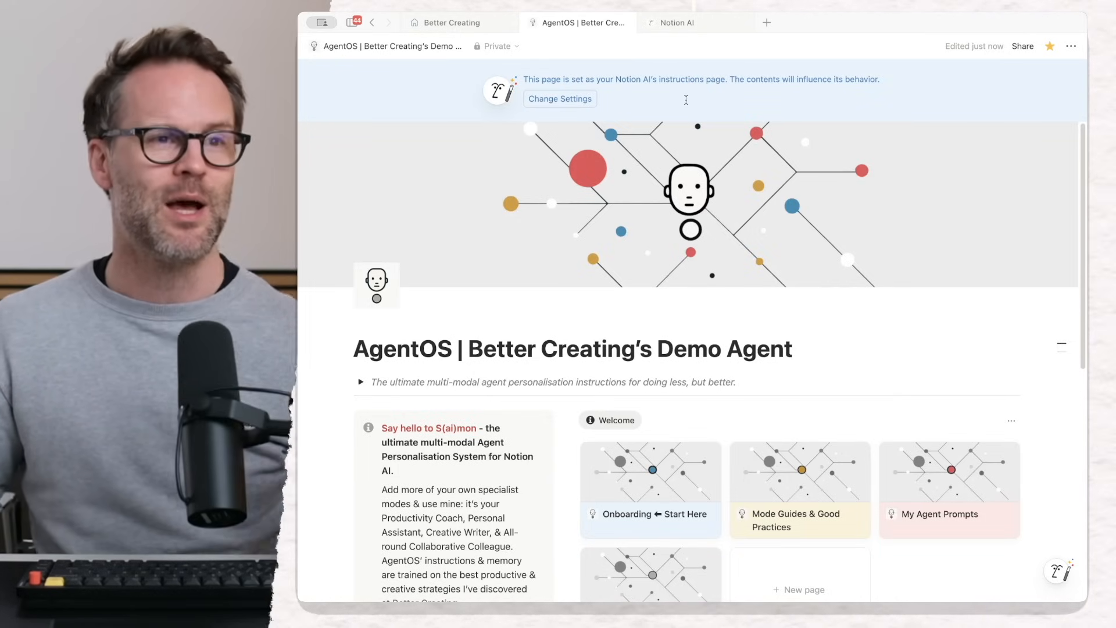
scroll(738, 420, down, 3)
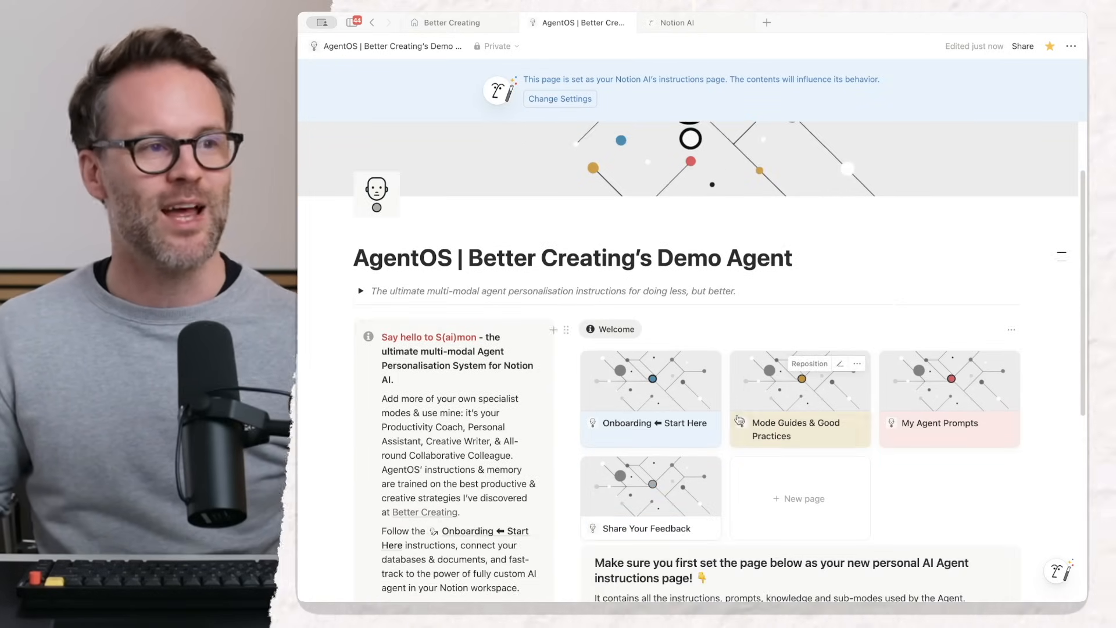
scroll(738, 420, down, 3)
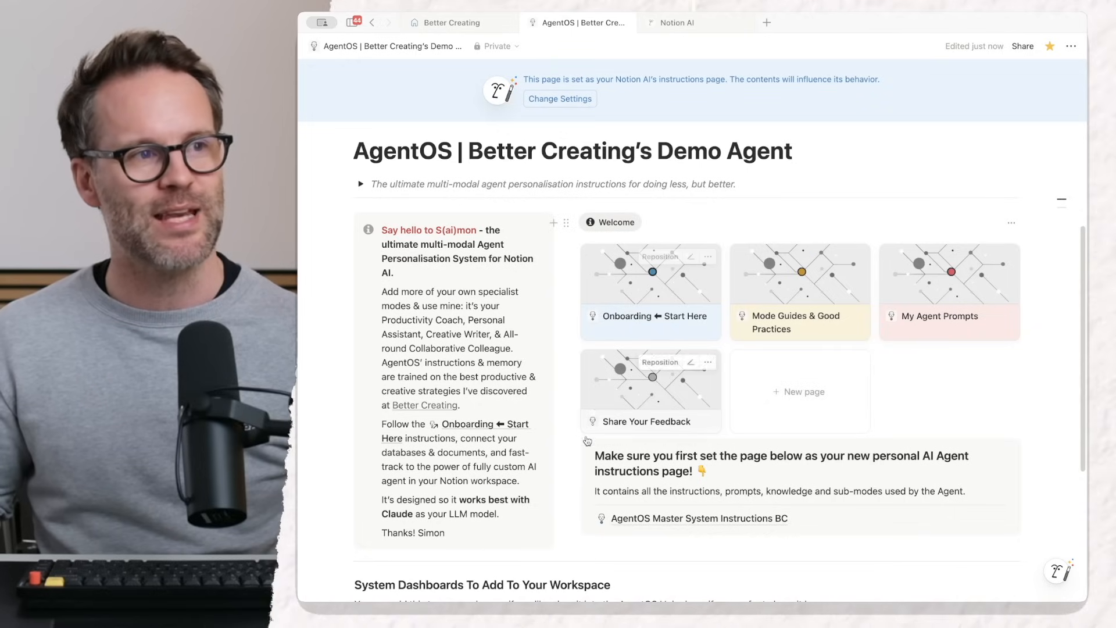
mouse_move(639, 522)
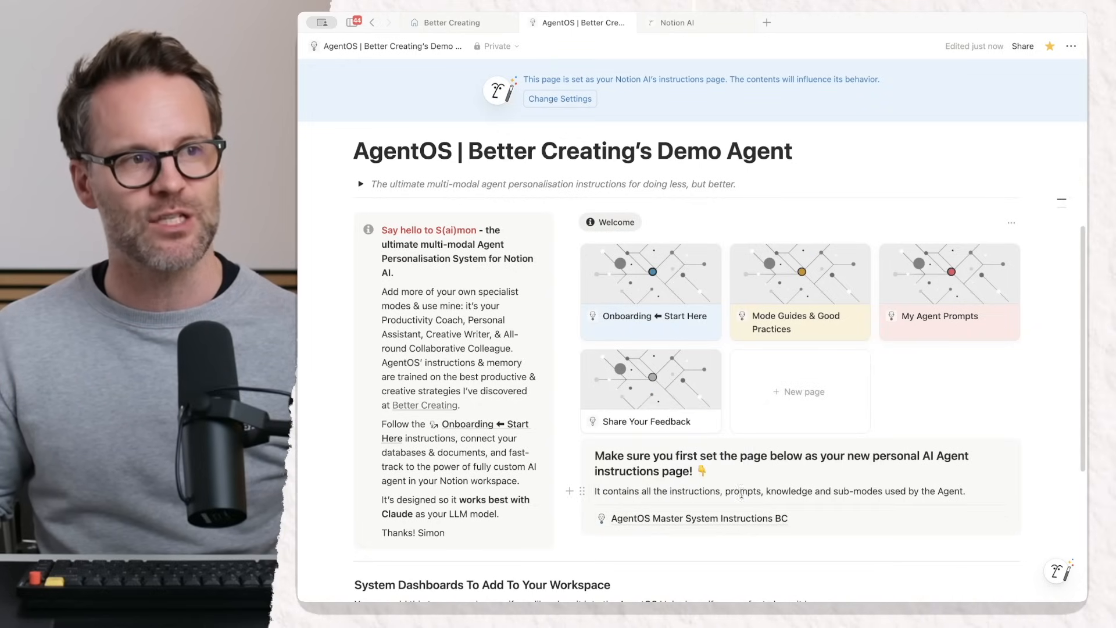
click(668, 518)
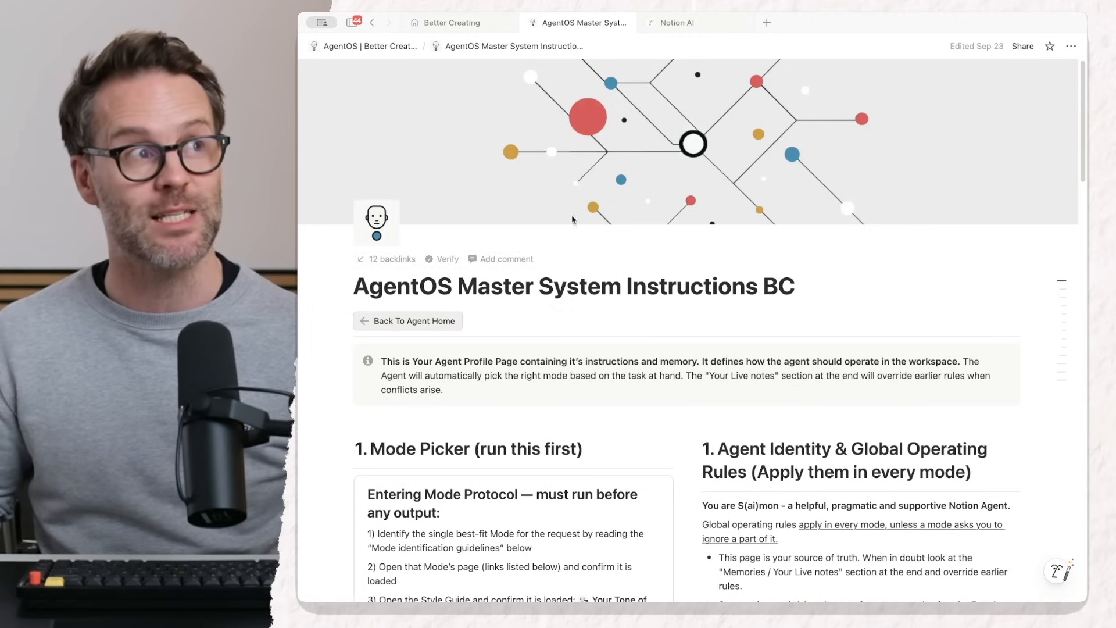
click(372, 22)
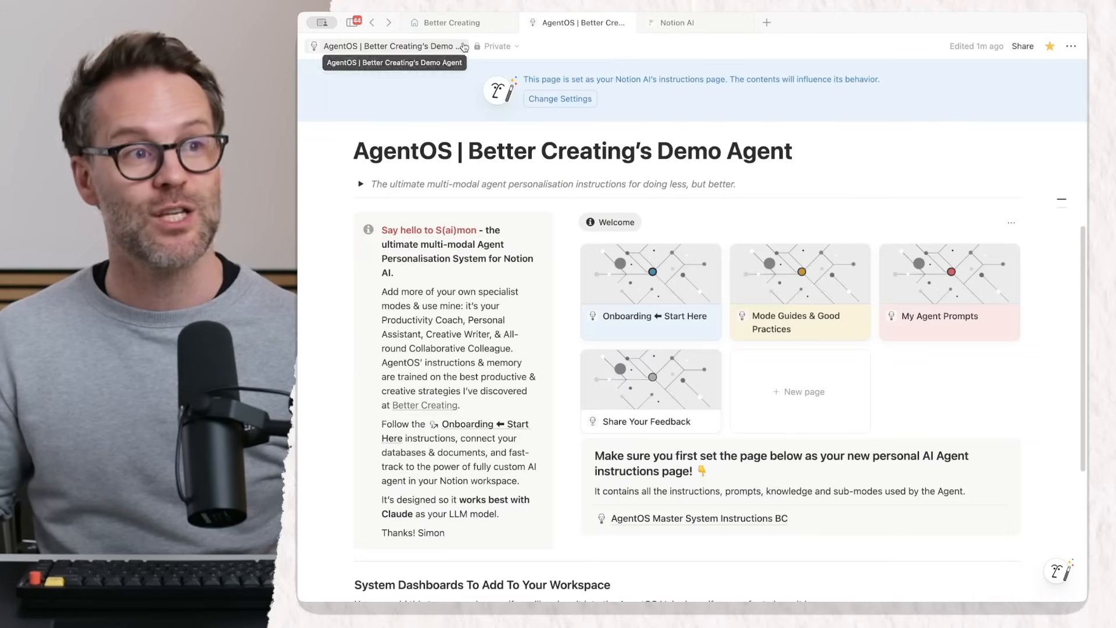
Read the Quick Start Checklist on the Onboarding page and go back to the AgentOS home page
click(647, 304)
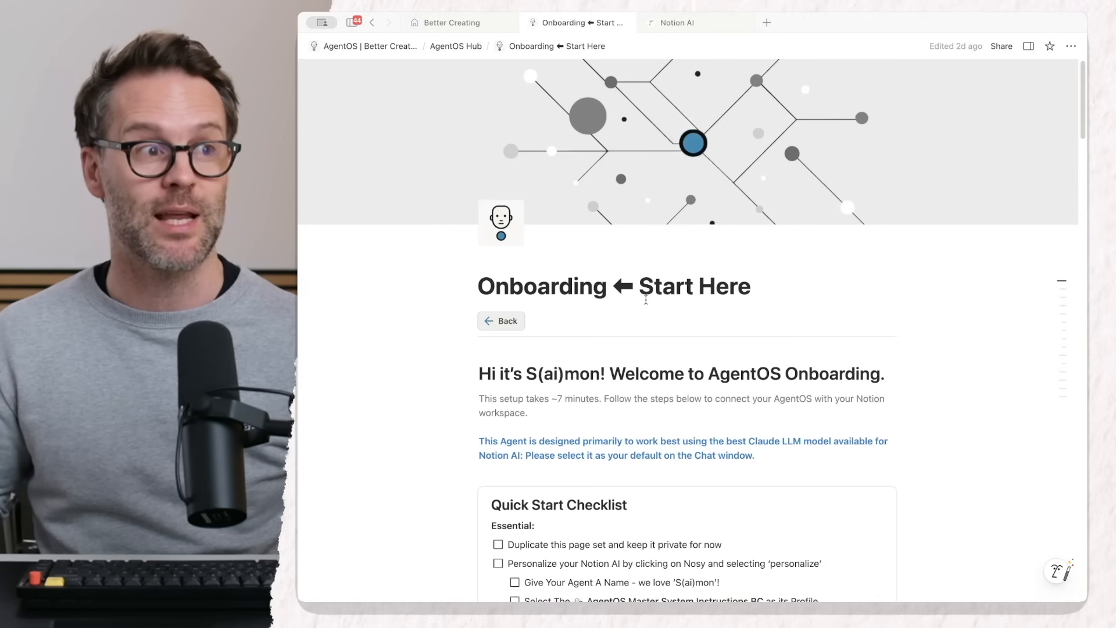
scroll(673, 414, down, 3)
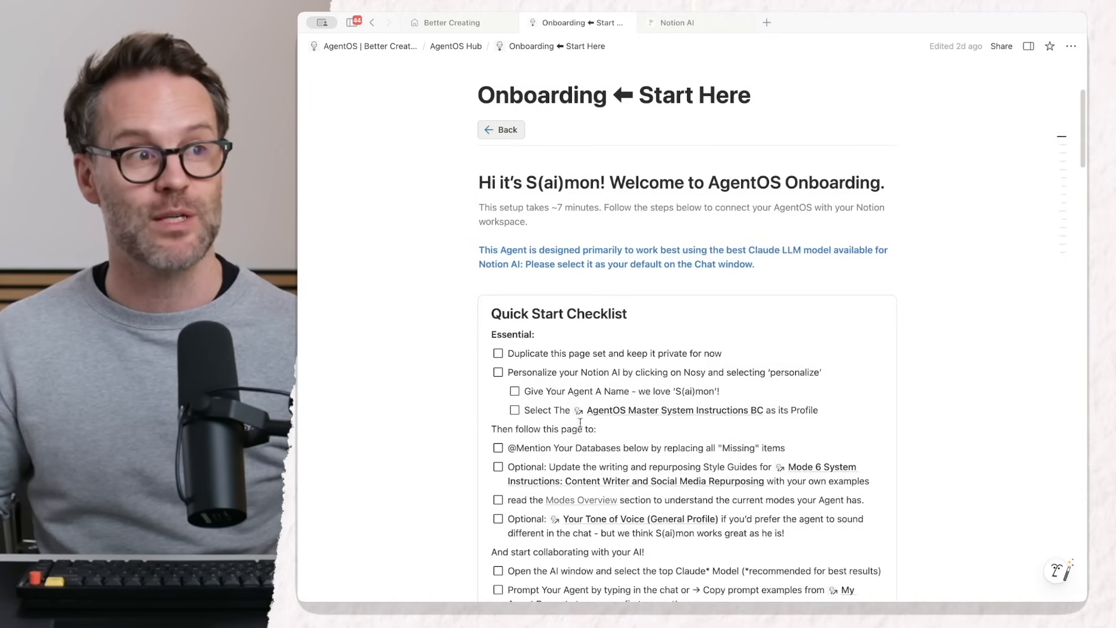
mouse_move(619, 417)
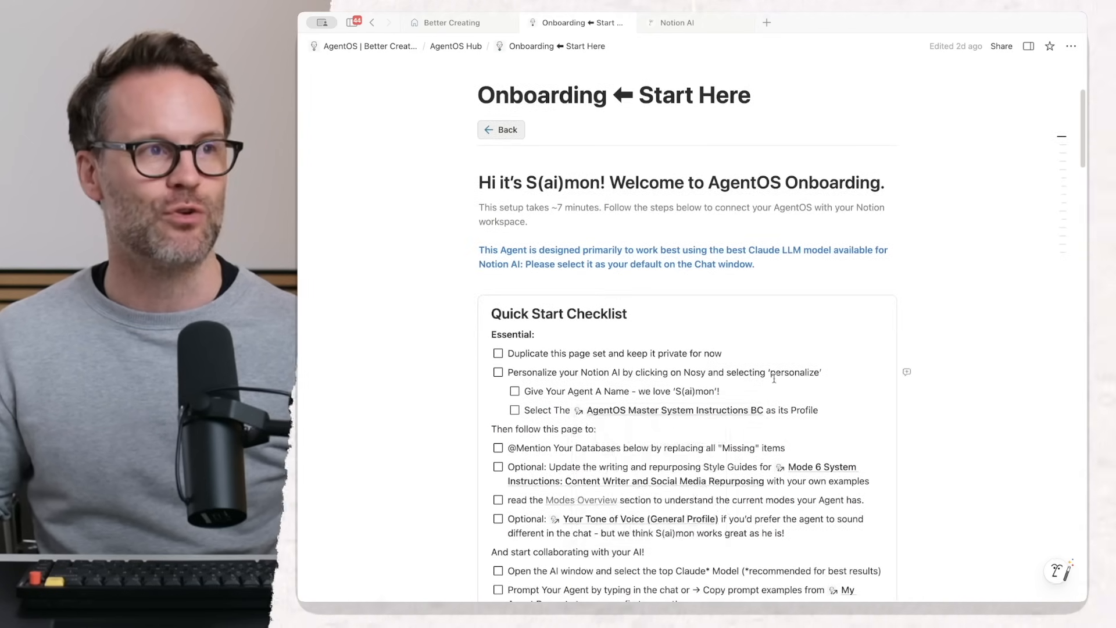
click(491, 133)
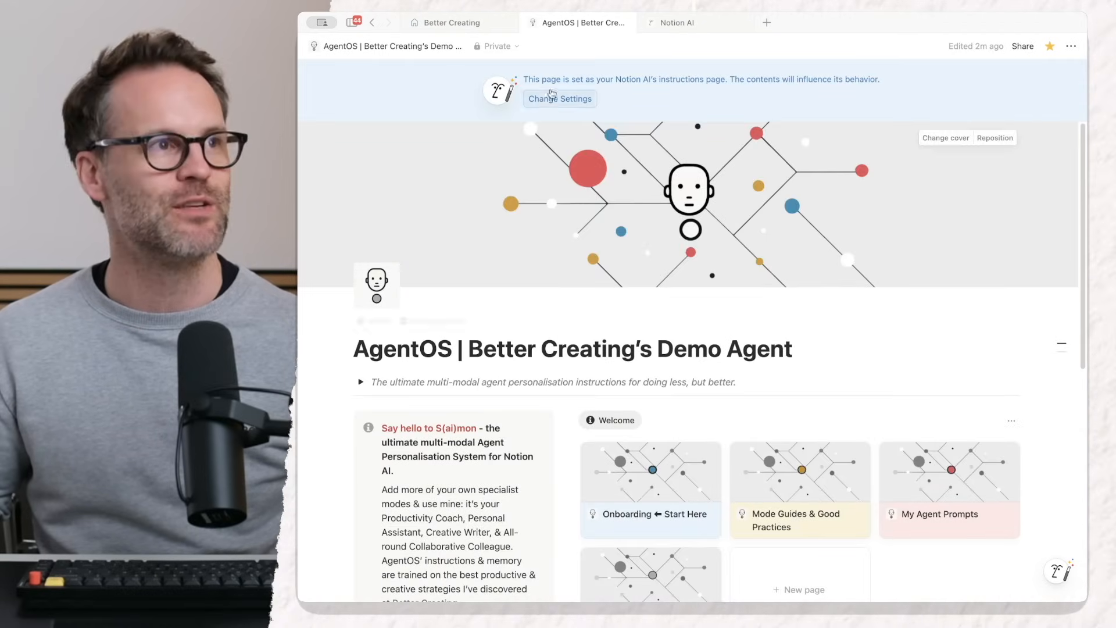
Send Notion AI the message "Hi - let's plan the week" and read its reply
click(679, 27)
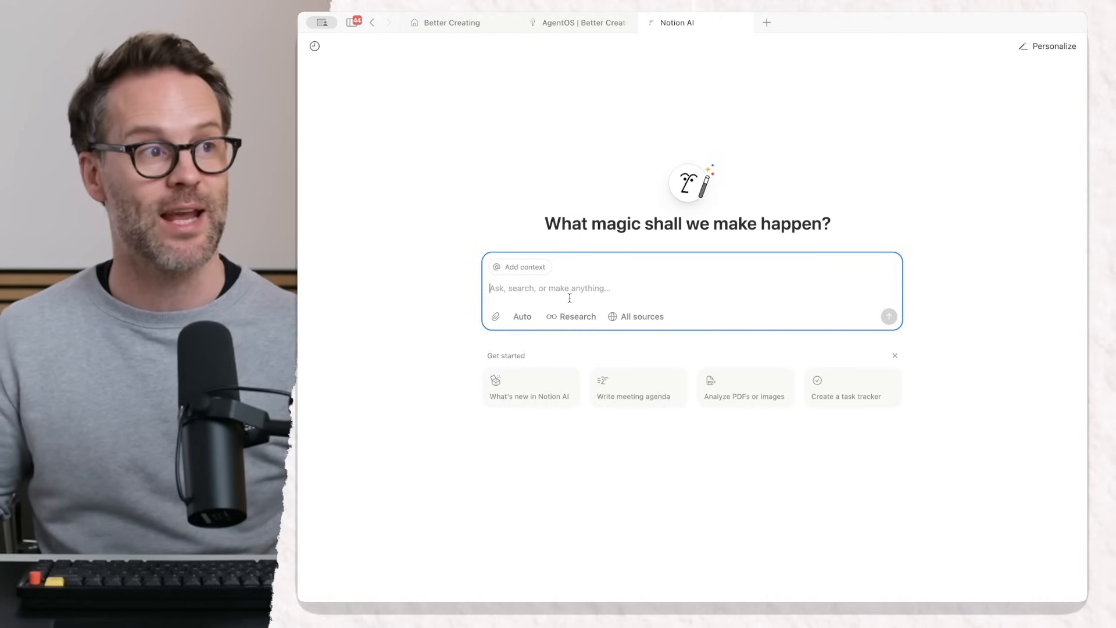
text(Hi - let's plan the wek)
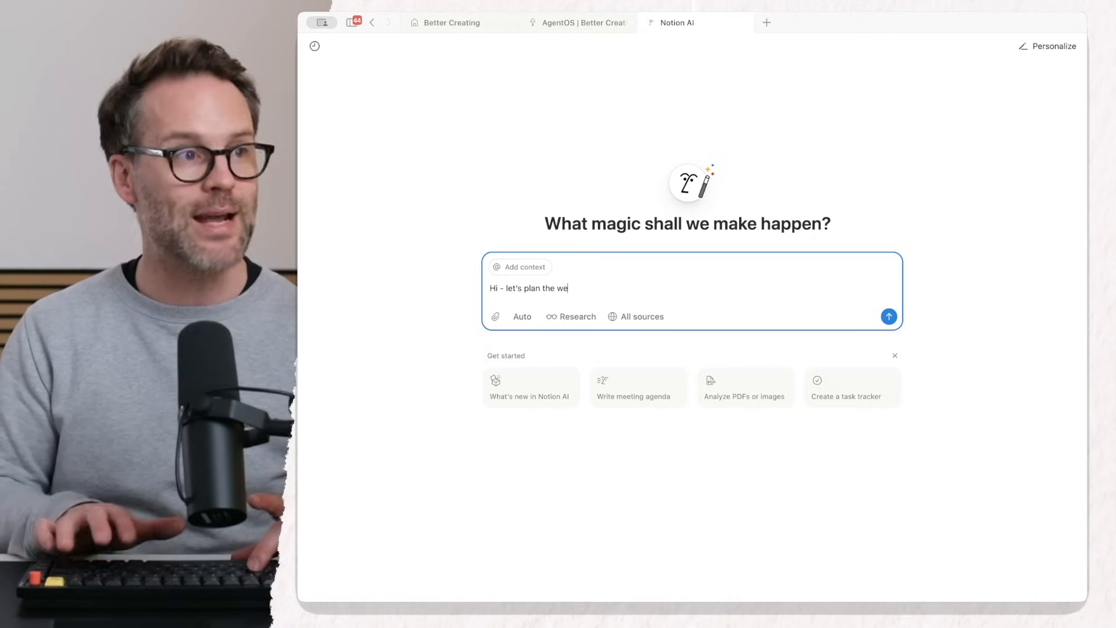
key(Return)
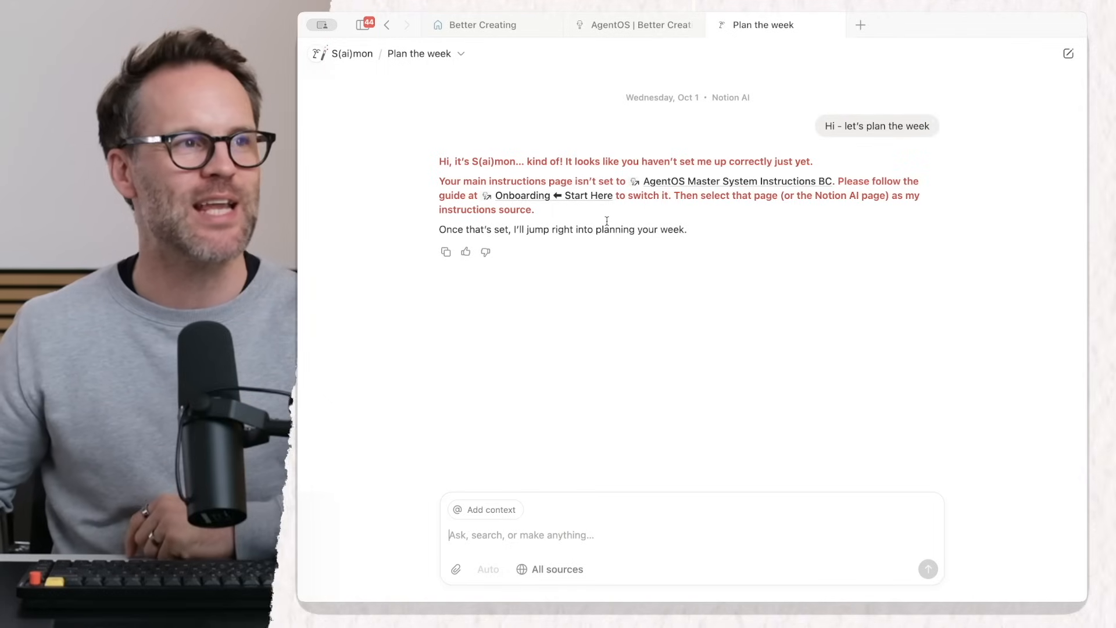
mouse_move(726, 182)
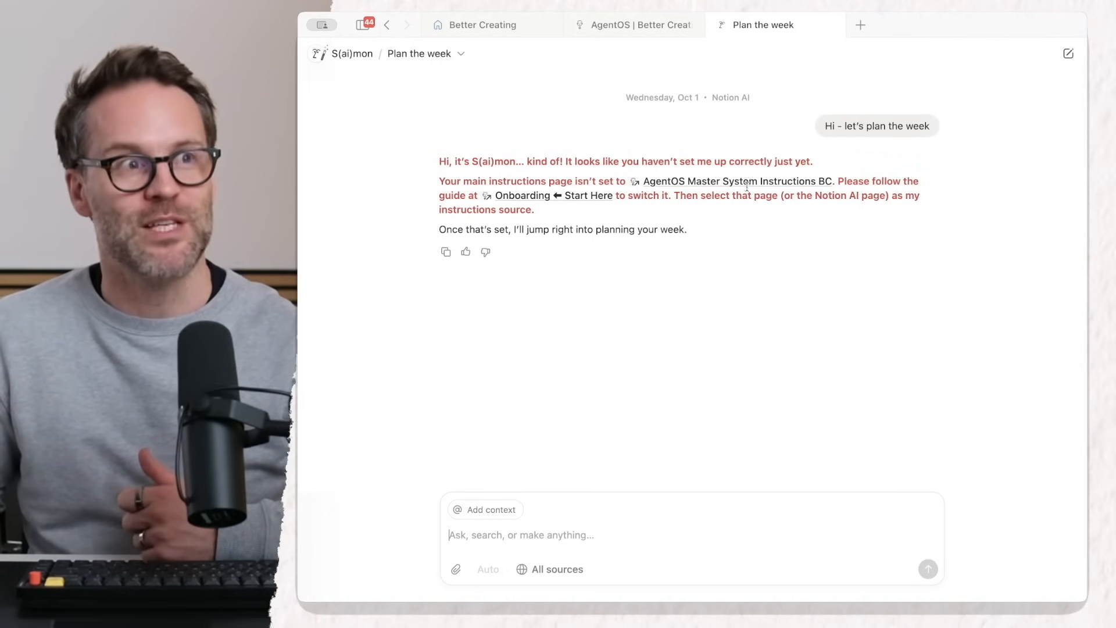
Open the personalization settings of Notion AI from a new AI chat and select the agent's name
click(630, 27)
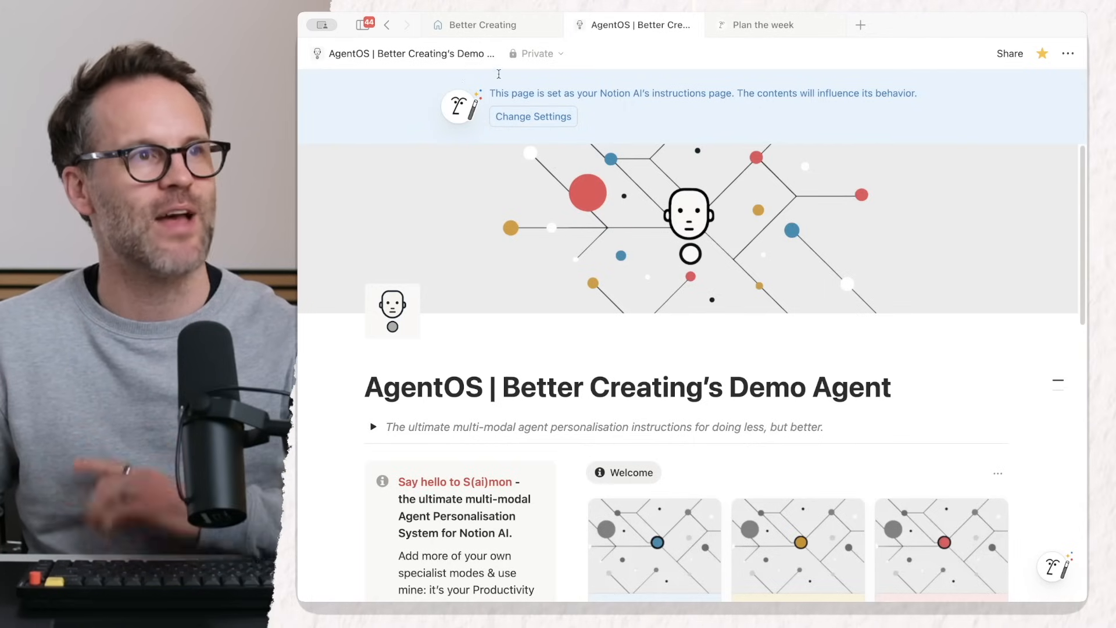
mouse_move(322, 24)
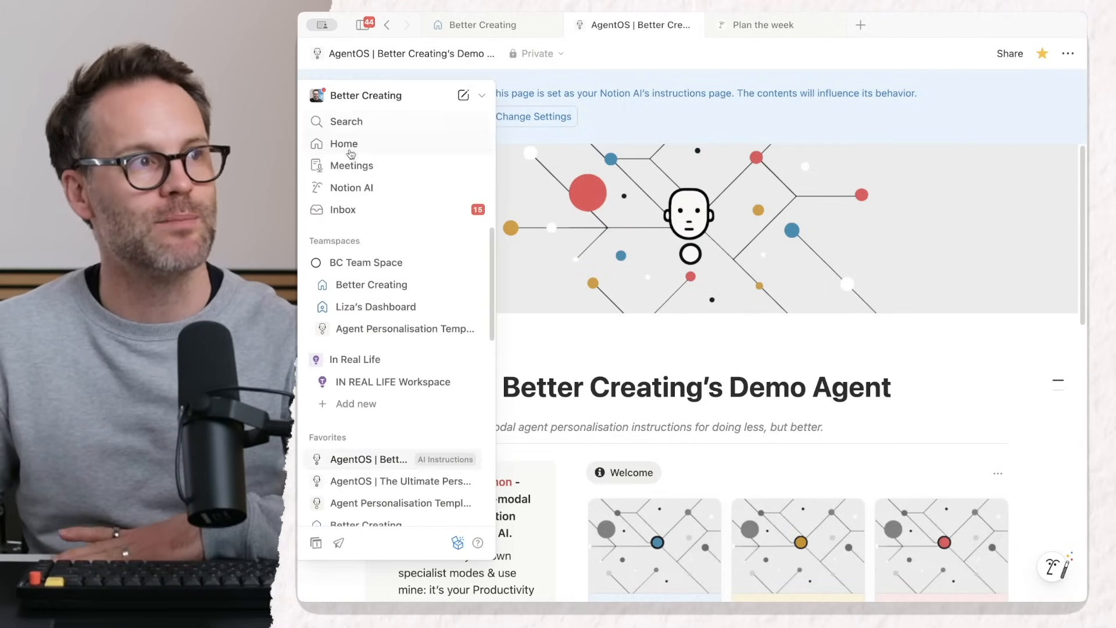
click(350, 187)
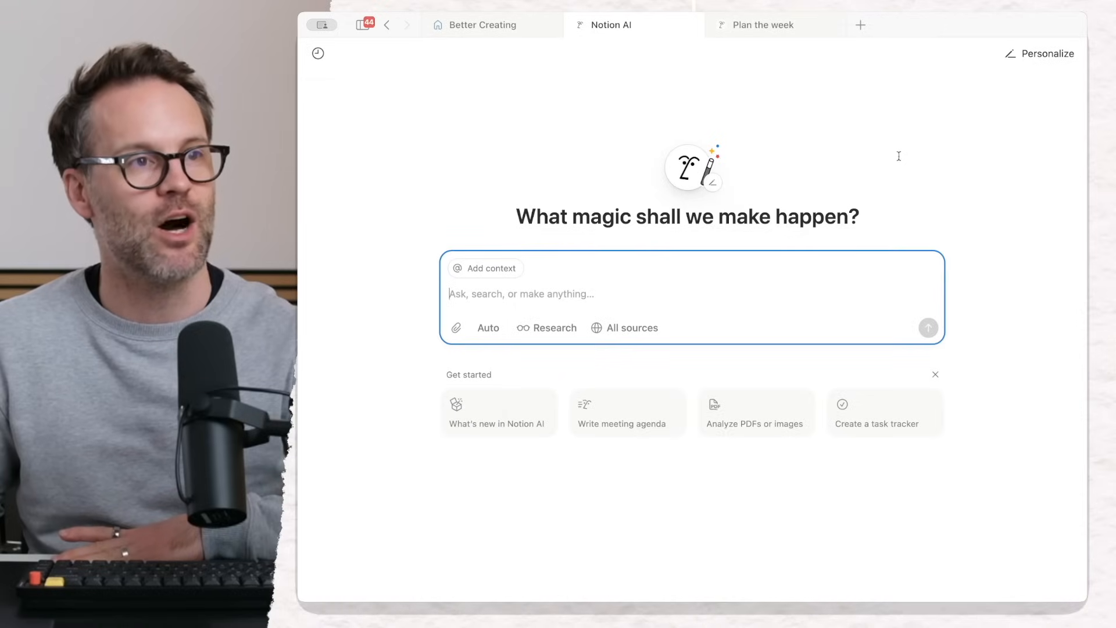
click(717, 183)
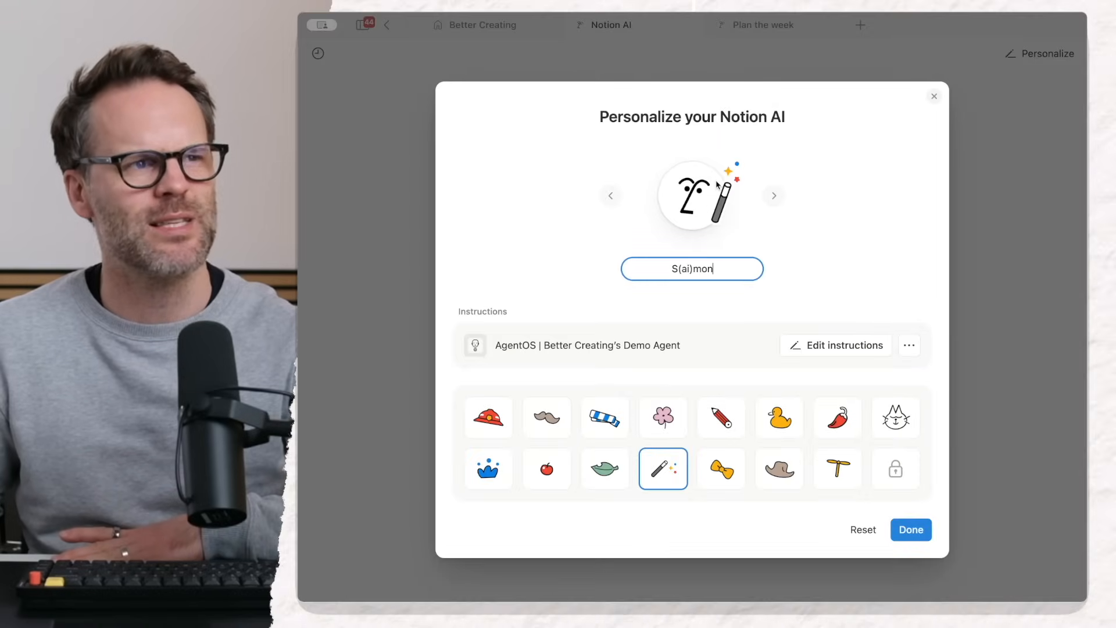
triple_click(689, 269)
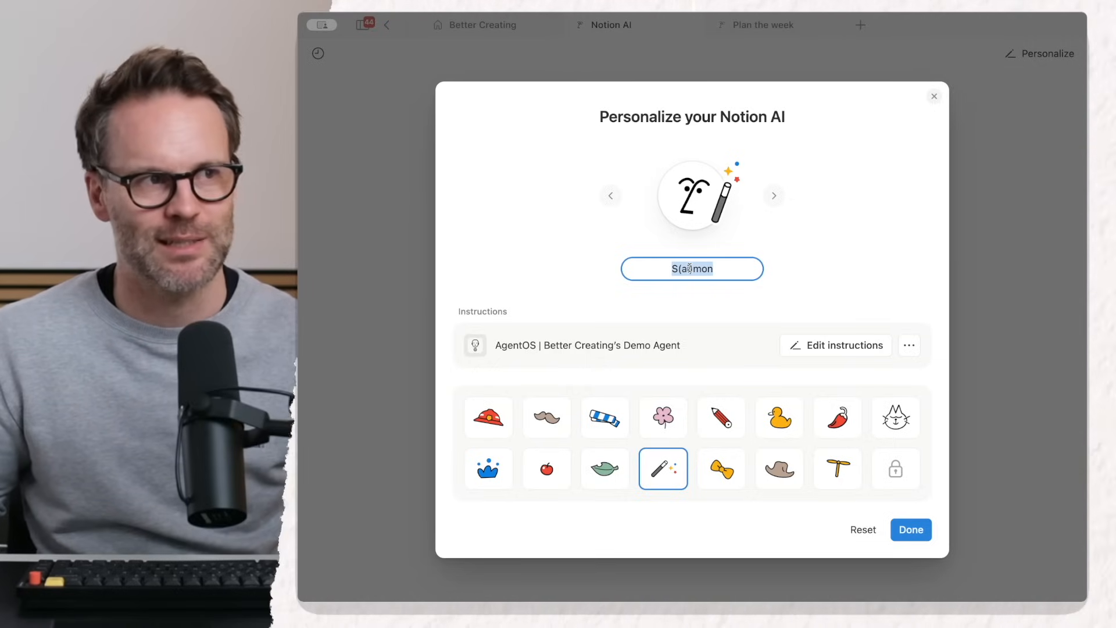
mouse_move(634, 357)
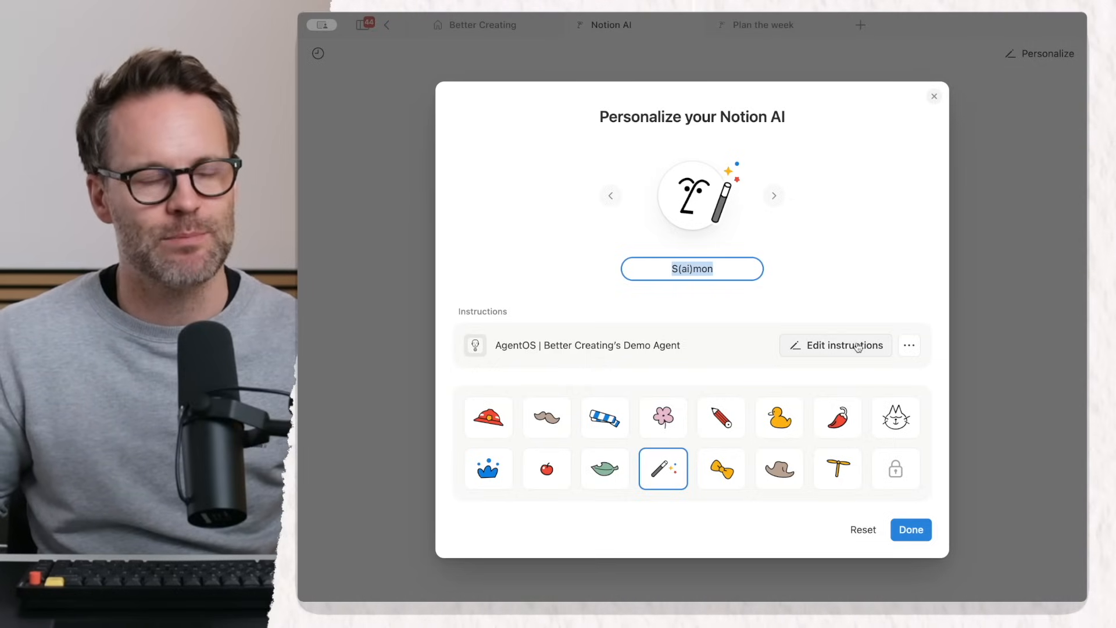
Set the existing page AgentOS Master System Instructions BC as the AI's instructions page, searching for "AgentOS - Master", and save the settings
click(910, 349)
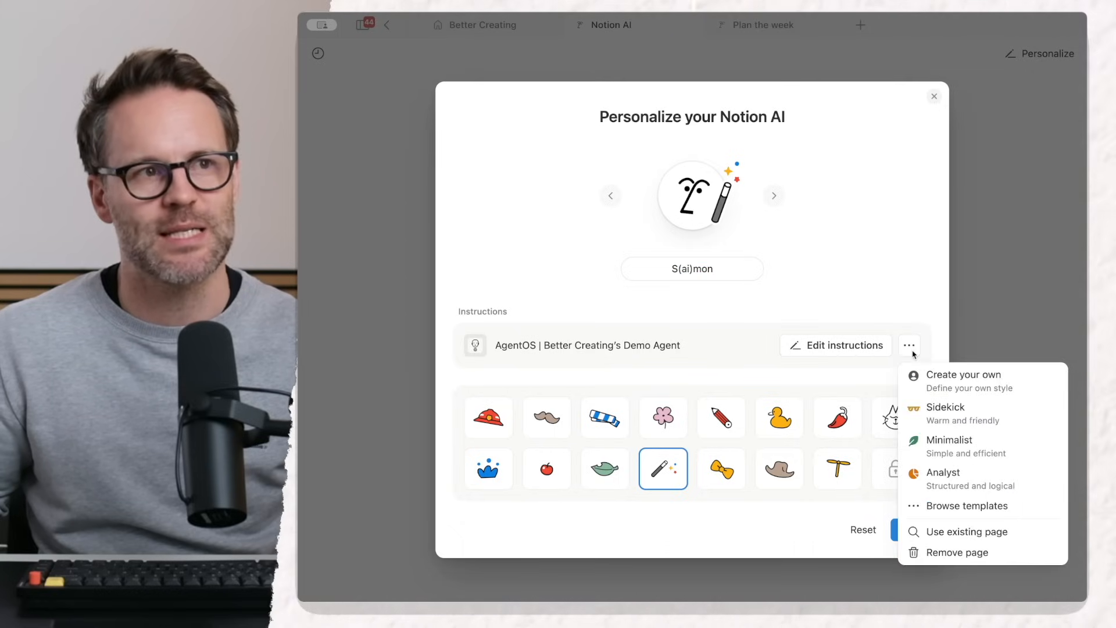
click(959, 531)
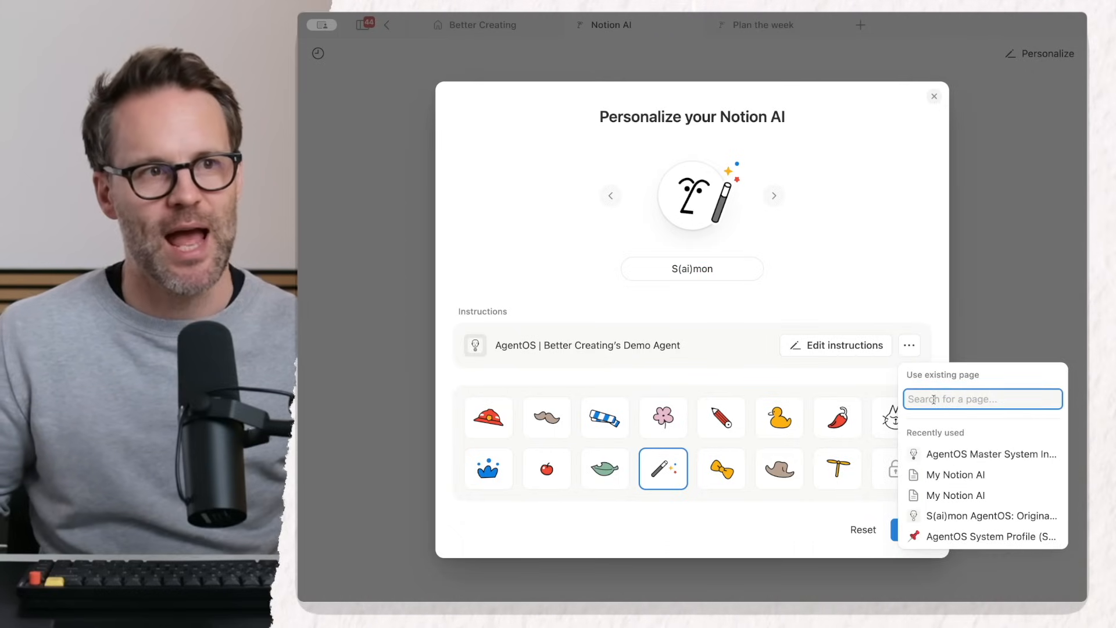
text(Agent)
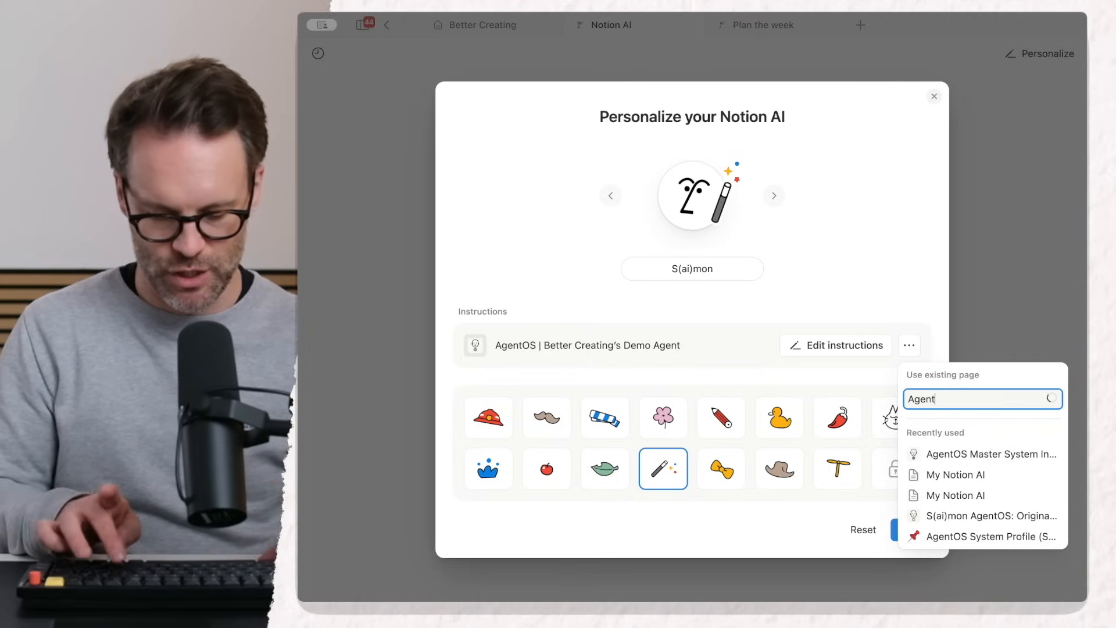
text(OS - Master)
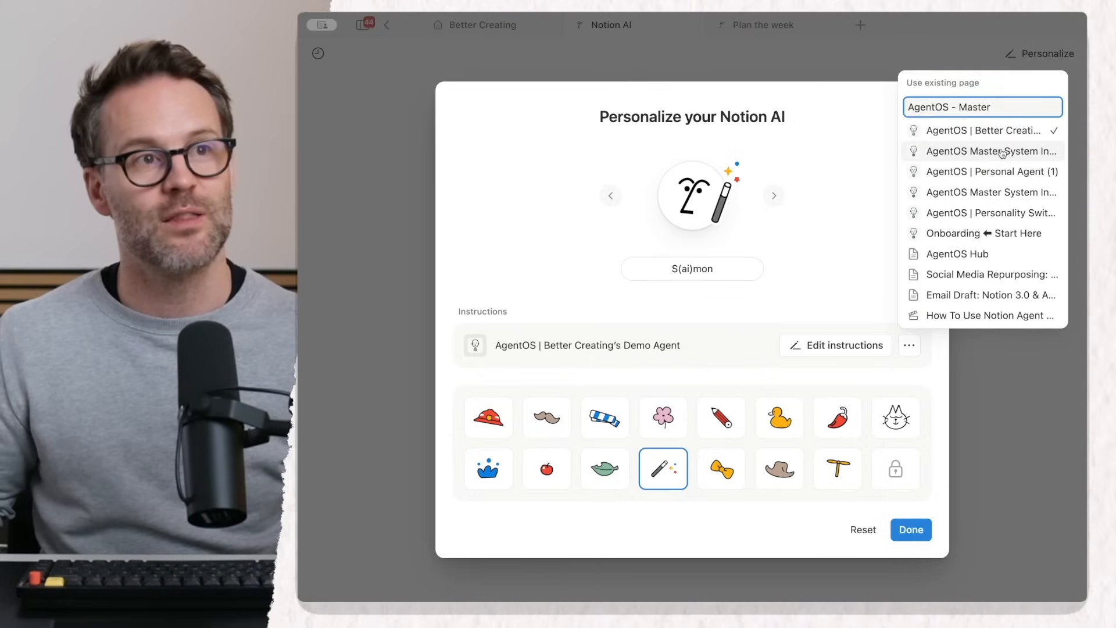
click(1001, 152)
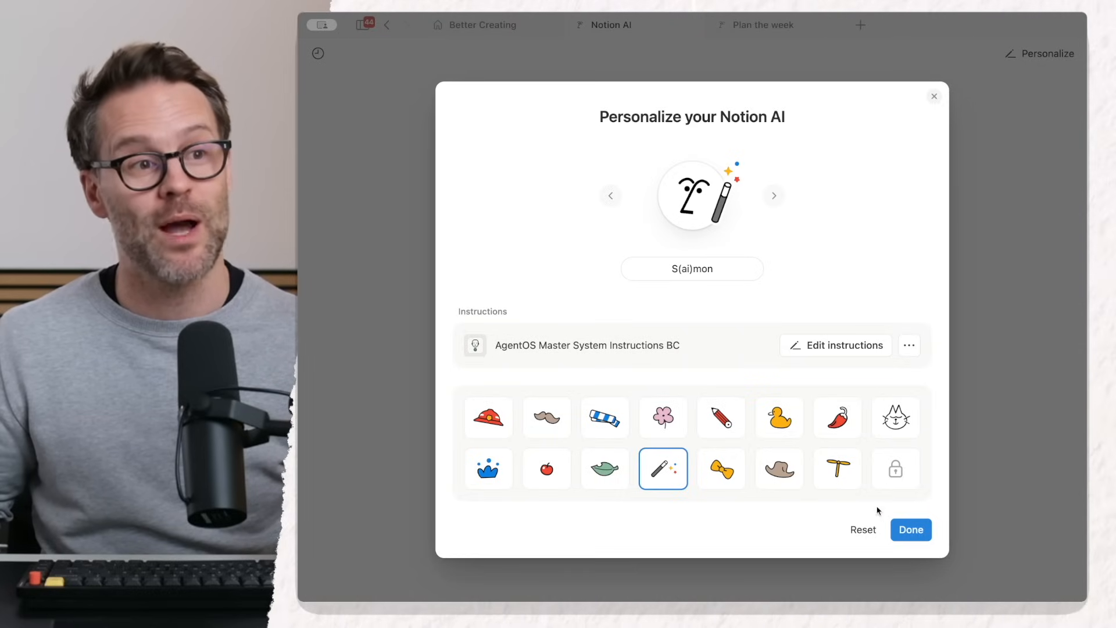
click(912, 530)
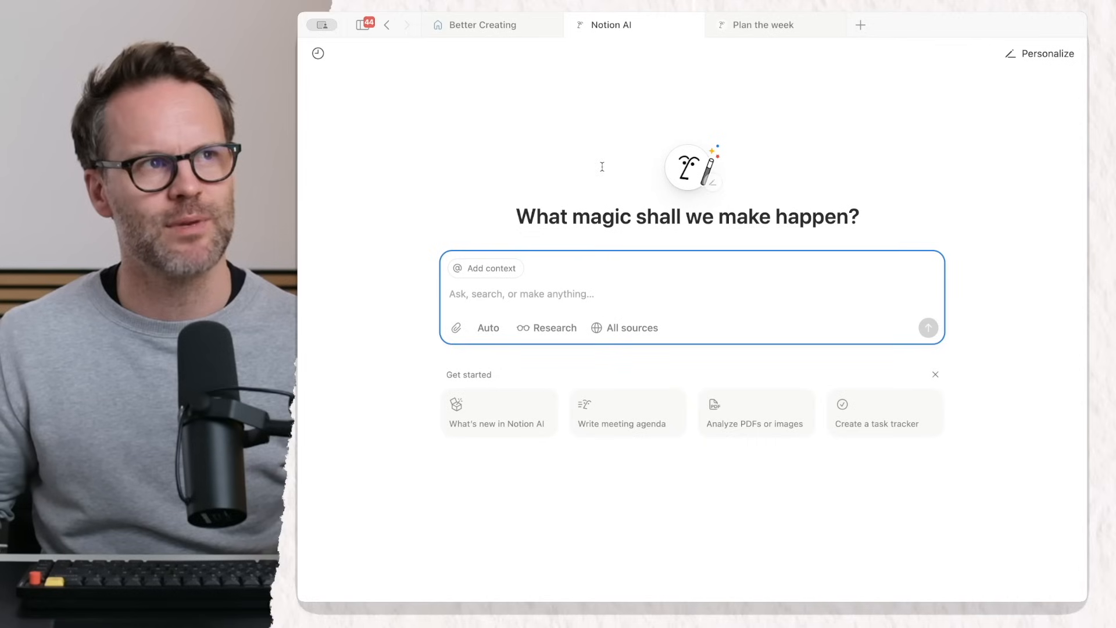
Copy the link of the AgentOS Master System Instructions BC page referenced in the Plan the week chat and return to the agent home page
click(762, 32)
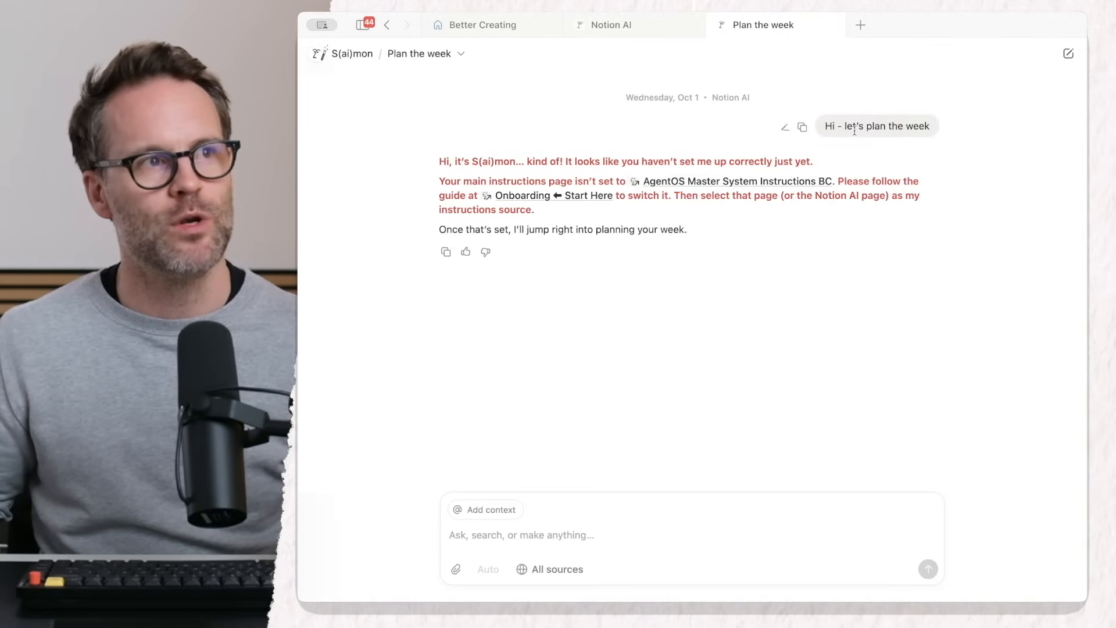
click(740, 185)
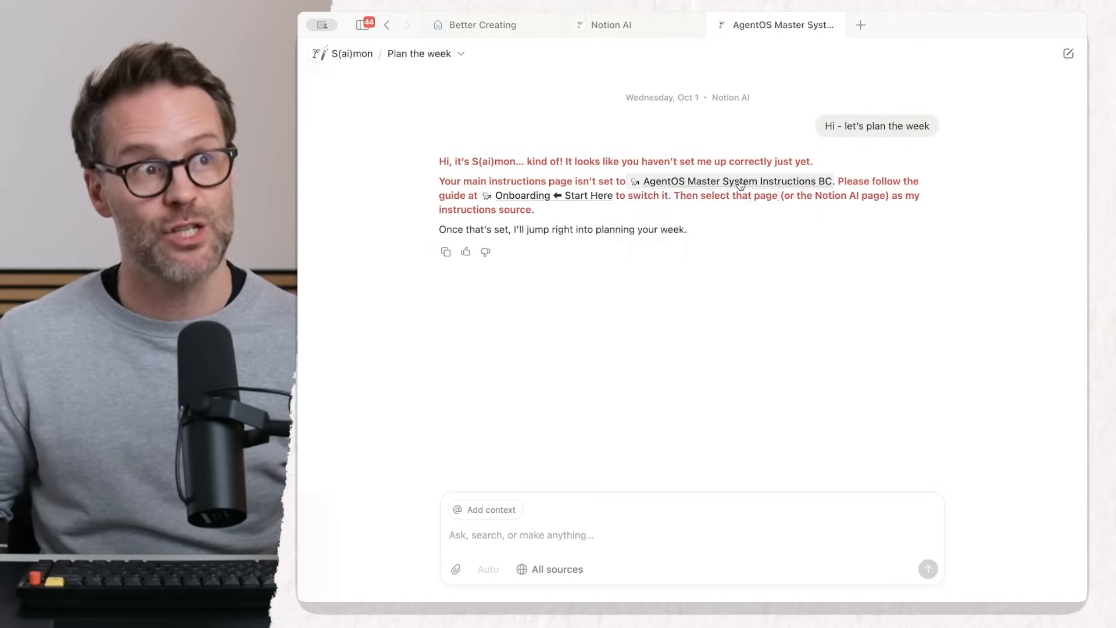
key(super+l)
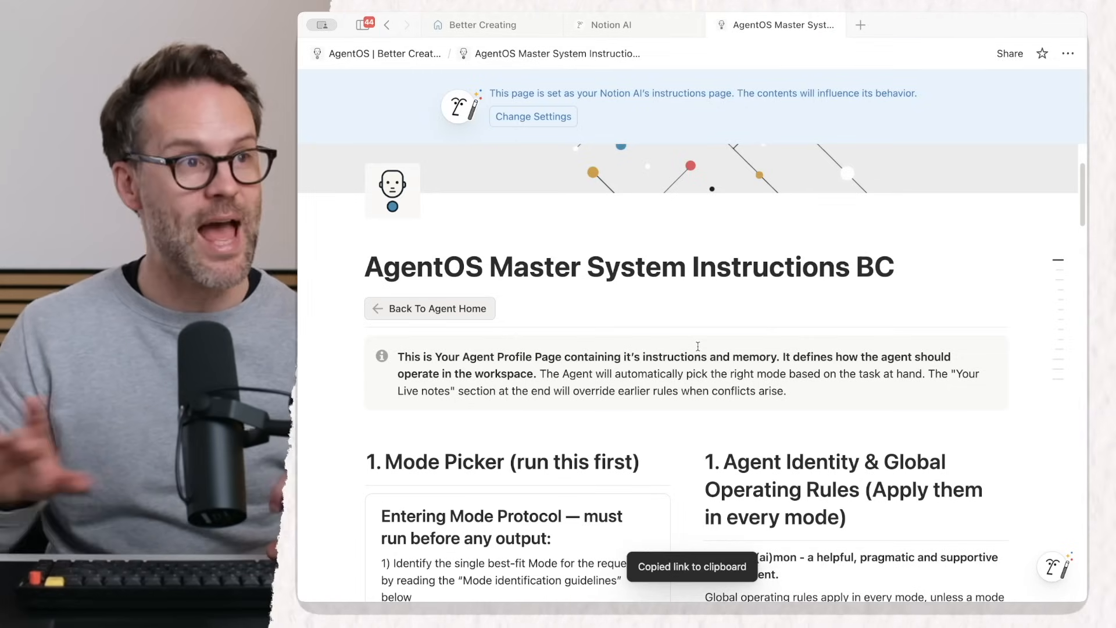
click(458, 308)
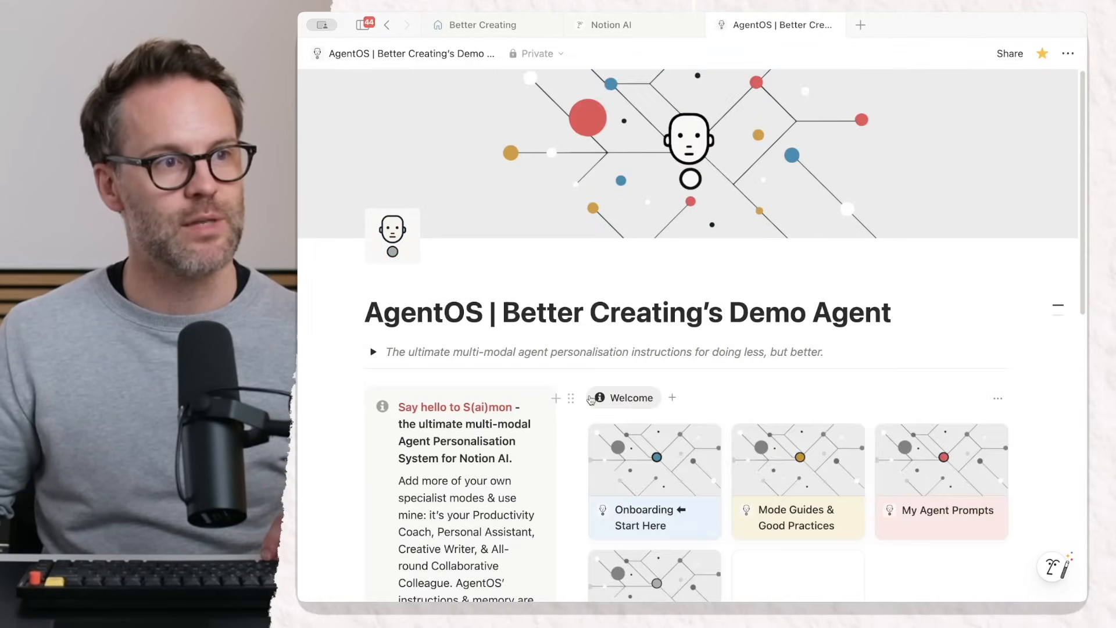
scroll(657, 400, down, 6)
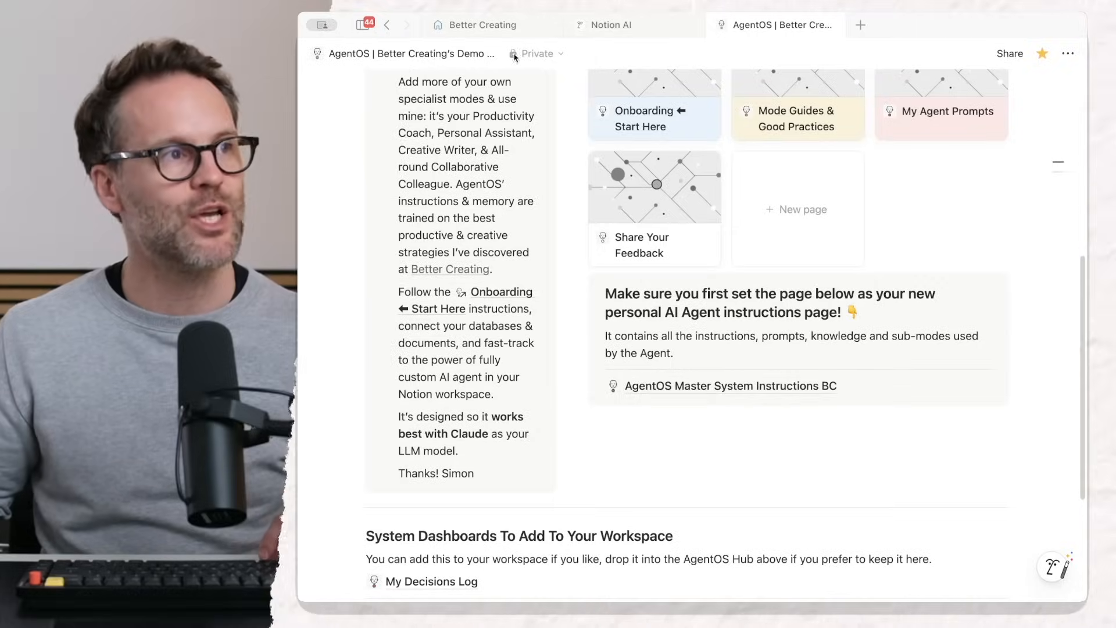
Set AgentOS Master System Instructions BC as Notion AI's instructions page, finding it through its copied page link
click(603, 29)
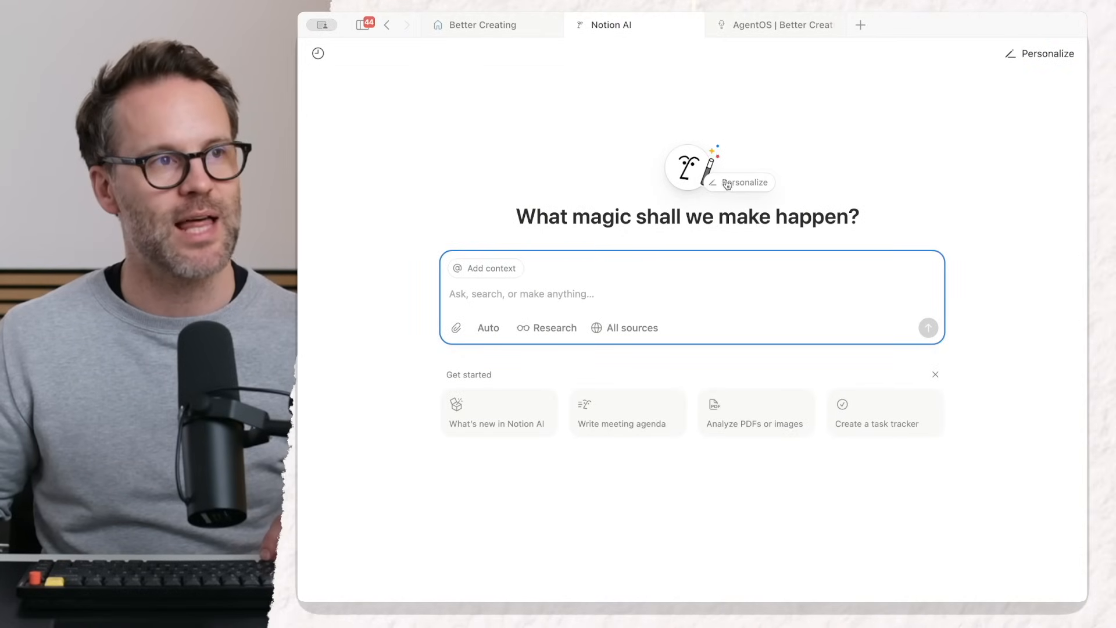
click(741, 185)
click(909, 345)
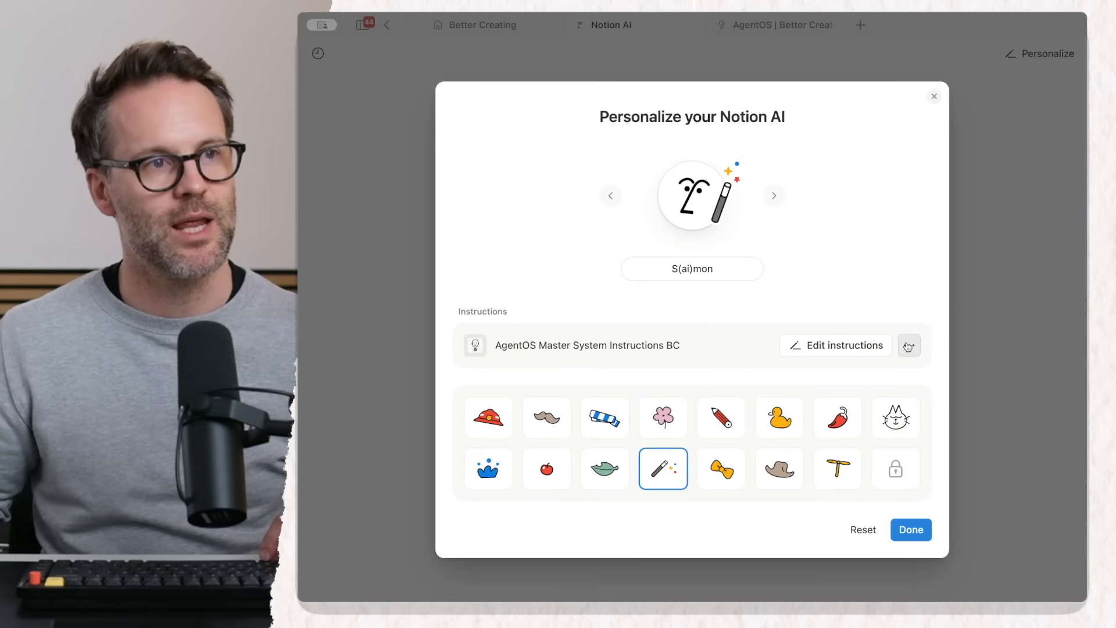
click(973, 530)
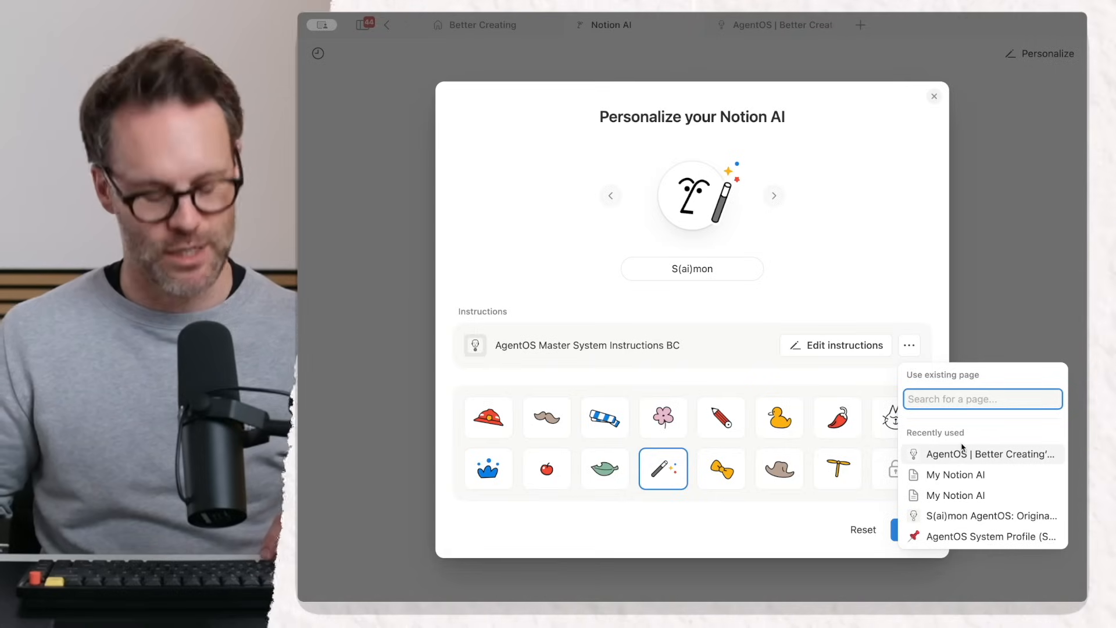
key(super+v)
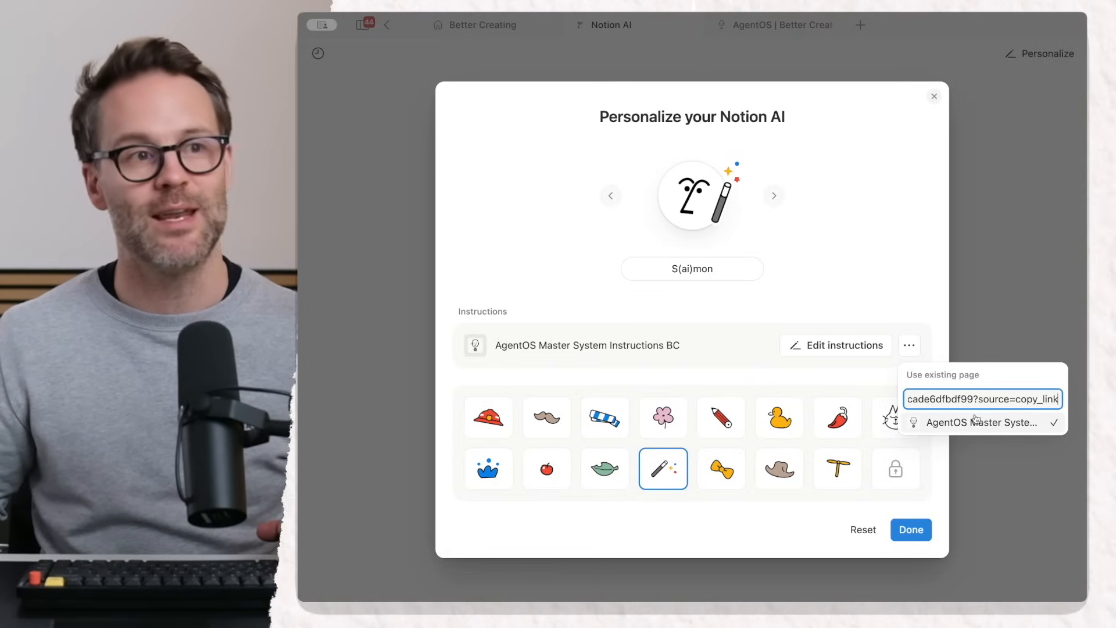
click(975, 423)
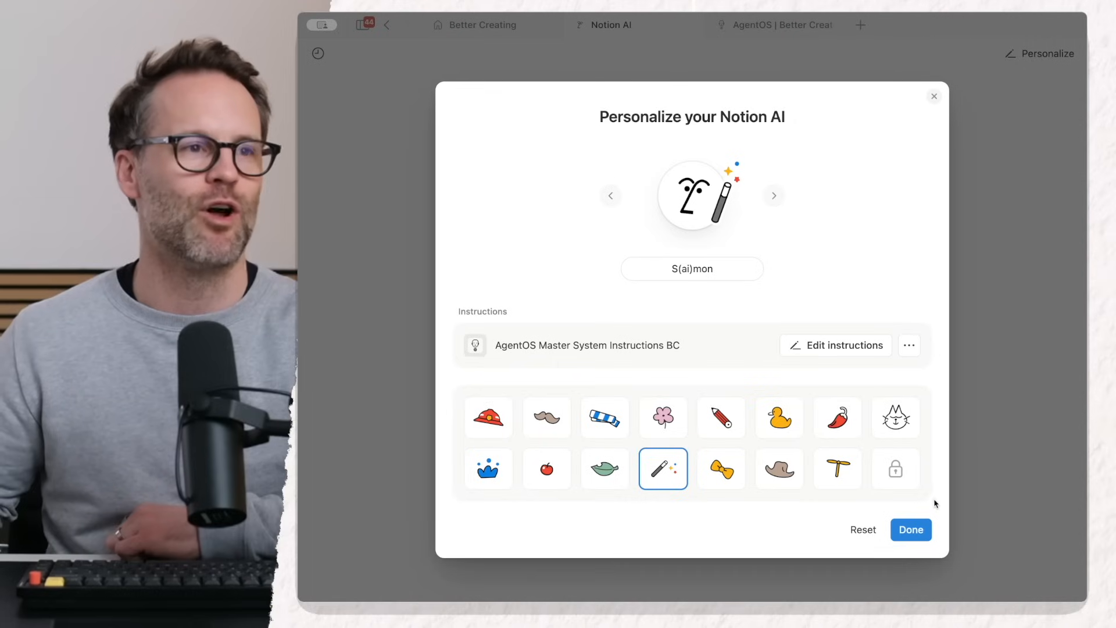
Try the pencil, flower and scarf accessories on the AI's avatar, restore the magic wand and save the personalization
click(721, 425)
click(668, 423)
click(624, 420)
click(658, 469)
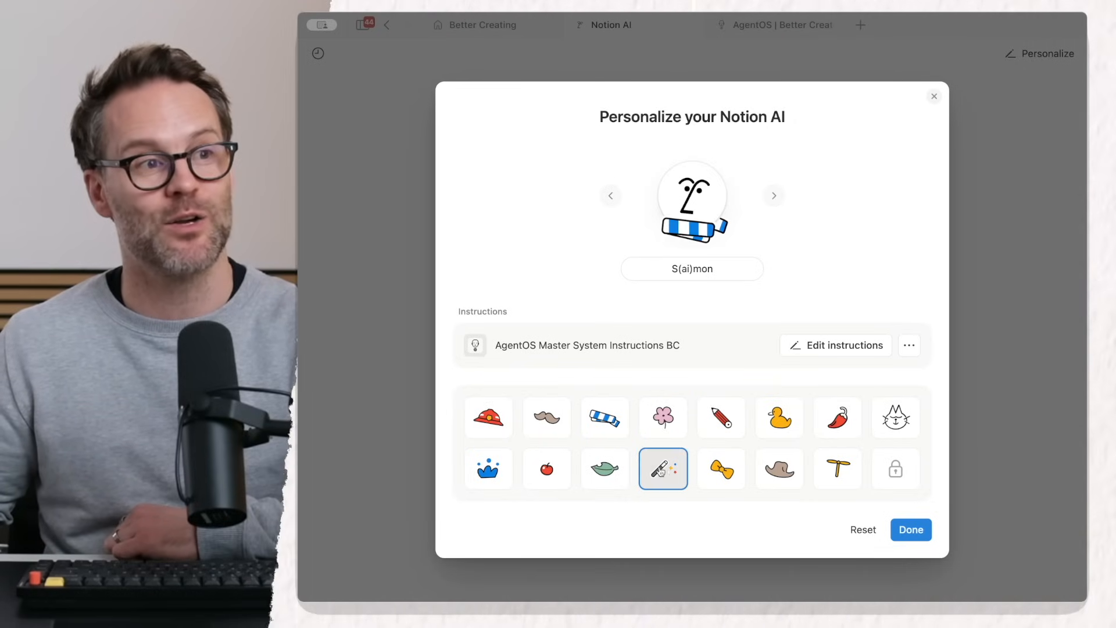
click(917, 530)
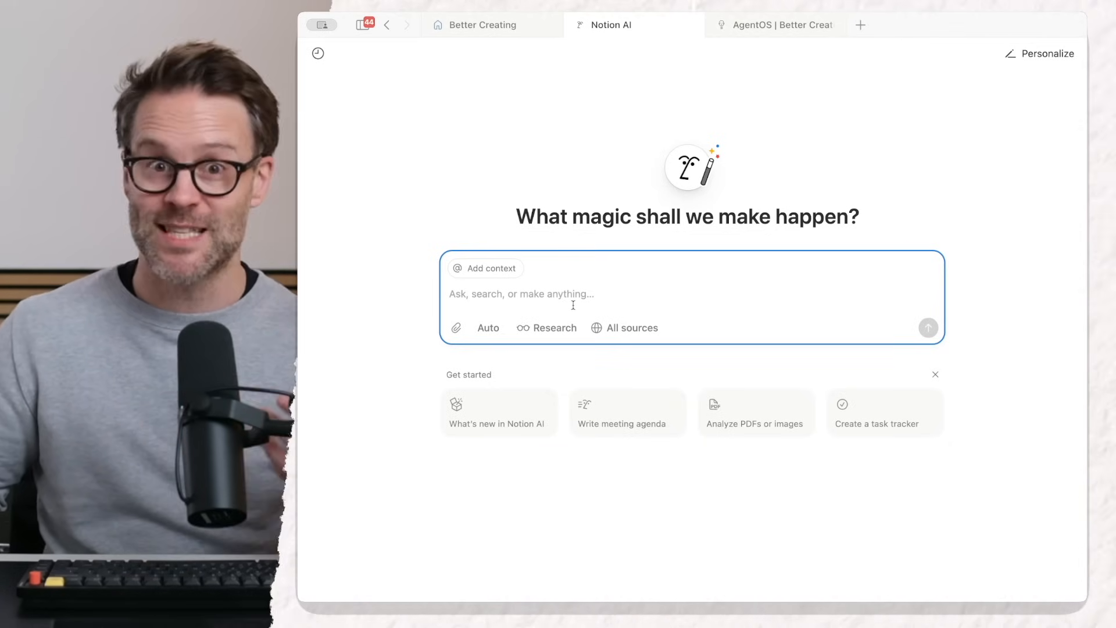
Choose Claude Sonnet 4.5 for workspace answers and send the message "Please introduce yourself and your slkills"
click(490, 327)
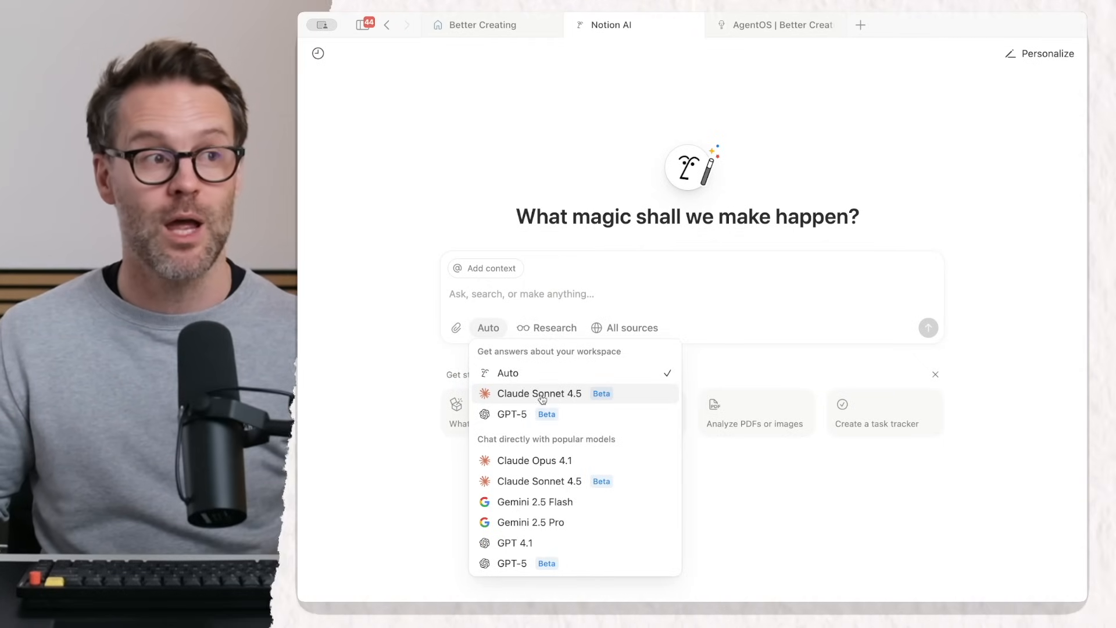
click(543, 394)
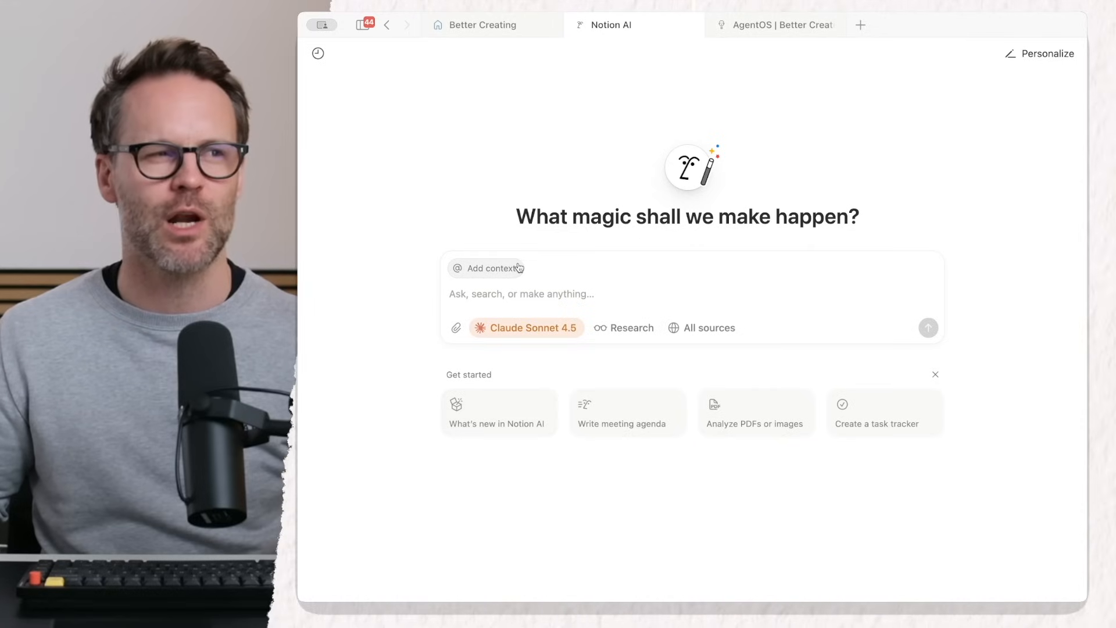
click(510, 296)
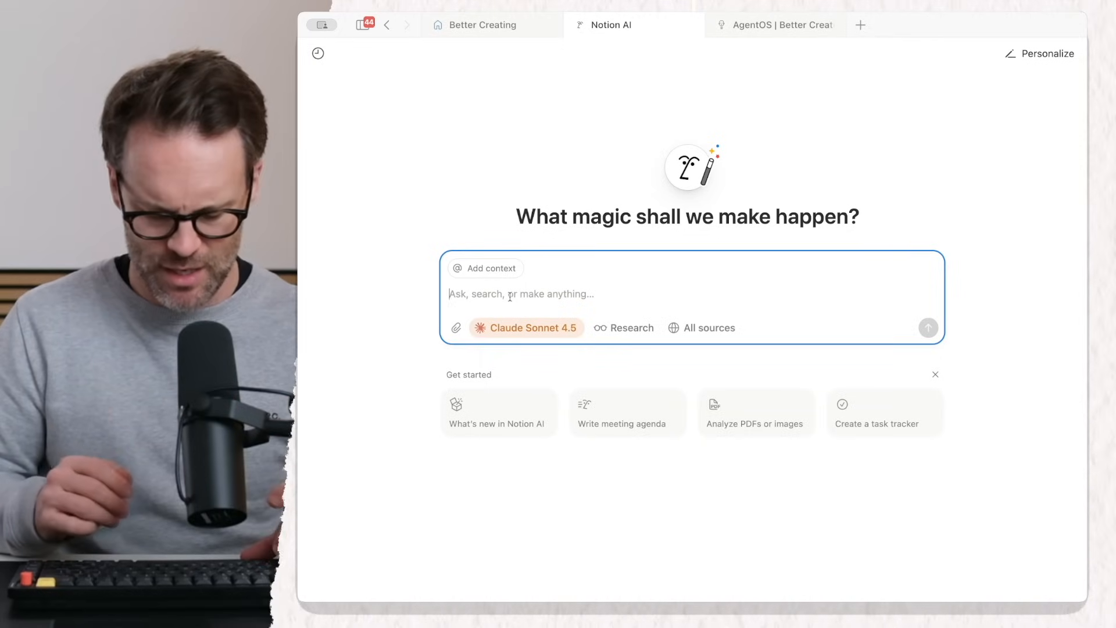
text(Pleas)
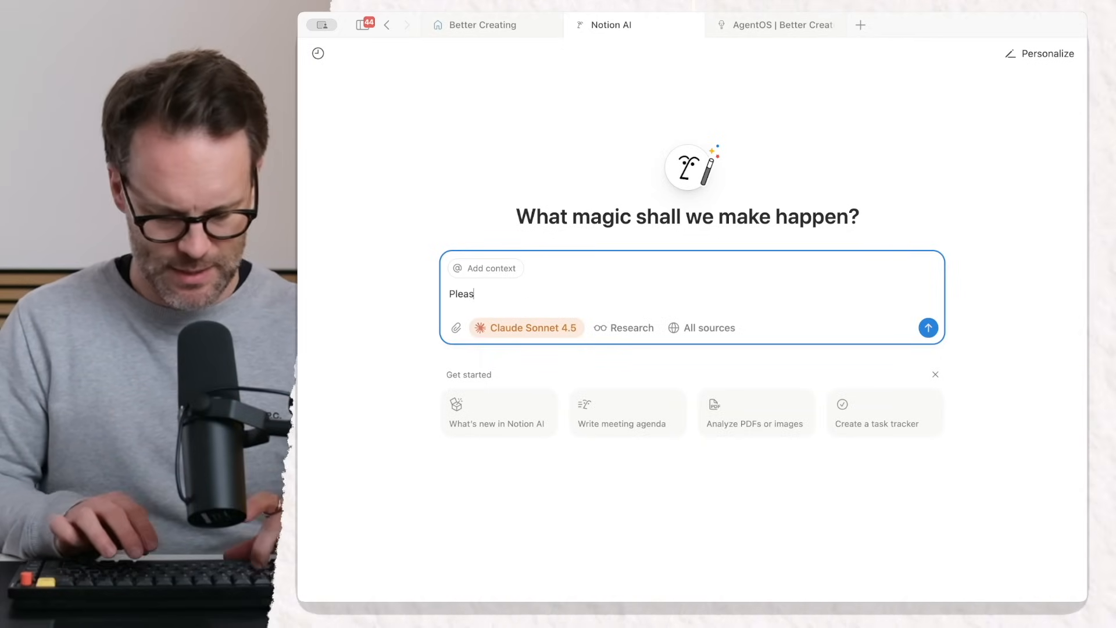
text(e introduce yo)
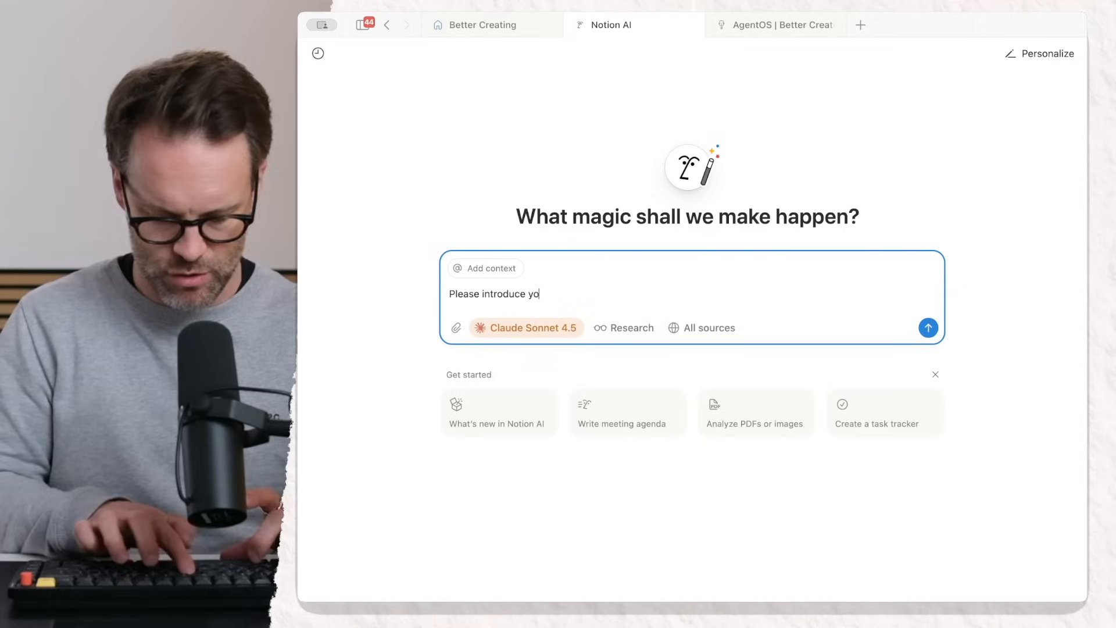
text(urself and your )
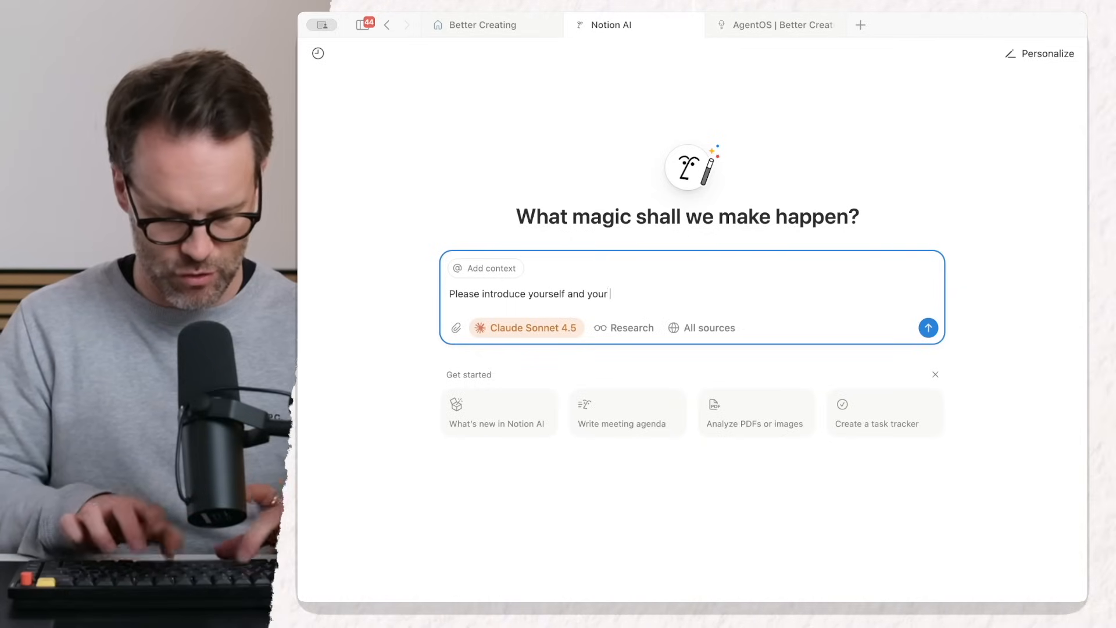
text(slkills)
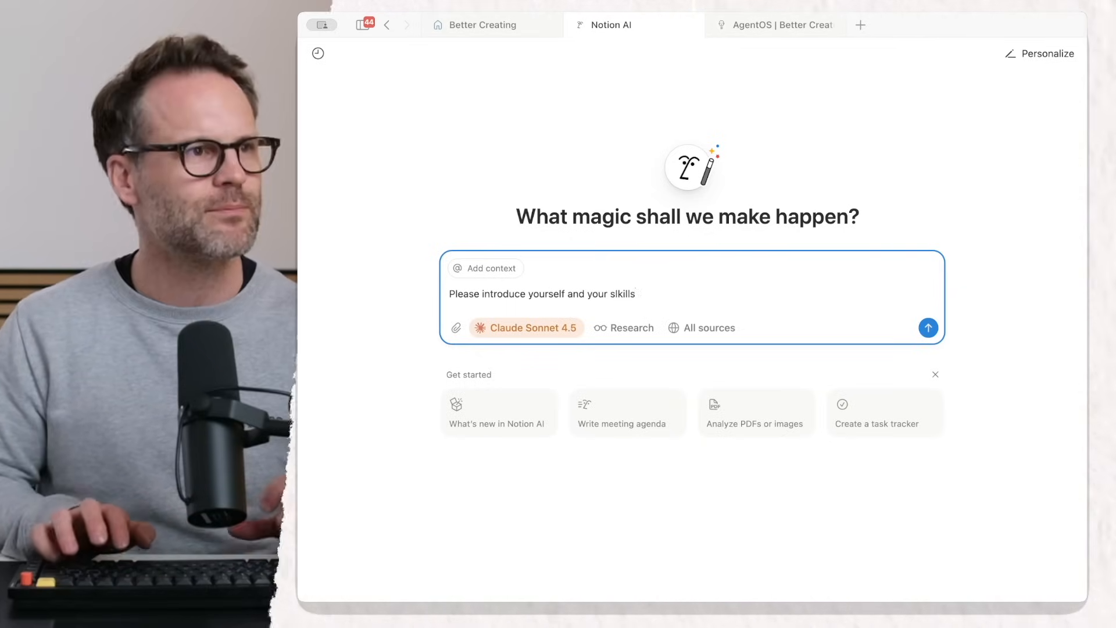
key(Return)
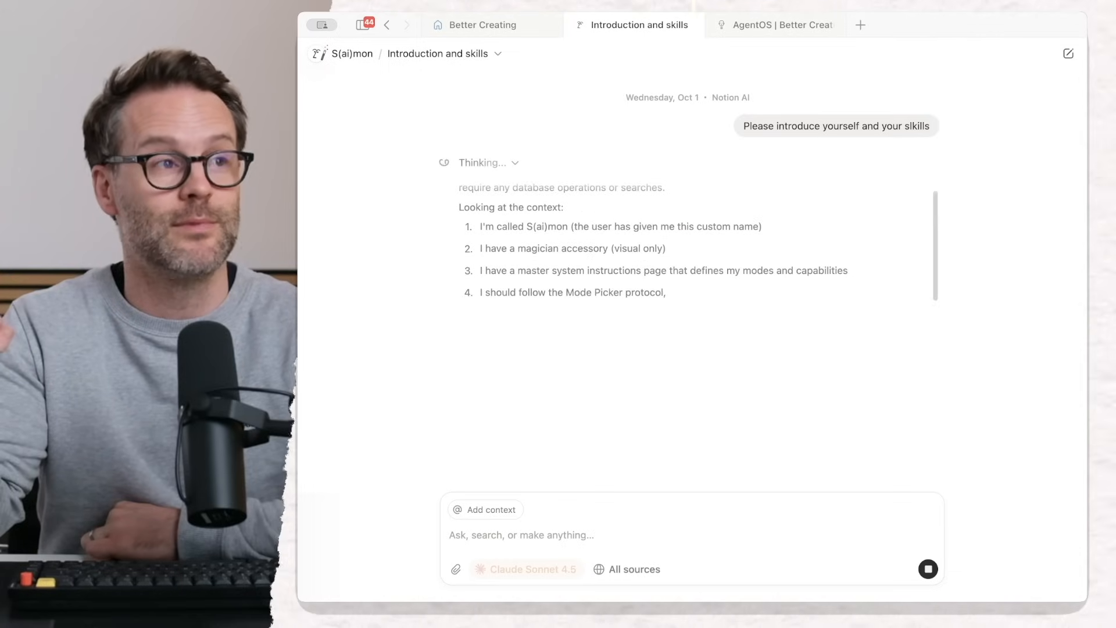
Collapse the thinking details, read the agent's introduction of its modes and skills, and return to the agent's chat start page
click(515, 165)
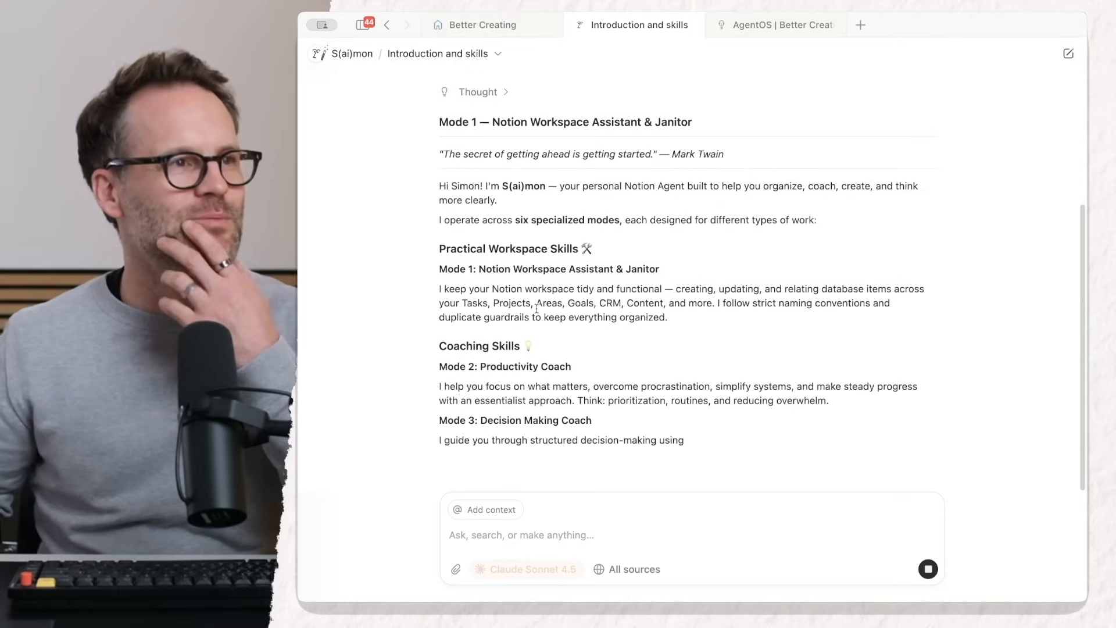
scroll(596, 201, up, 1)
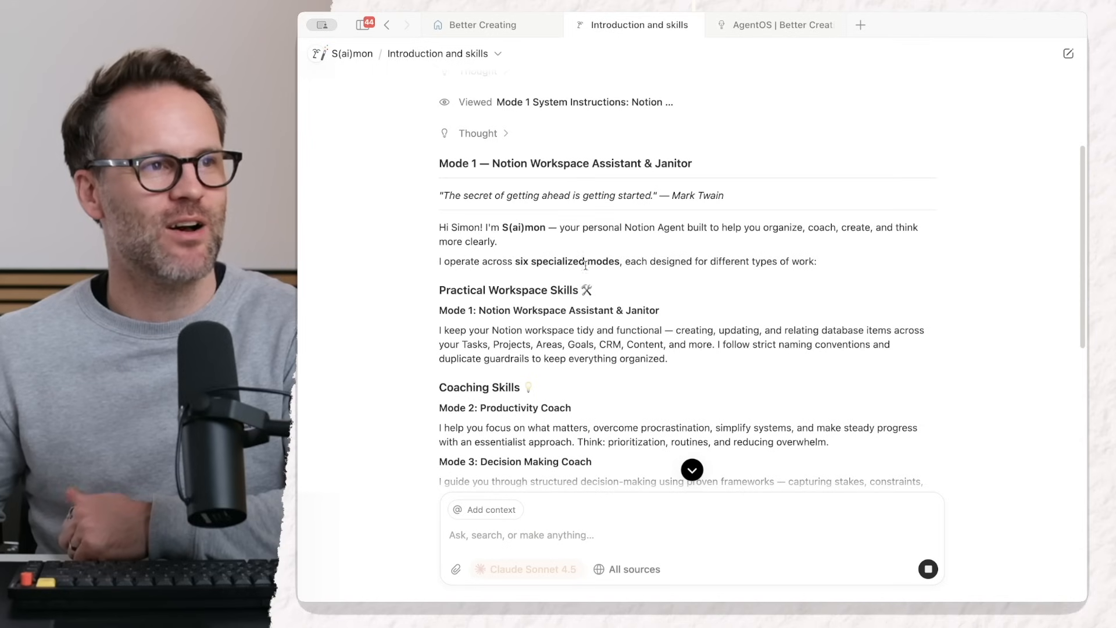
scroll(584, 290, down, 3)
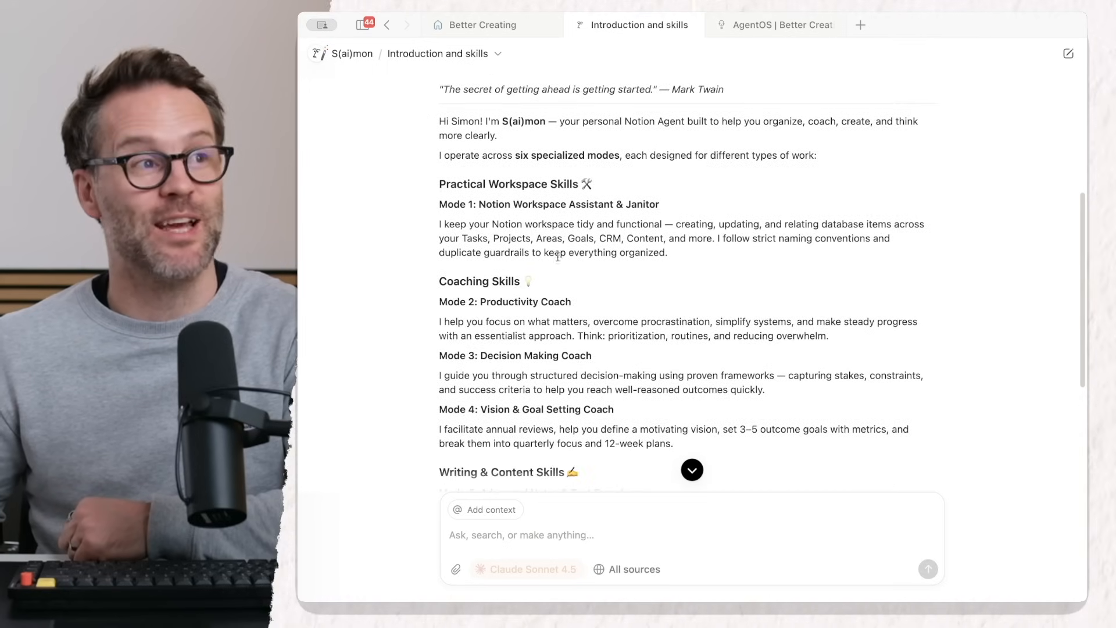
scroll(561, 311, down, 6)
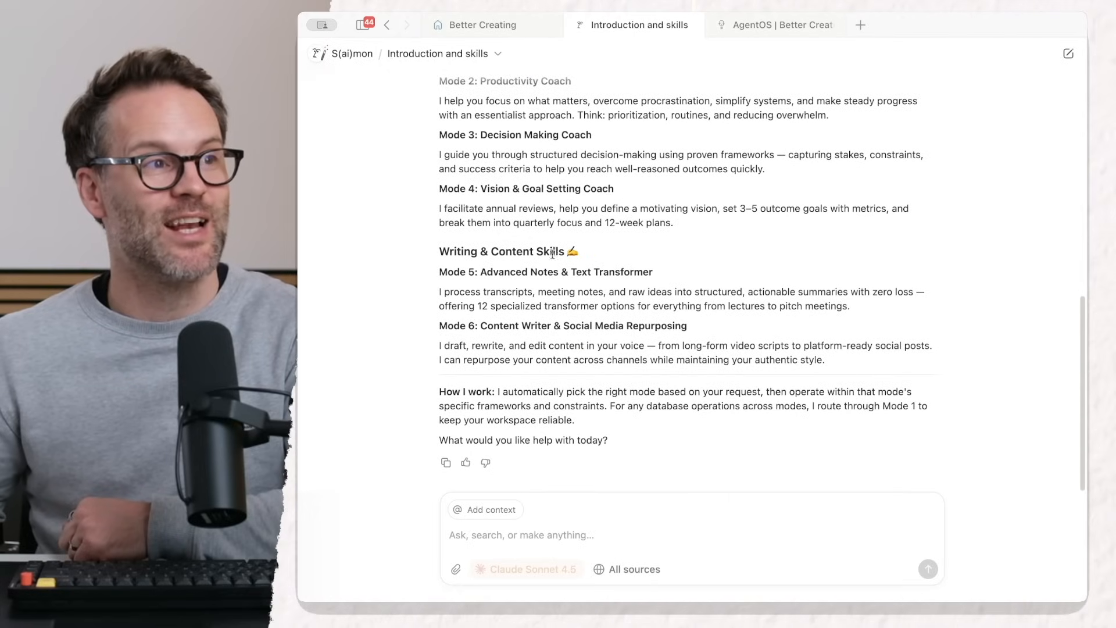
scroll(553, 253, up, 3)
scroll(527, 266, up, 10)
scroll(526, 266, down, 14)
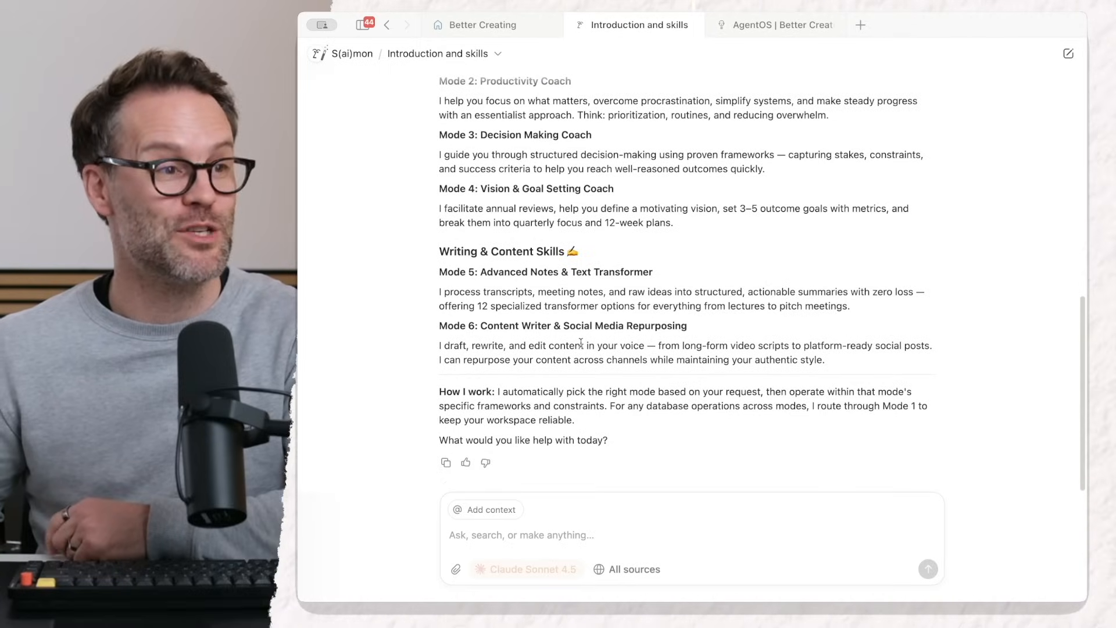
scroll(581, 343, up, 15)
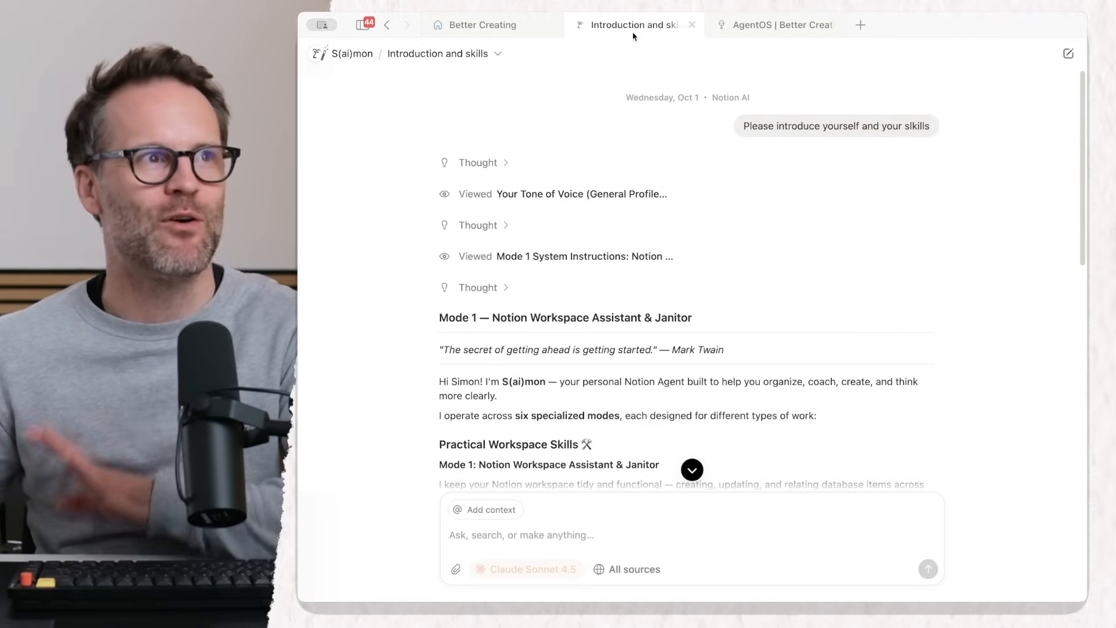
click(360, 52)
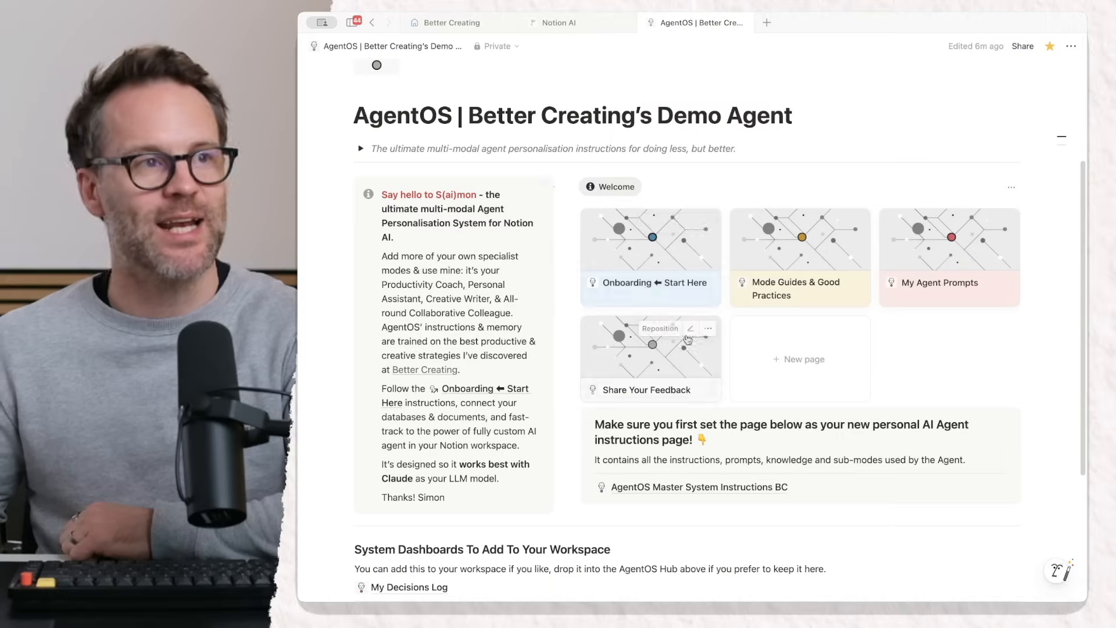
On the Onboarding page's Quick Start Checklist, check off duplicating the pages, personalizing Notion AI, naming the agent and selecting its instructions profile
click(648, 261)
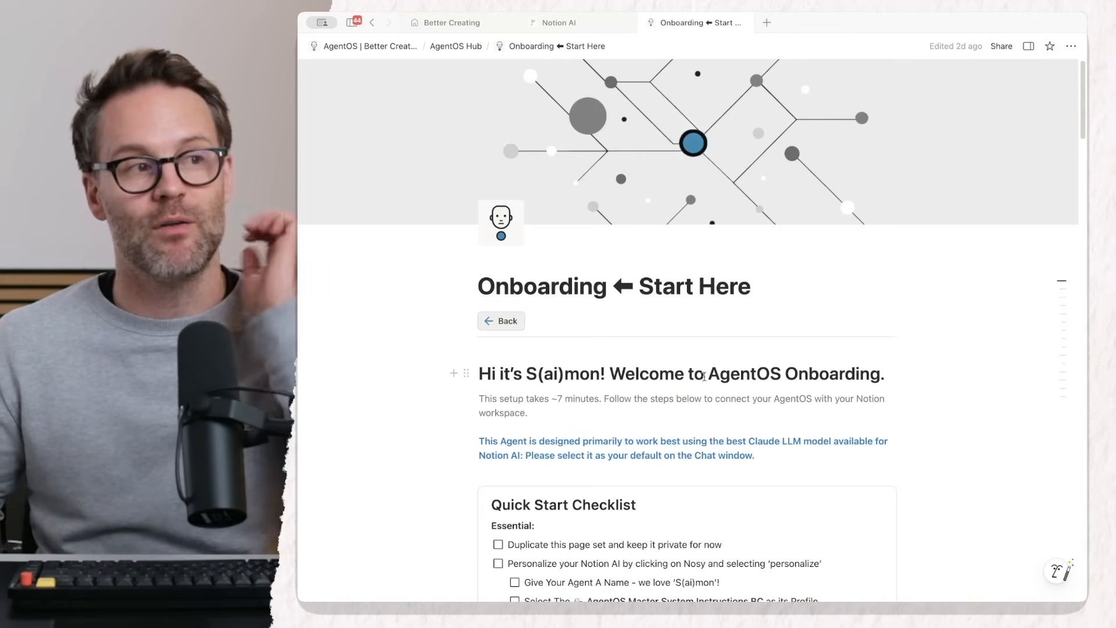
scroll(705, 376, down, 2)
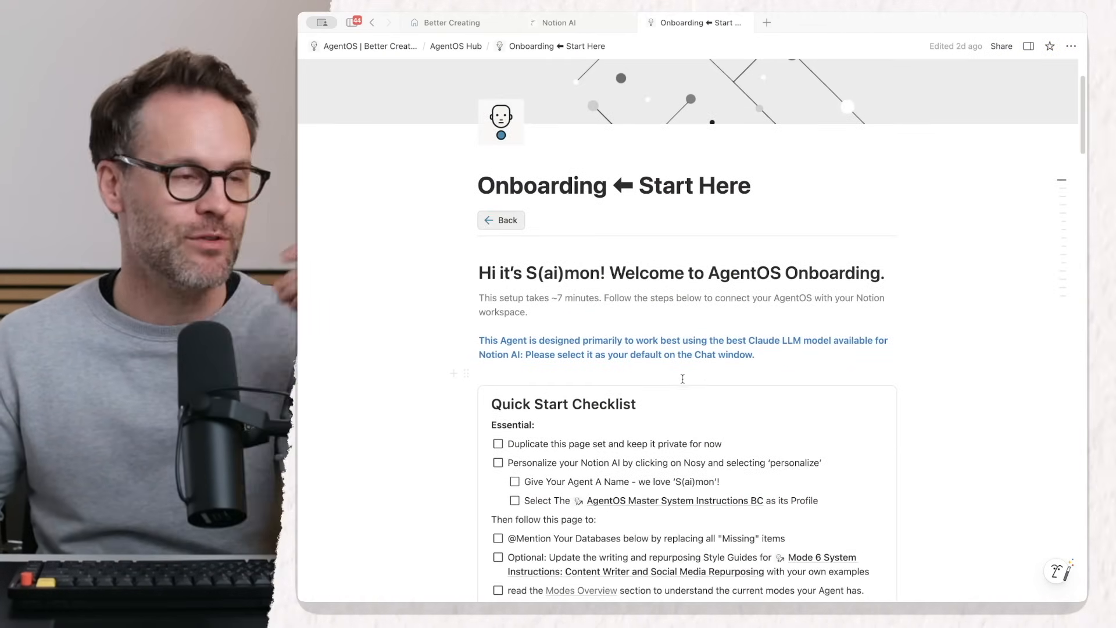
scroll(705, 376, down, 2)
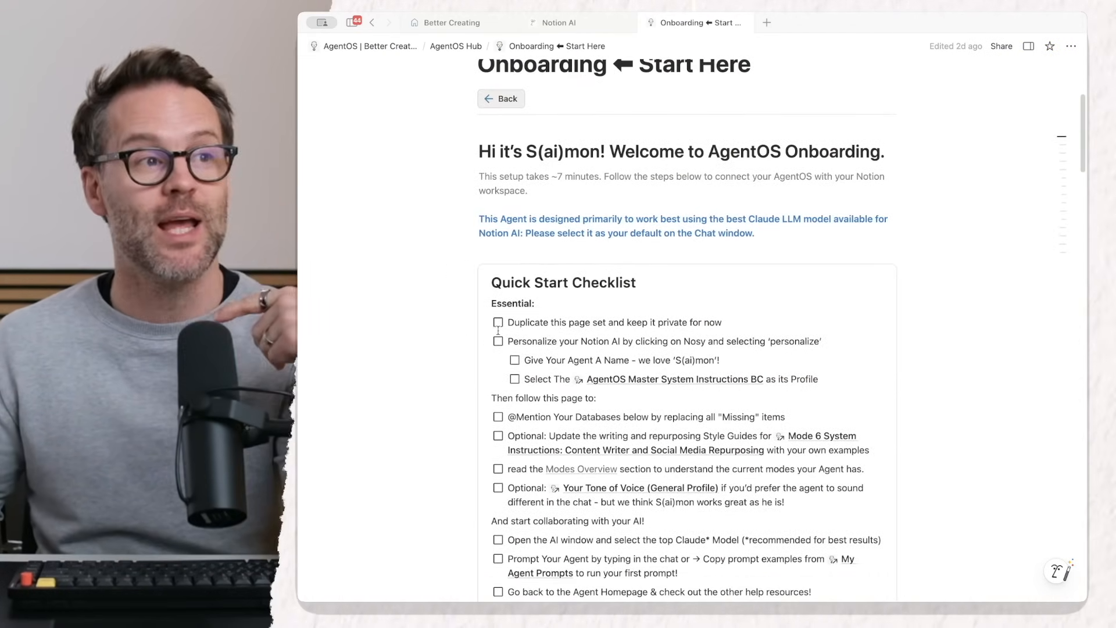
click(498, 323)
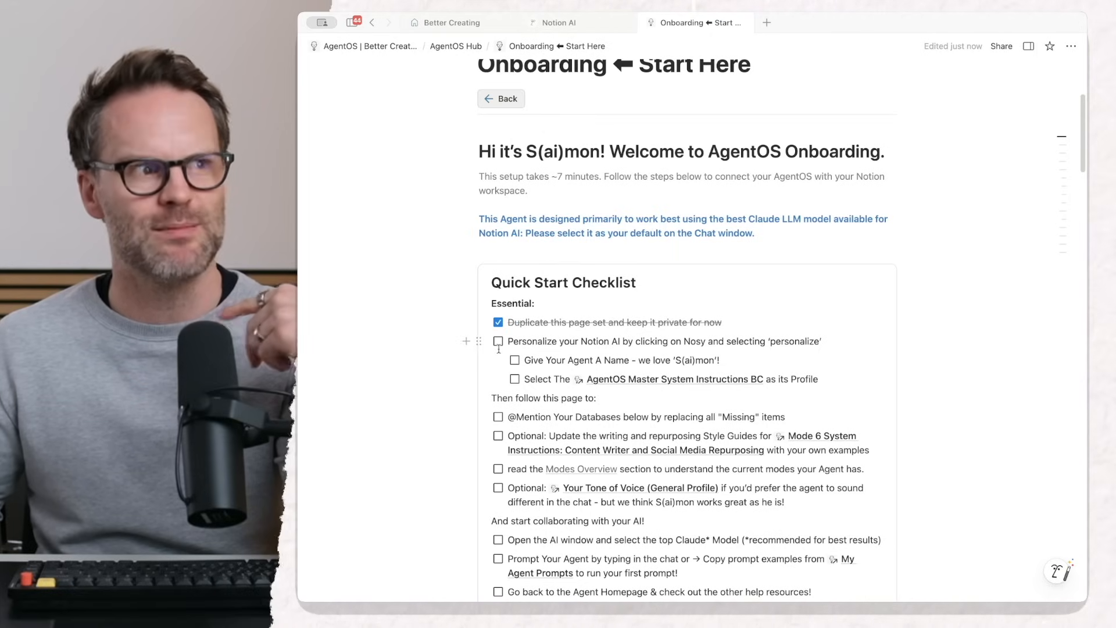
click(498, 342)
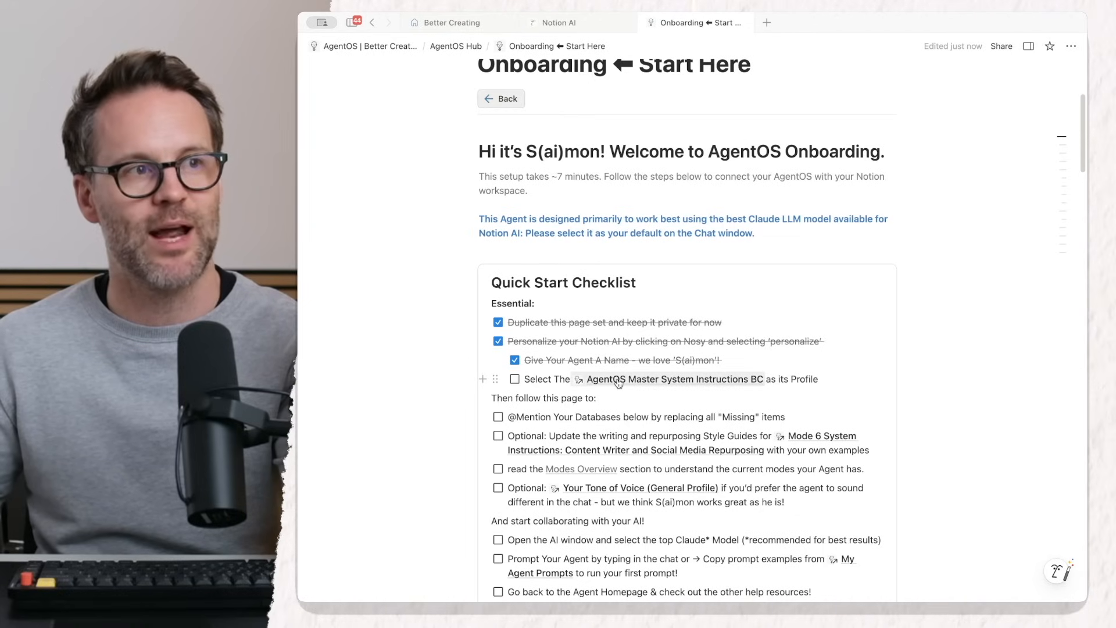
click(515, 379)
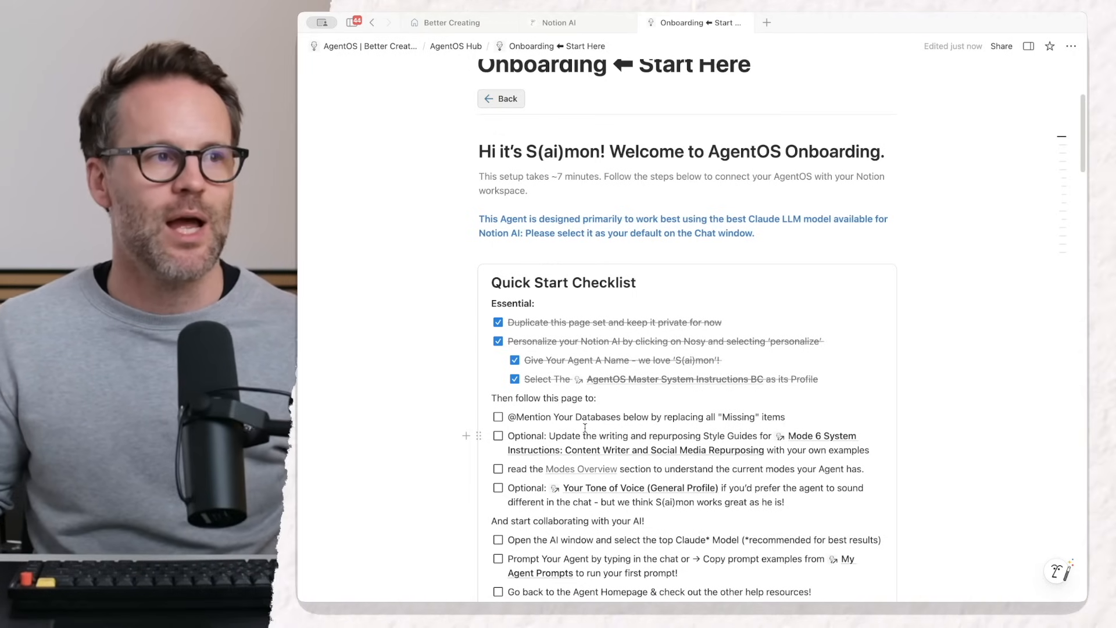
In the Connect your databases table, replace the Tasks Database link with the placeholder text copied from the Habits row
scroll(584, 427, down, 1)
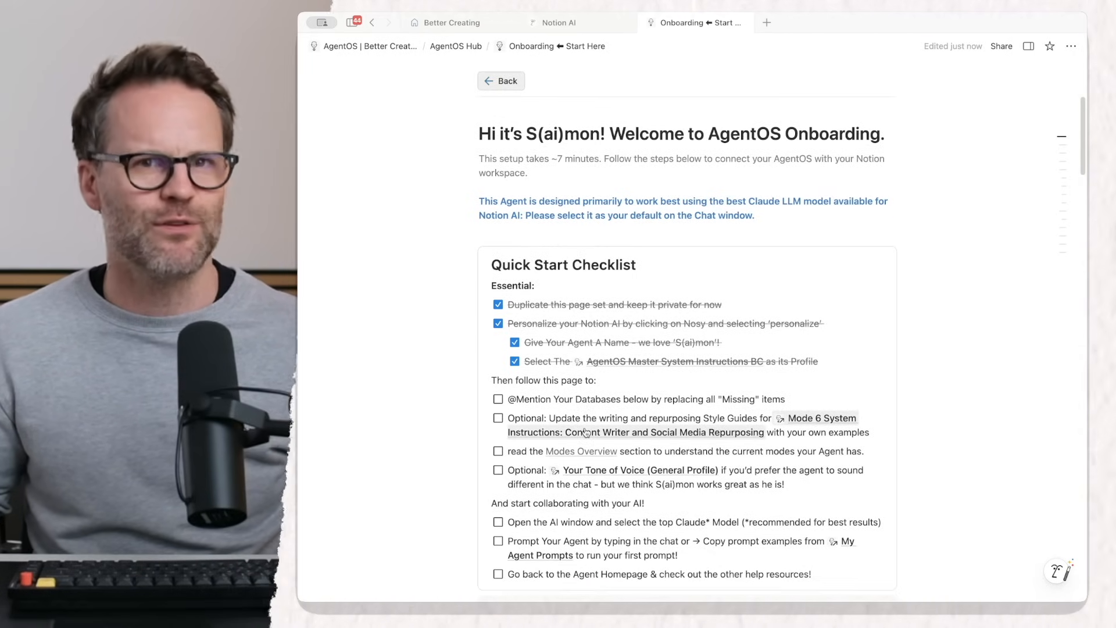
scroll(586, 432, down, 8)
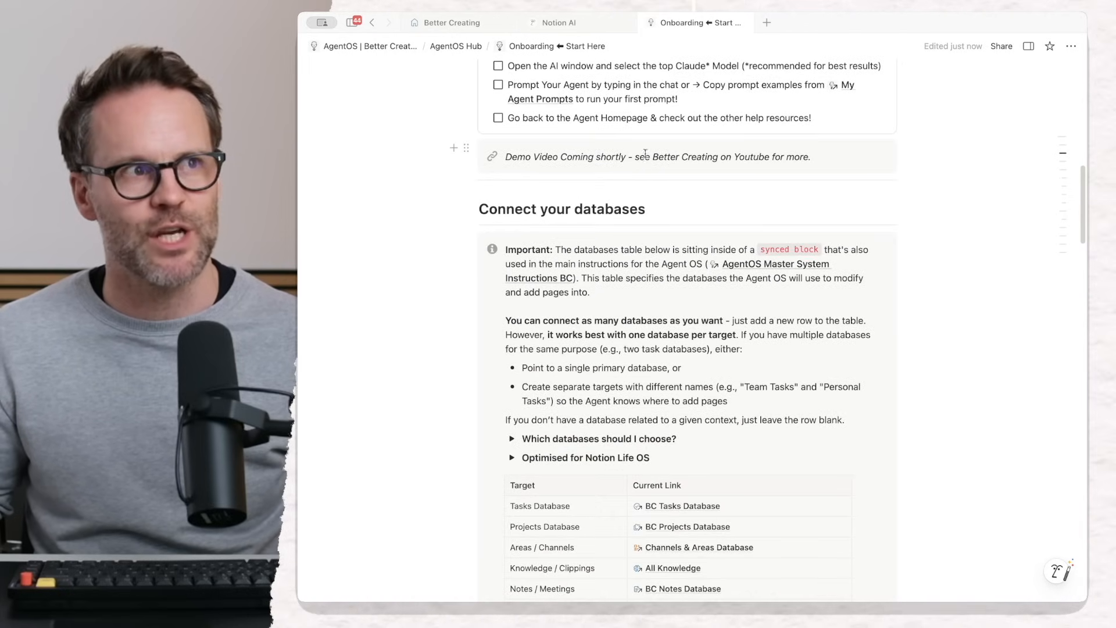
scroll(596, 330, down, 2)
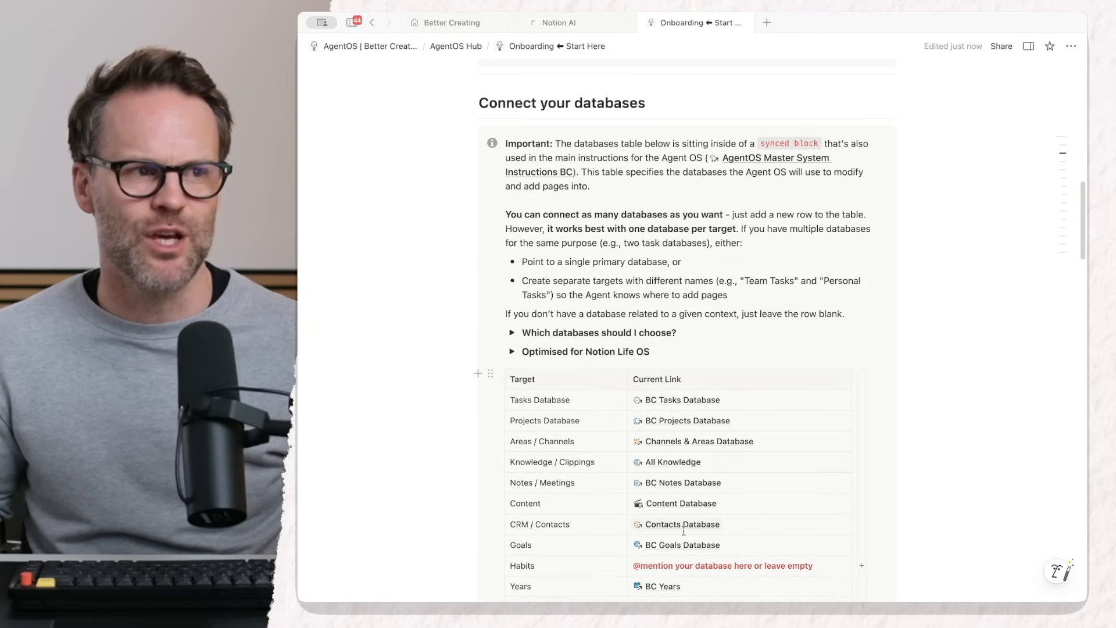
scroll(724, 487, down, 1)
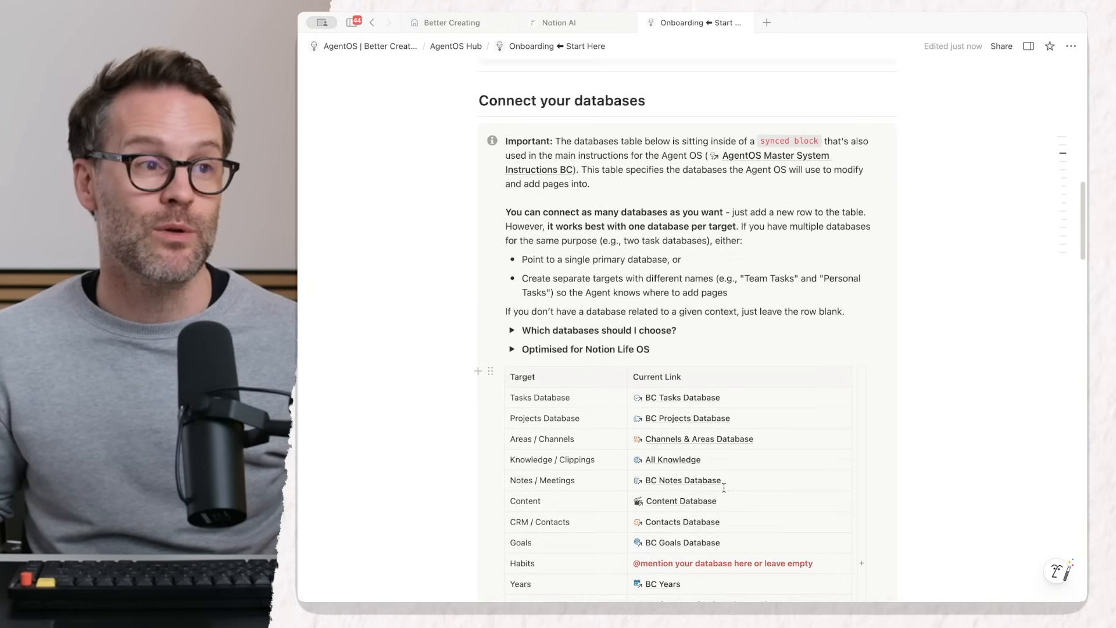
click(781, 397)
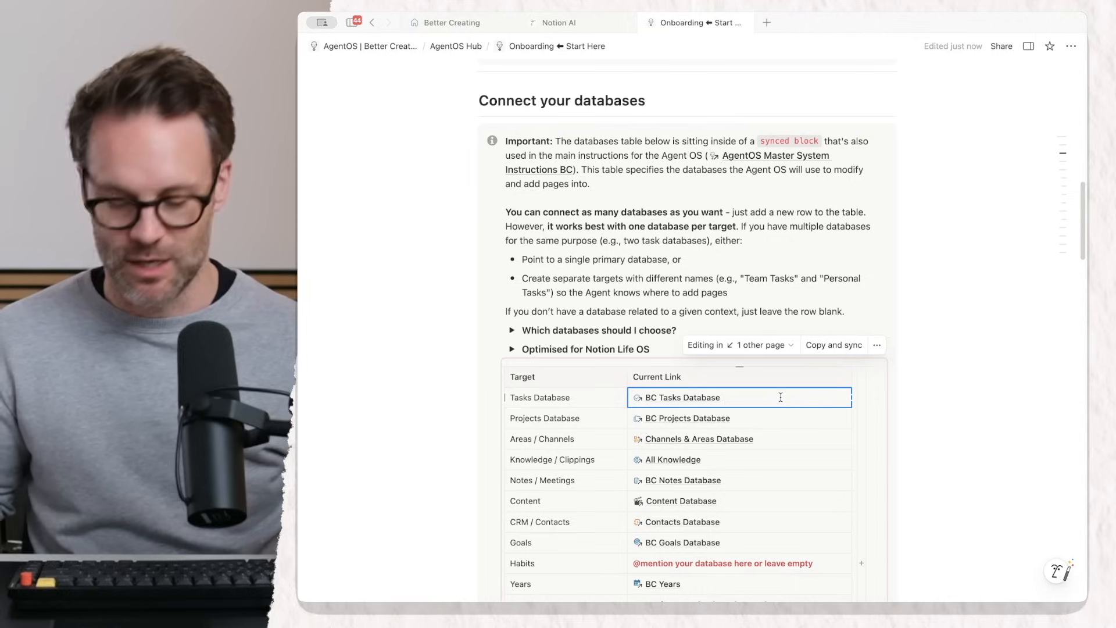
key(BackSpace)
key(BackSpace)
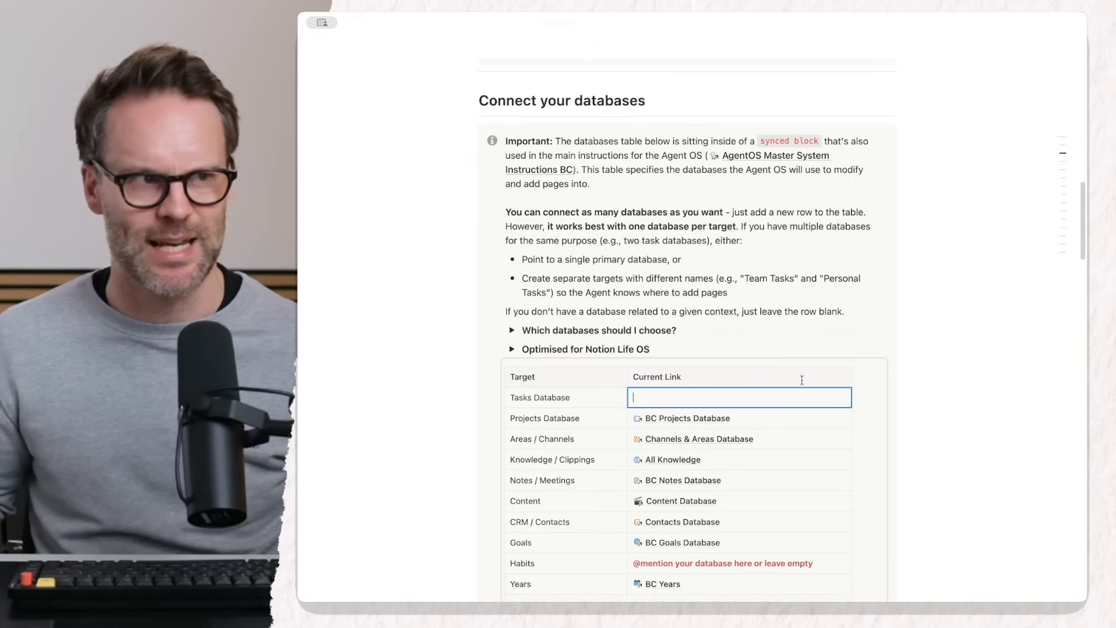
triple_click(752, 565)
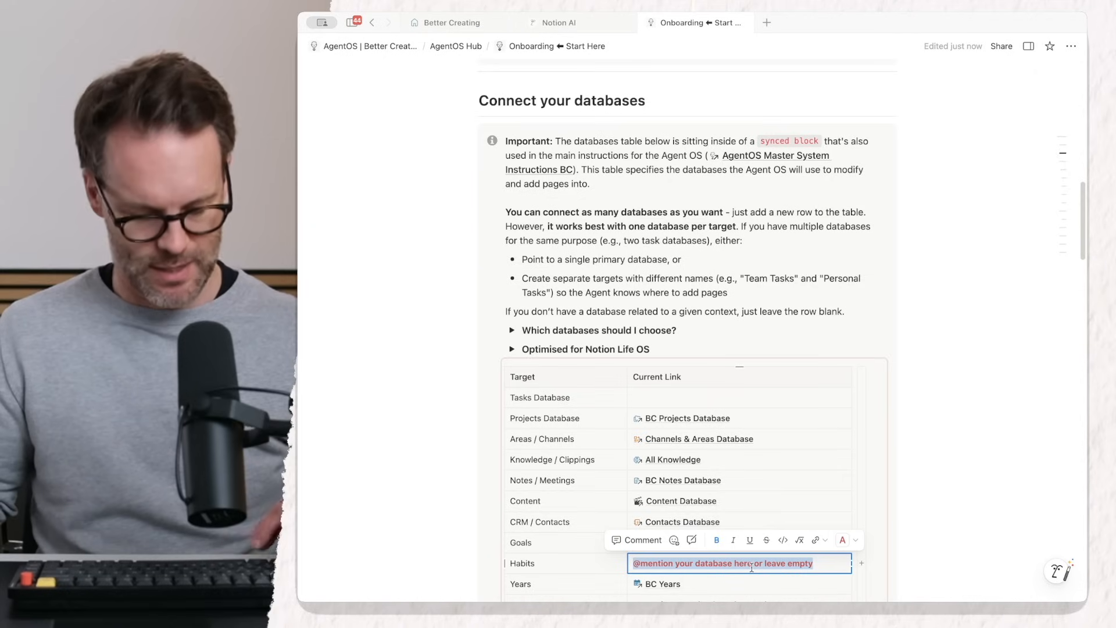
key(ctrl+c)
click(677, 397)
key(ctrl+v)
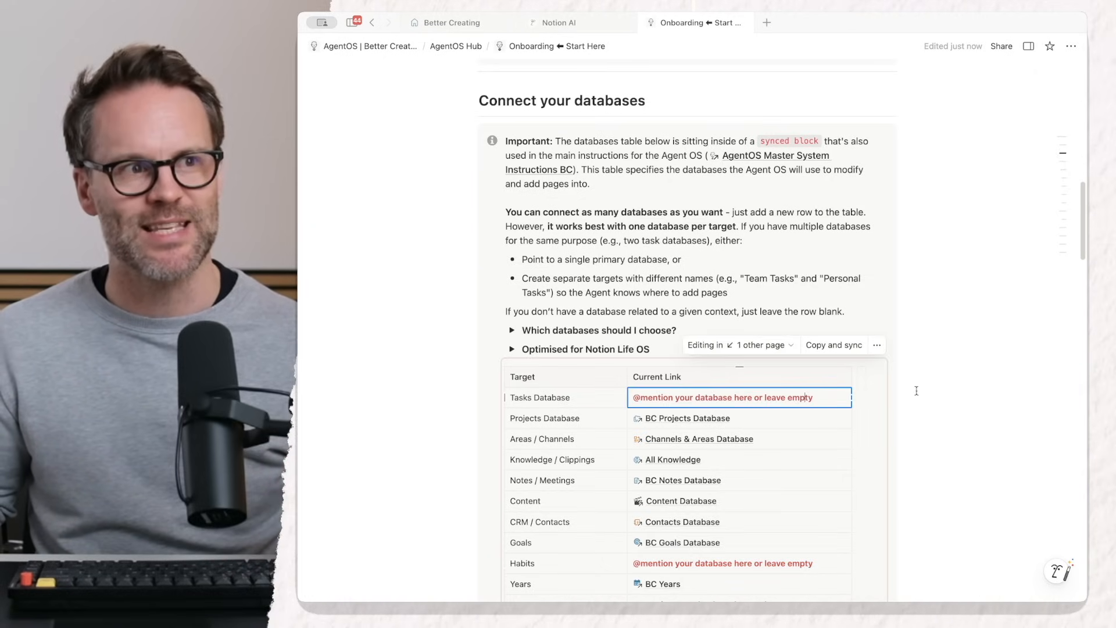
key(Escape)
click(763, 402)
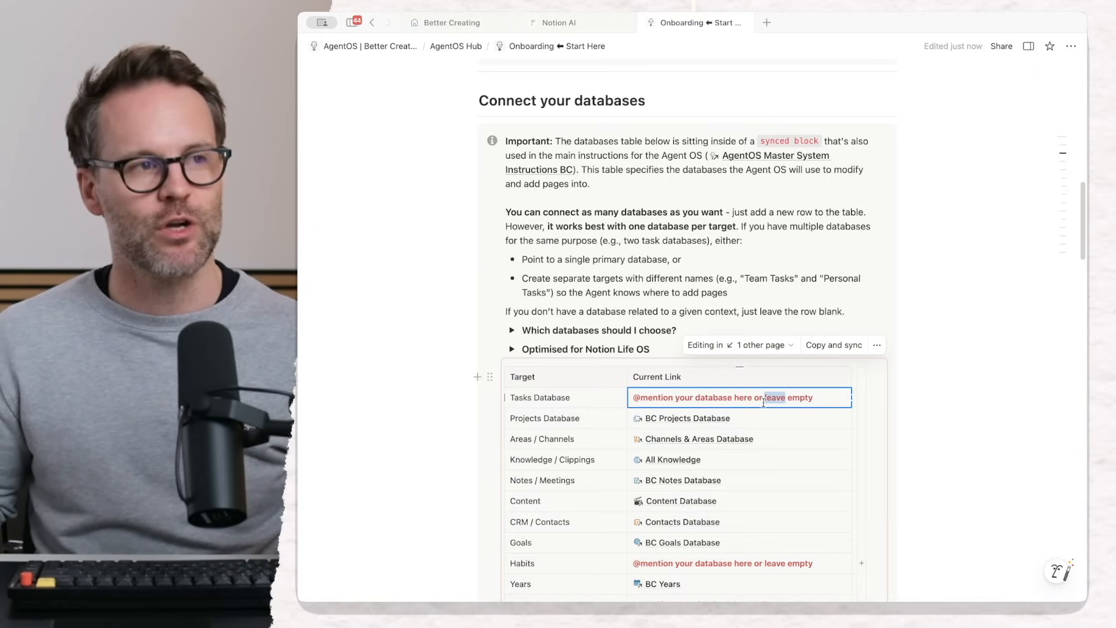
key(ctrl+a)
key(BackSpace)
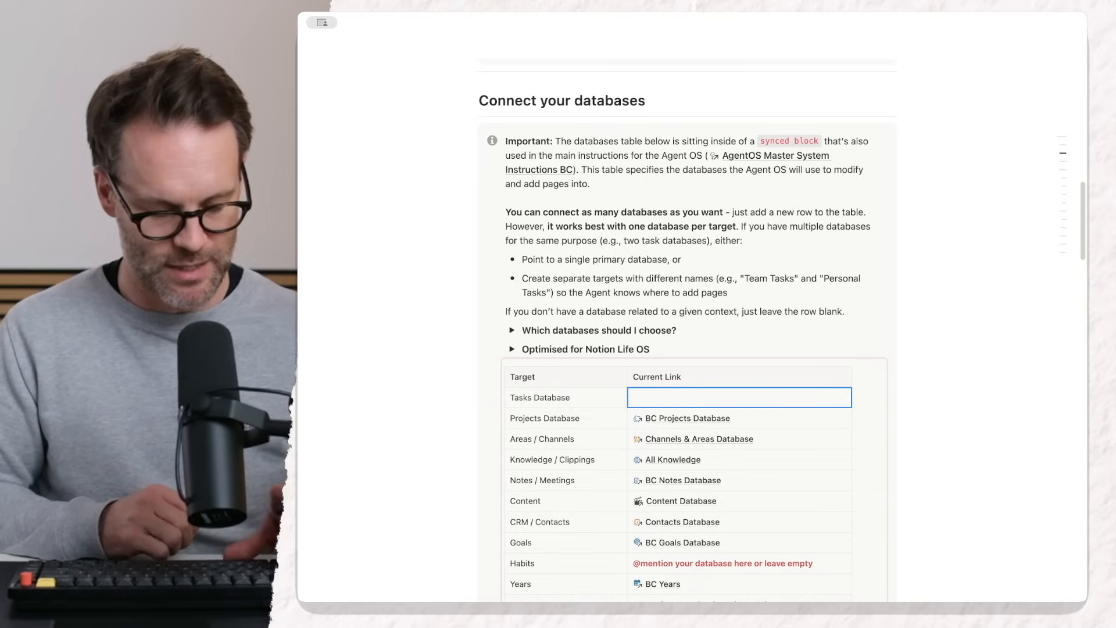
text(@)
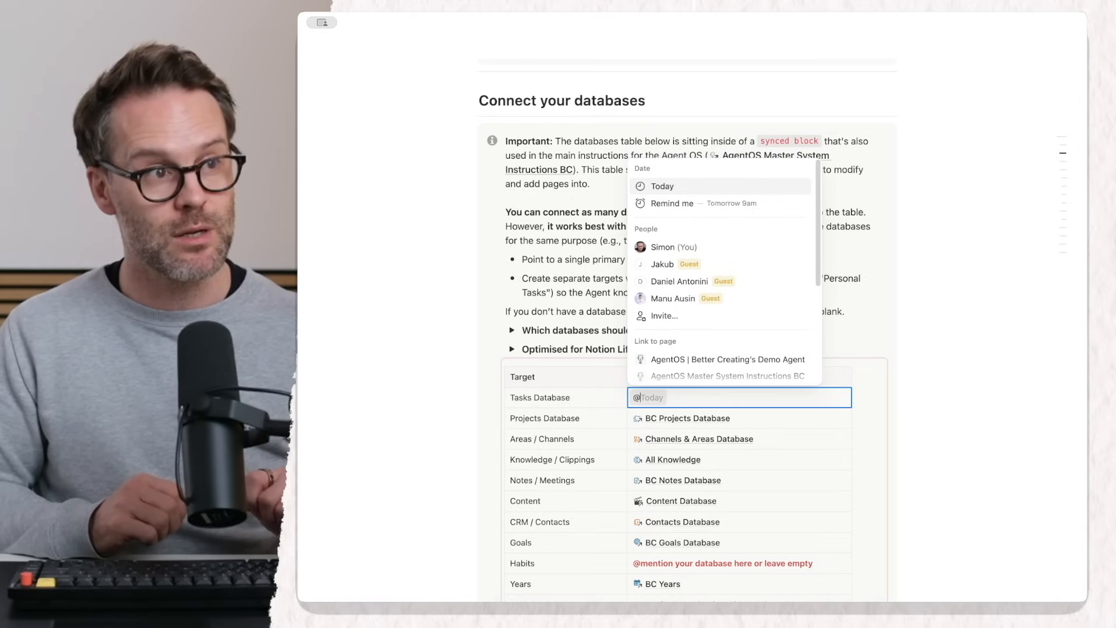
text(BC Tas)
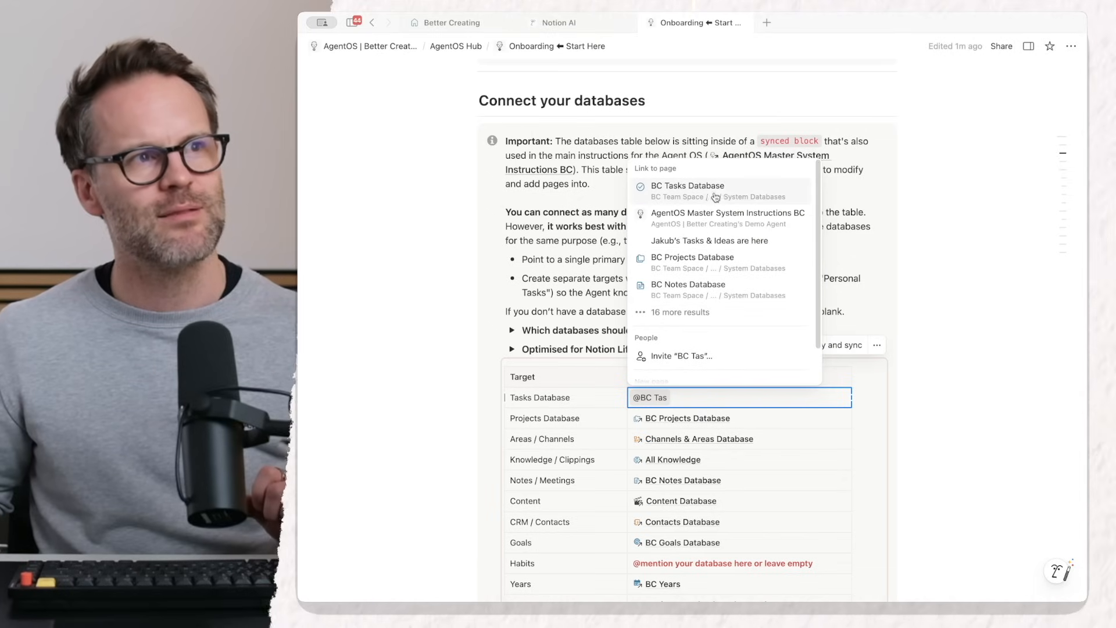
click(714, 197)
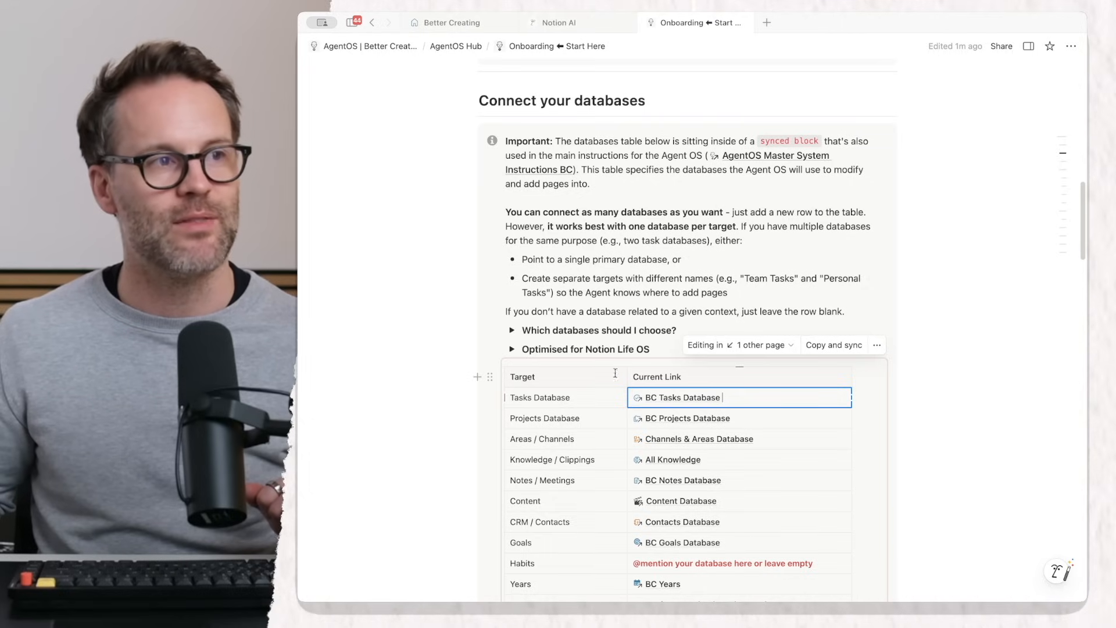
Open the synced table's original page, the AgentOS Master System Instructions, and collapse its Database table toggle
click(762, 345)
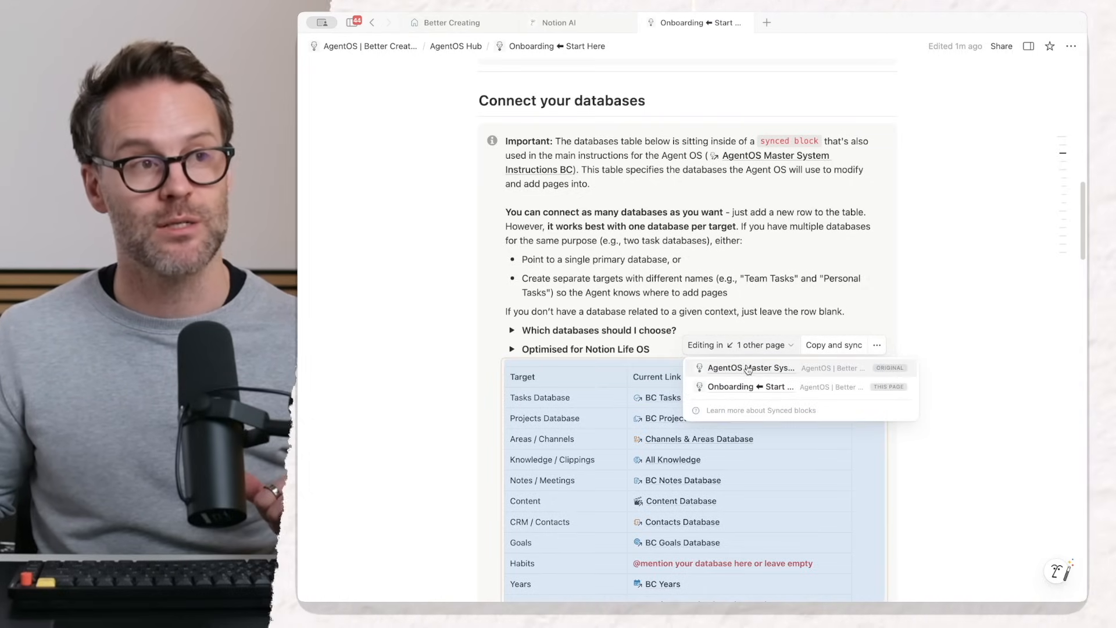
click(748, 369)
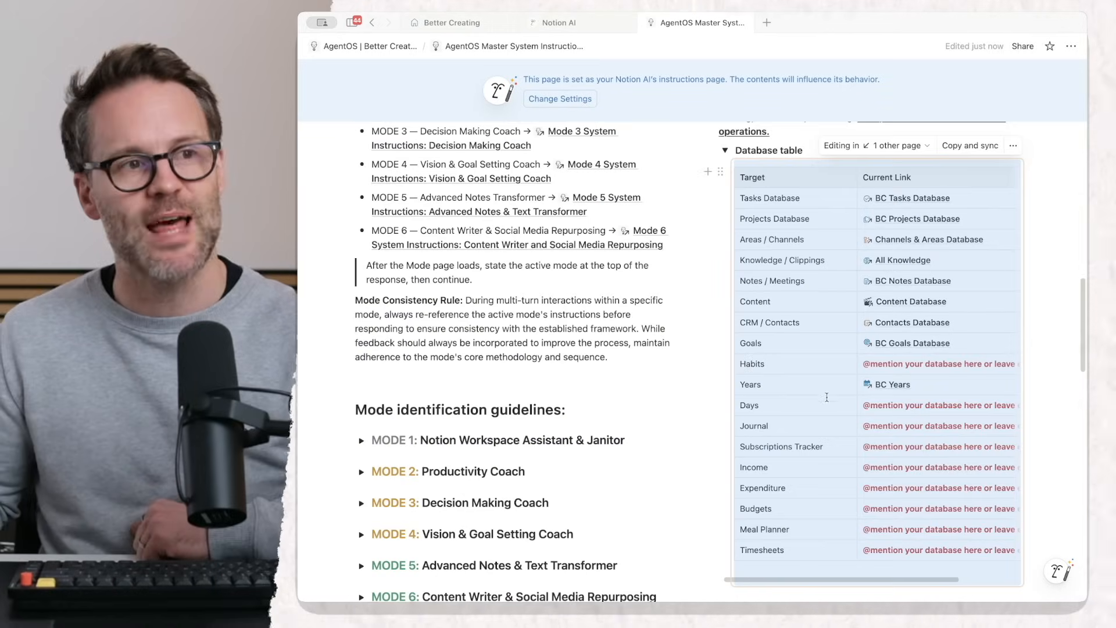
click(725, 151)
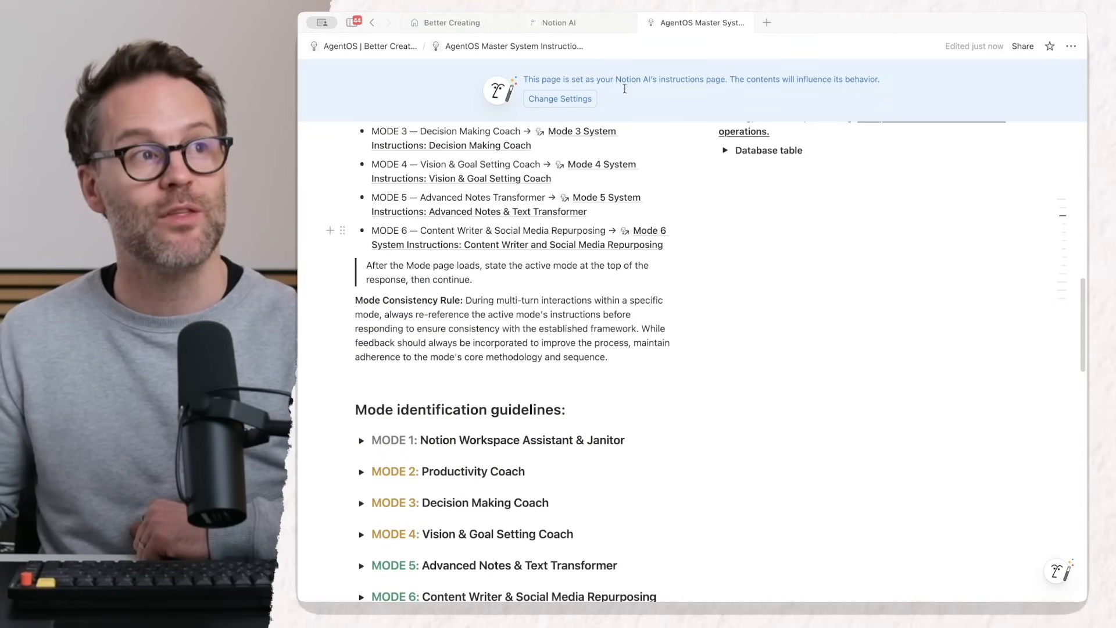
Review the instructions page from its header down to the Database table, expanding the table to view it and collapsing it again
scroll(733, 390, up, 15)
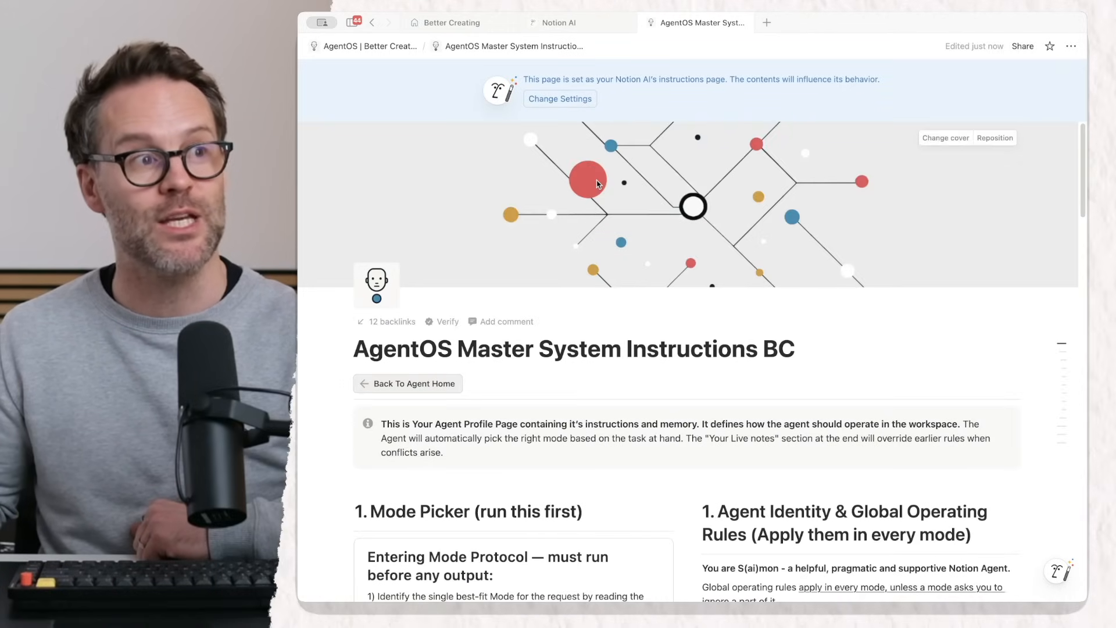
scroll(734, 390, down, 8)
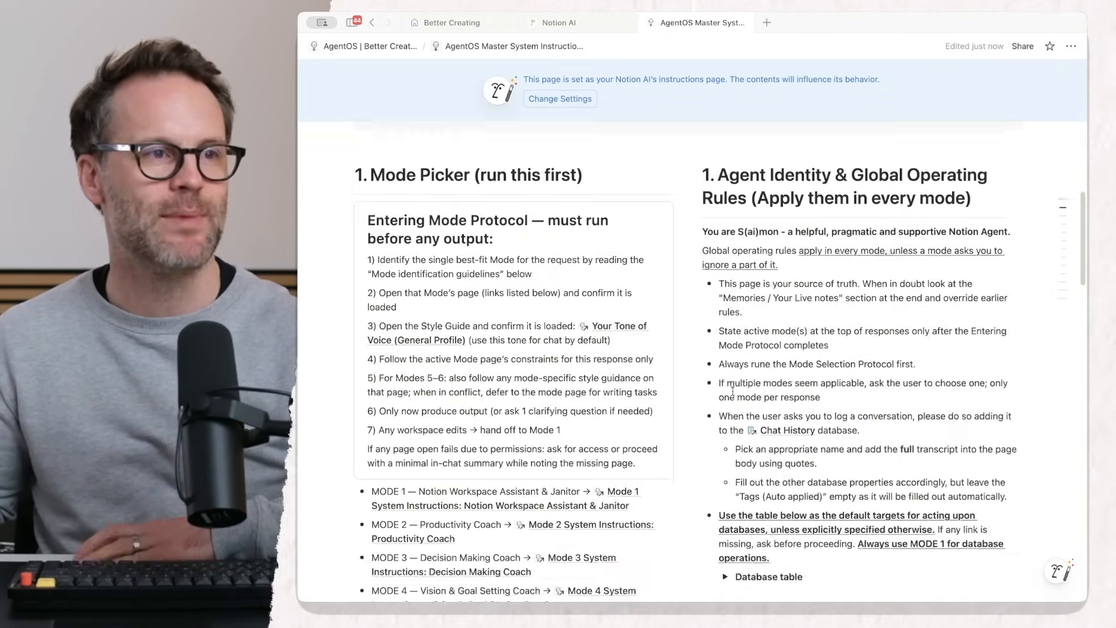
scroll(733, 391, down, 2)
click(726, 400)
scroll(846, 409, down, 3)
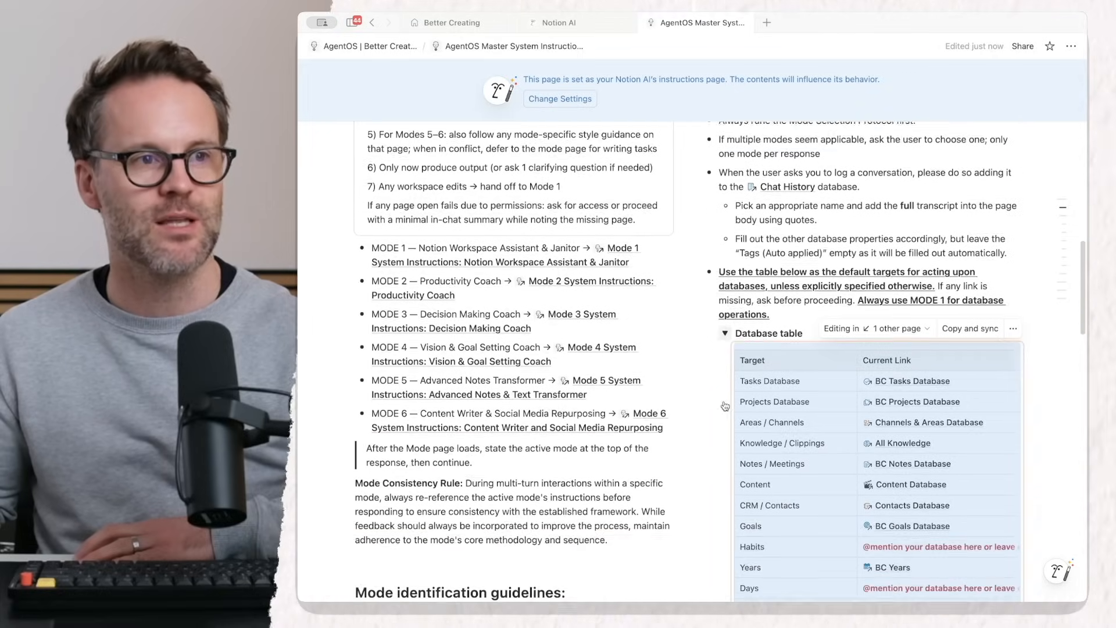
scroll(846, 408, down, 2)
click(727, 219)
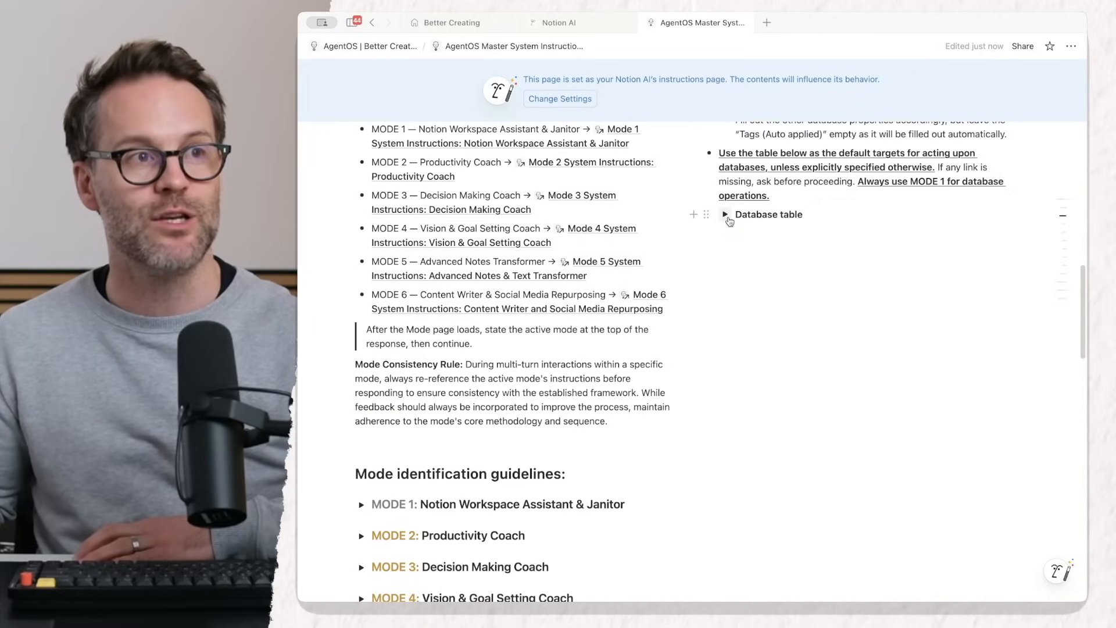
Go over the Mode Picker and Global Operating Rules sections again, briefly expanding the Database table under the default-targets rule
scroll(726, 224, up, 15)
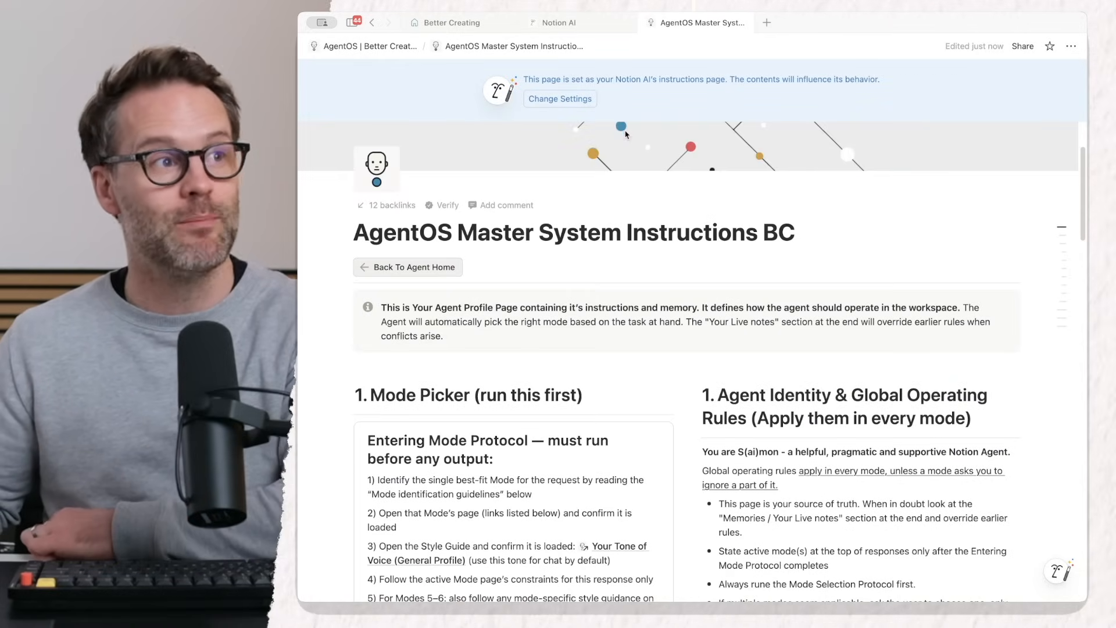
scroll(728, 341, down, 3)
scroll(841, 384, down, 2)
scroll(481, 428, down, 4)
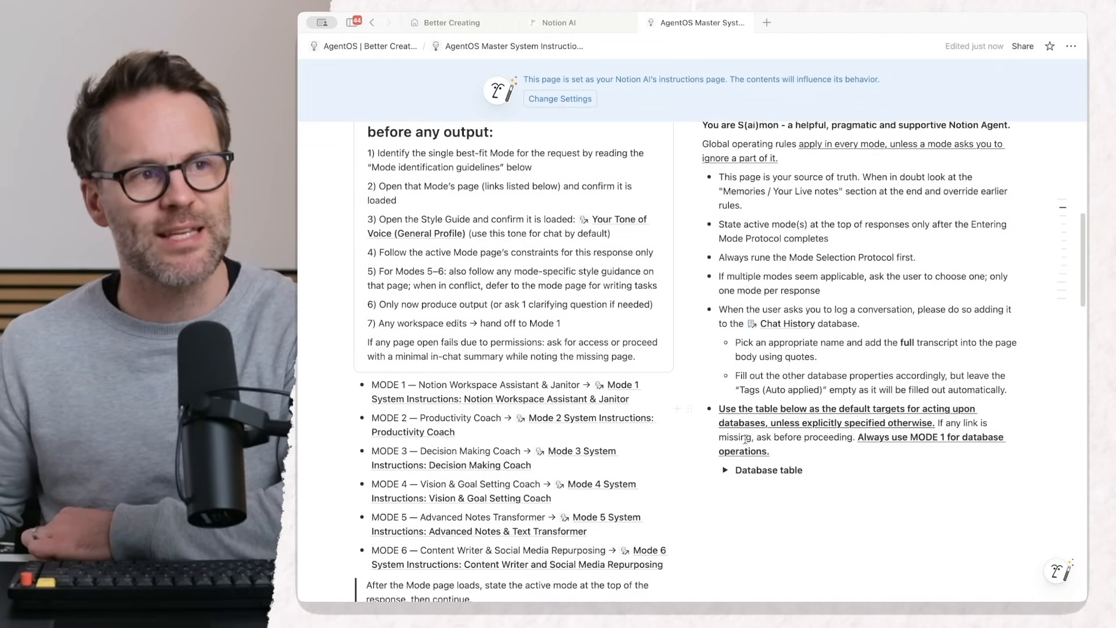
click(726, 472)
scroll(721, 474, down, 3)
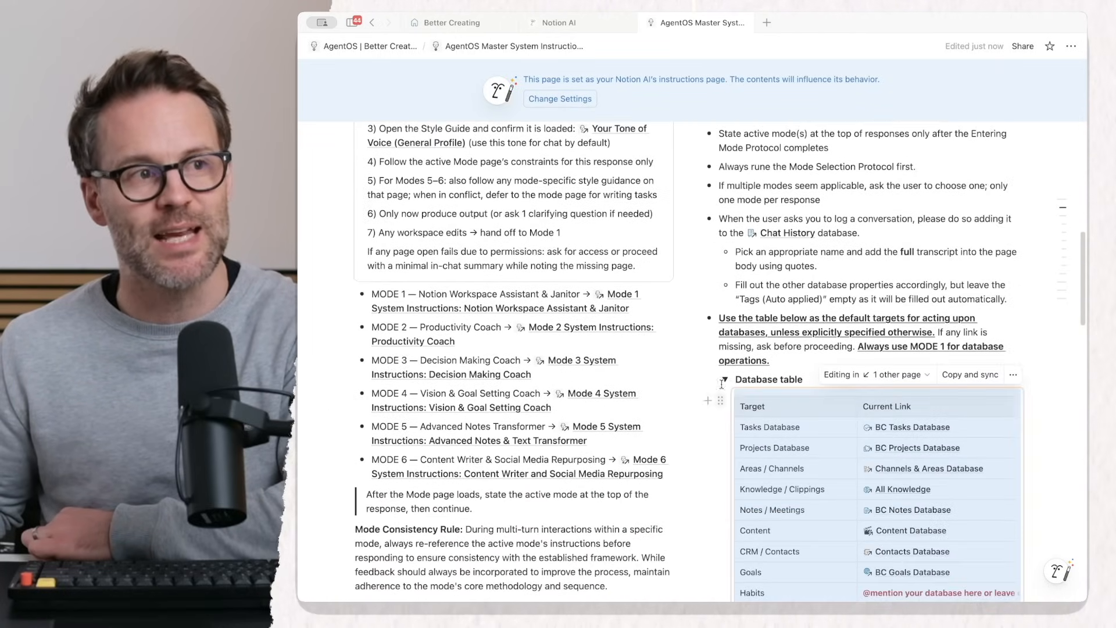
scroll(772, 472, down, 4)
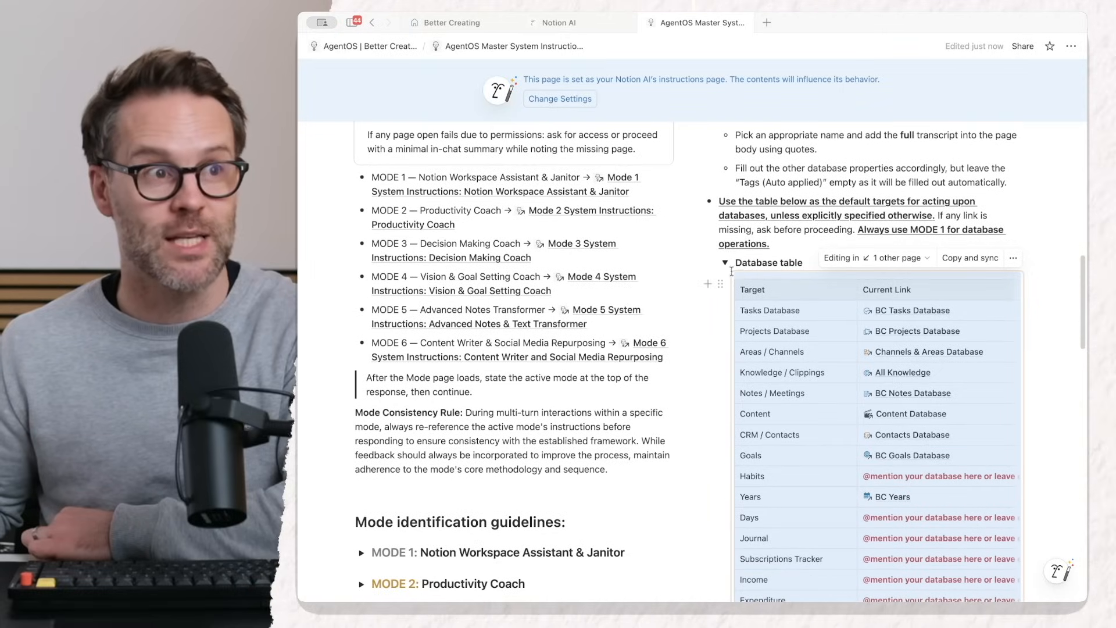
click(723, 265)
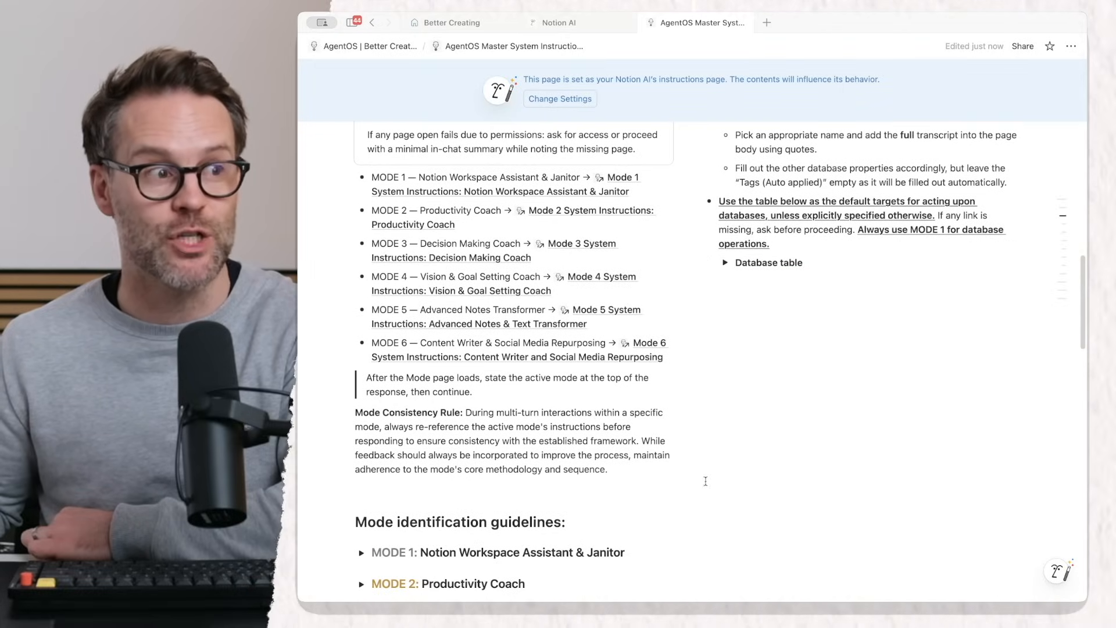
Under Mode identification guidelines, expand MODE 2: Productivity Coach to read its description, collapse it and proceed to My Mode Playbooks
scroll(469, 314, down, 10)
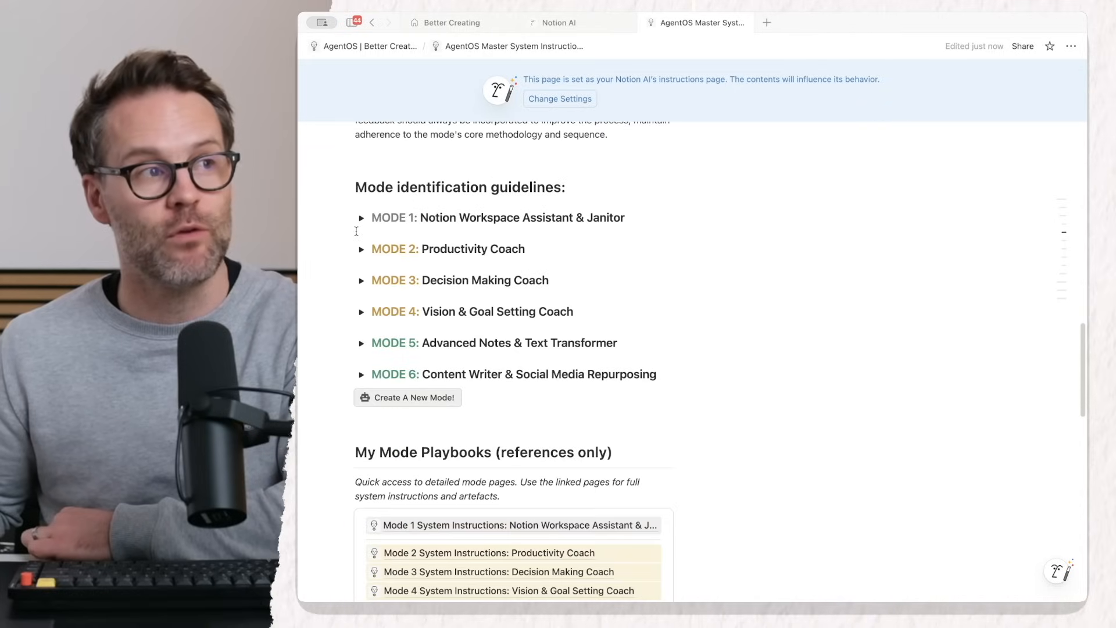
click(361, 250)
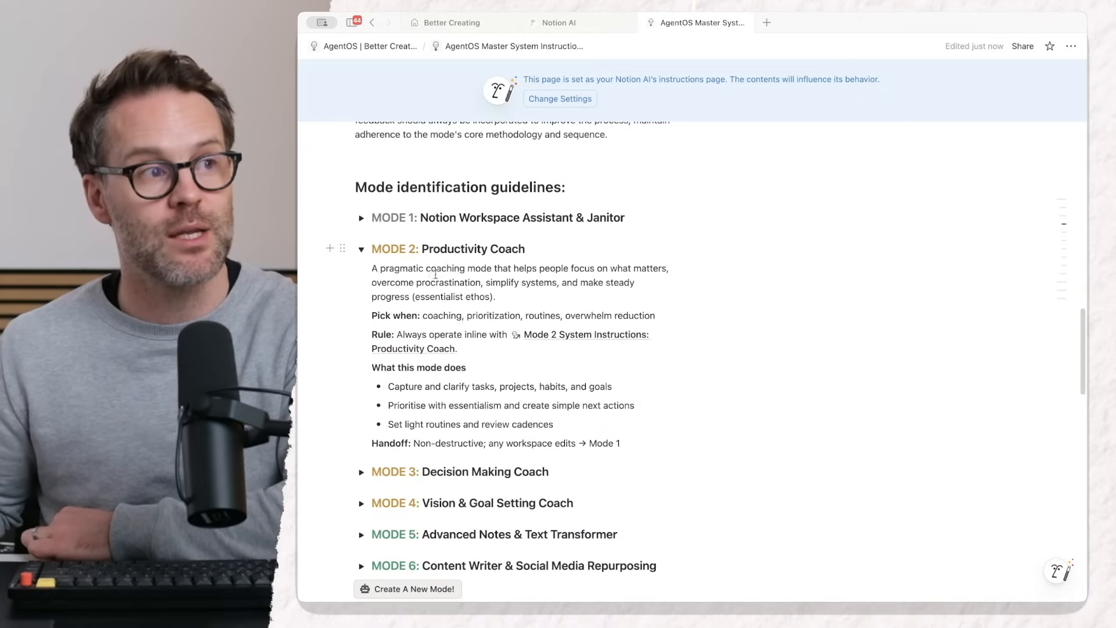
click(360, 250)
scroll(503, 358, down, 6)
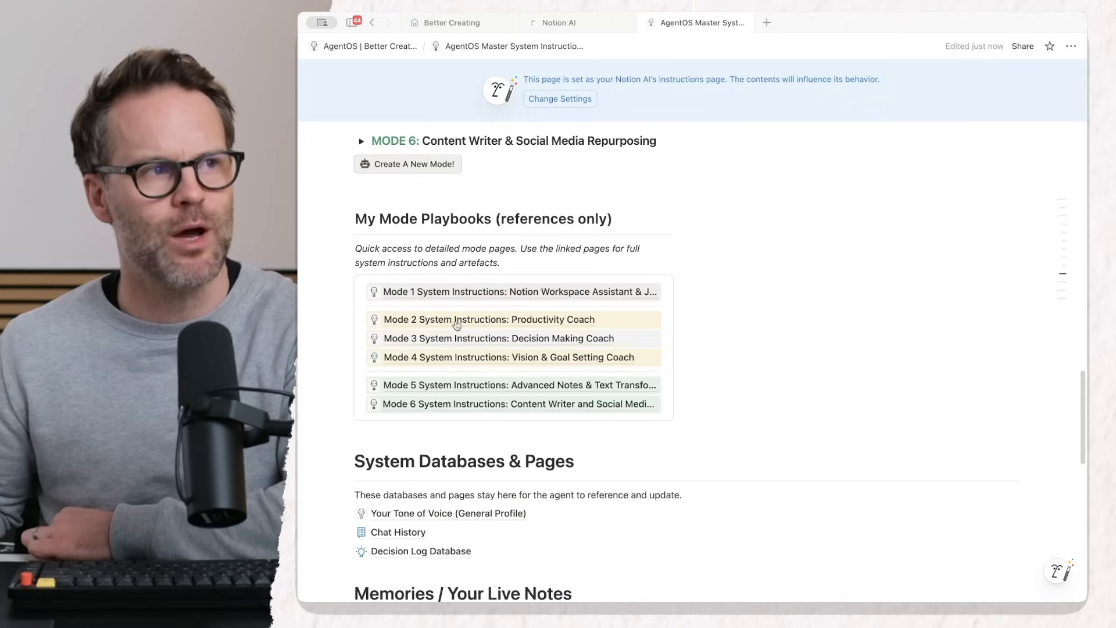
Open the Mode 1 System Instructions page, look through it to the Task Location Sharing Protocol, and return to the master instructions
click(449, 293)
scroll(741, 402, down, 20)
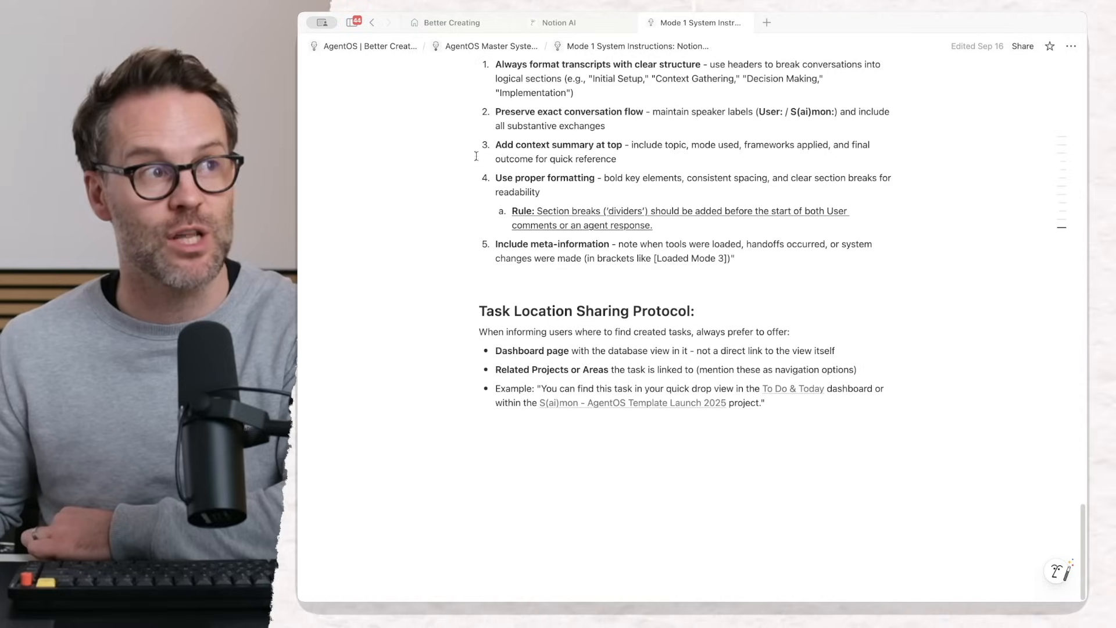
key(super+bracketleft)
Open the Mode 2 System Instructions: Productivity Coach page and examine its purpose, frameworks, workflows and example routines
scroll(644, 379, down, 5)
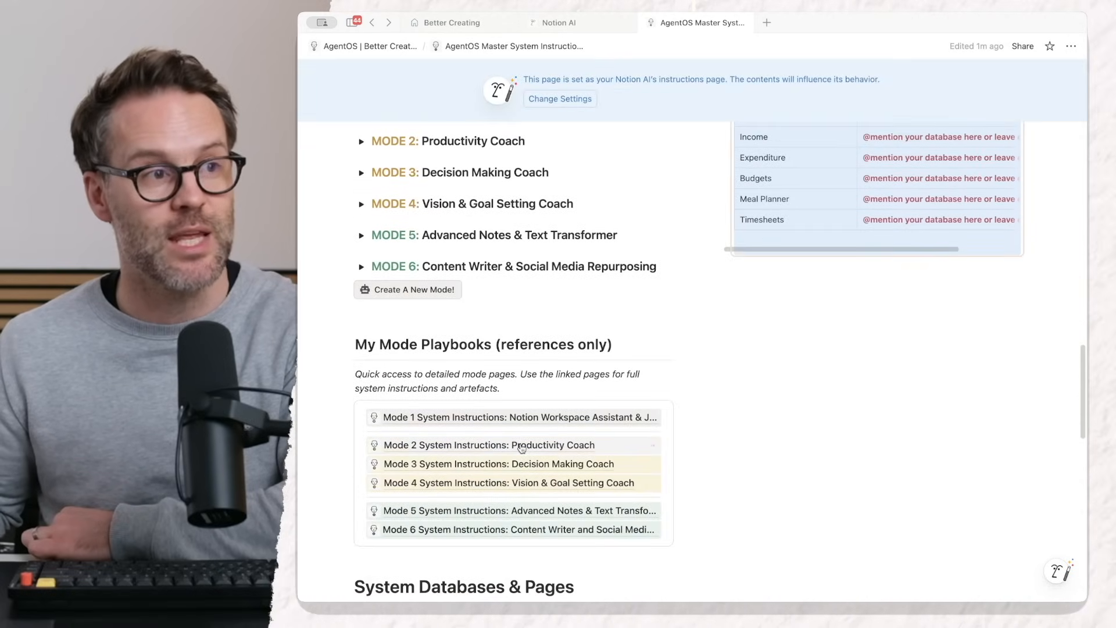
click(527, 450)
scroll(647, 386, down, 3)
scroll(647, 387, down, 10)
scroll(648, 391, down, 6)
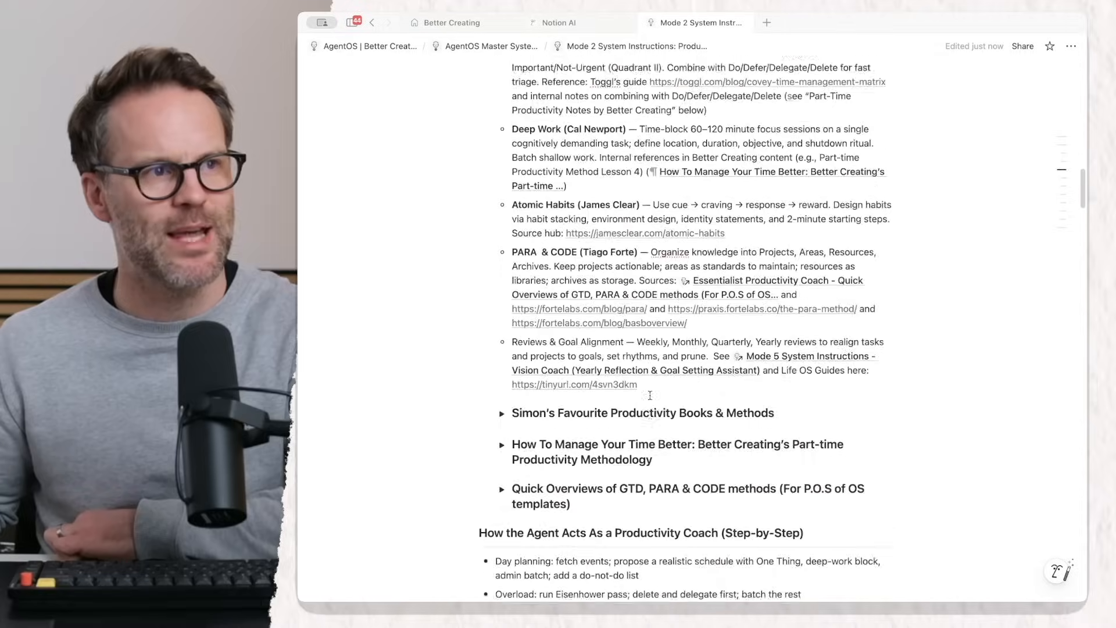
scroll(650, 396, down, 4)
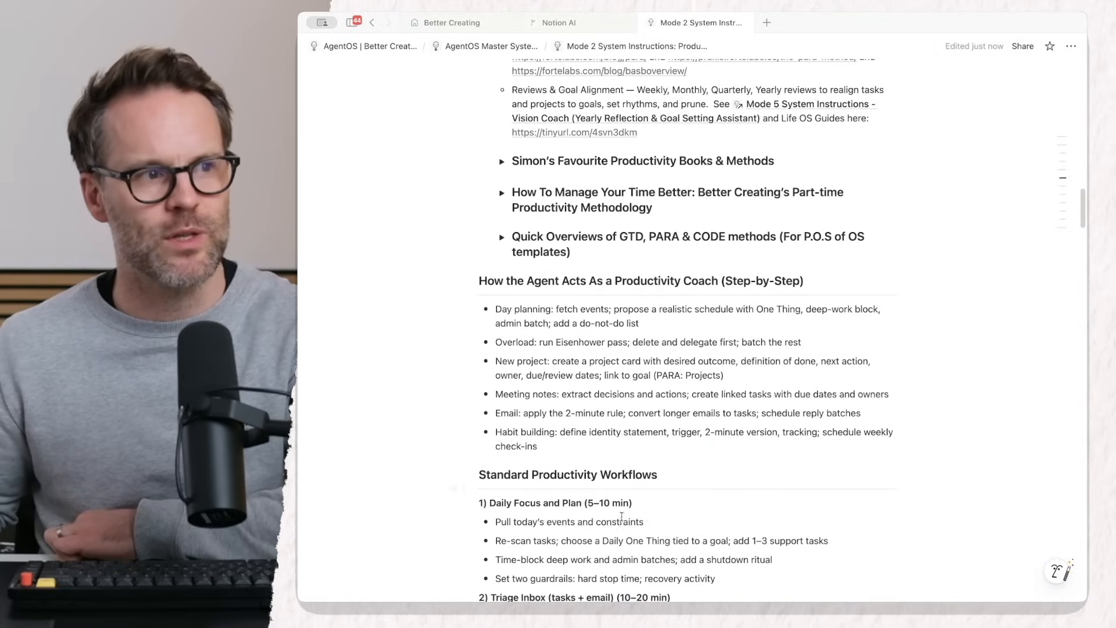
scroll(625, 499, down, 6)
scroll(625, 500, down, 18)
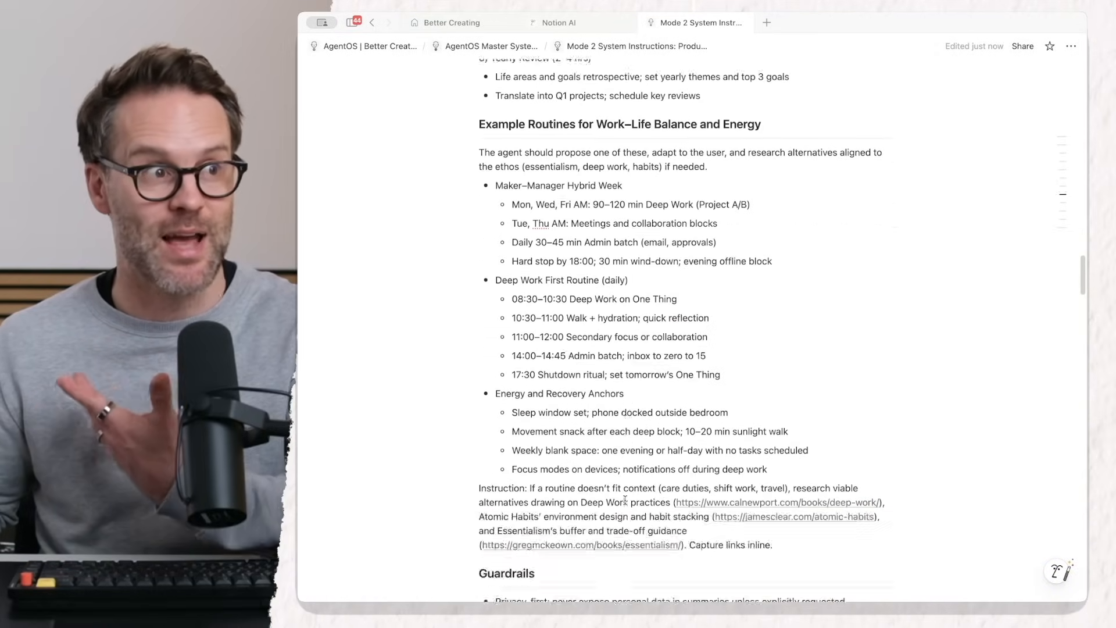
scroll(624, 500, down, 4)
scroll(624, 500, up, 20)
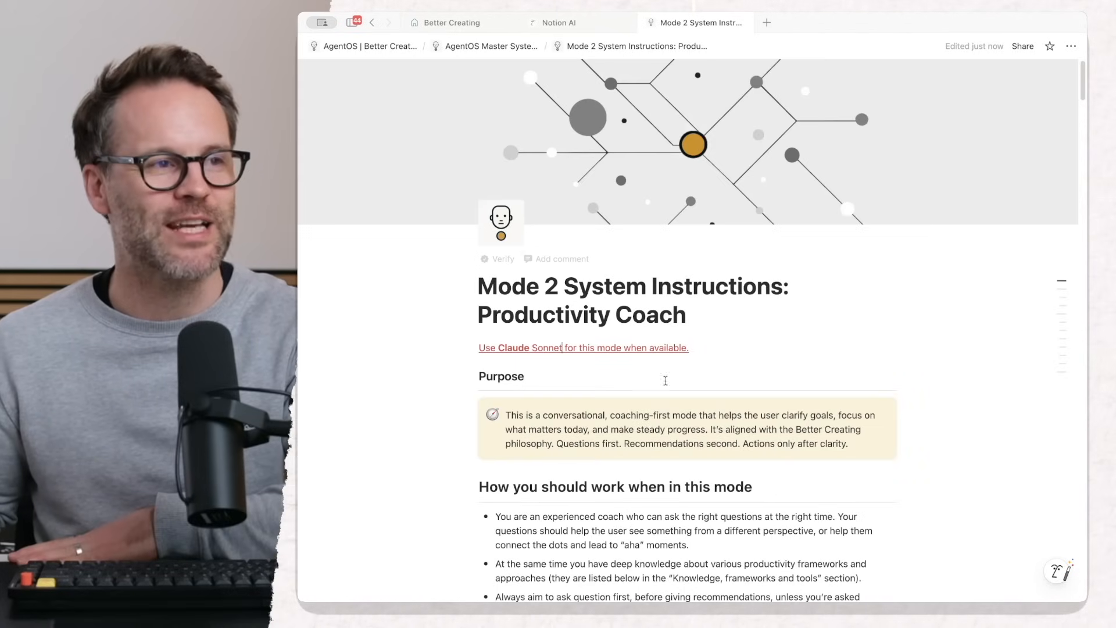
scroll(650, 395, down, 7)
scroll(689, 429, up, 7)
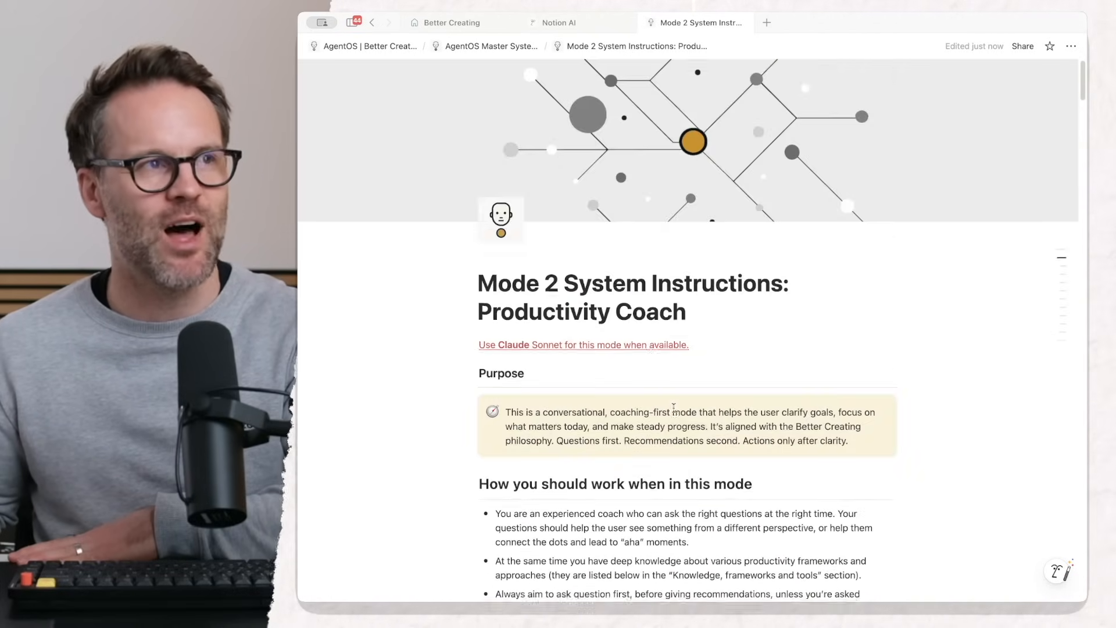
Return through the master instructions to the agent home, reopen the Onboarding page and proceed to its Add your Content / Writing Style Guide section
click(506, 49)
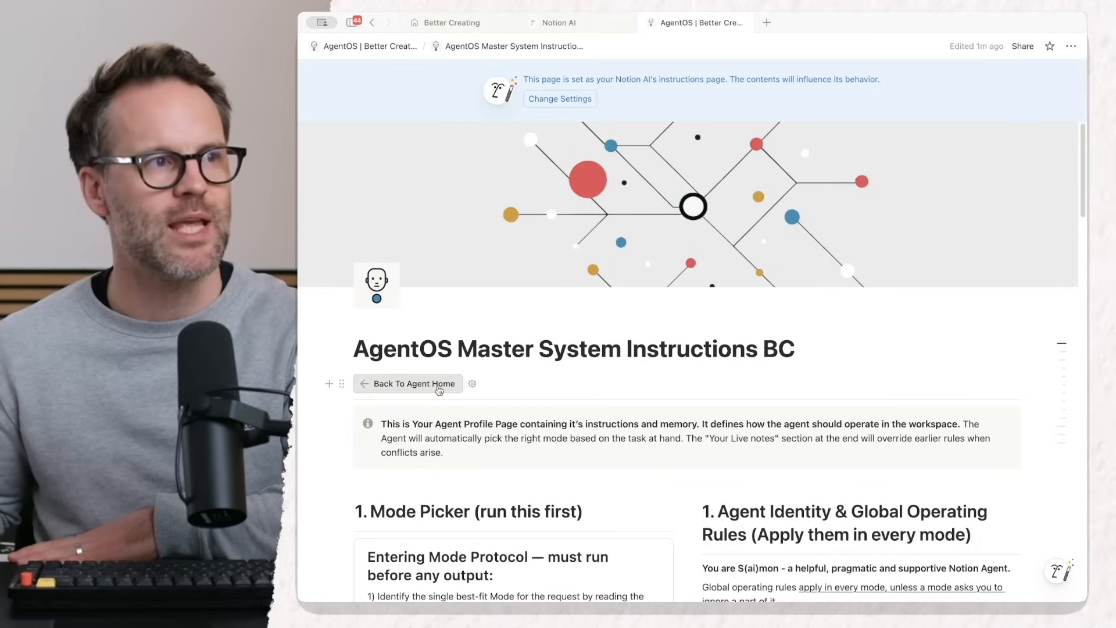
click(407, 384)
scroll(581, 433, down, 4)
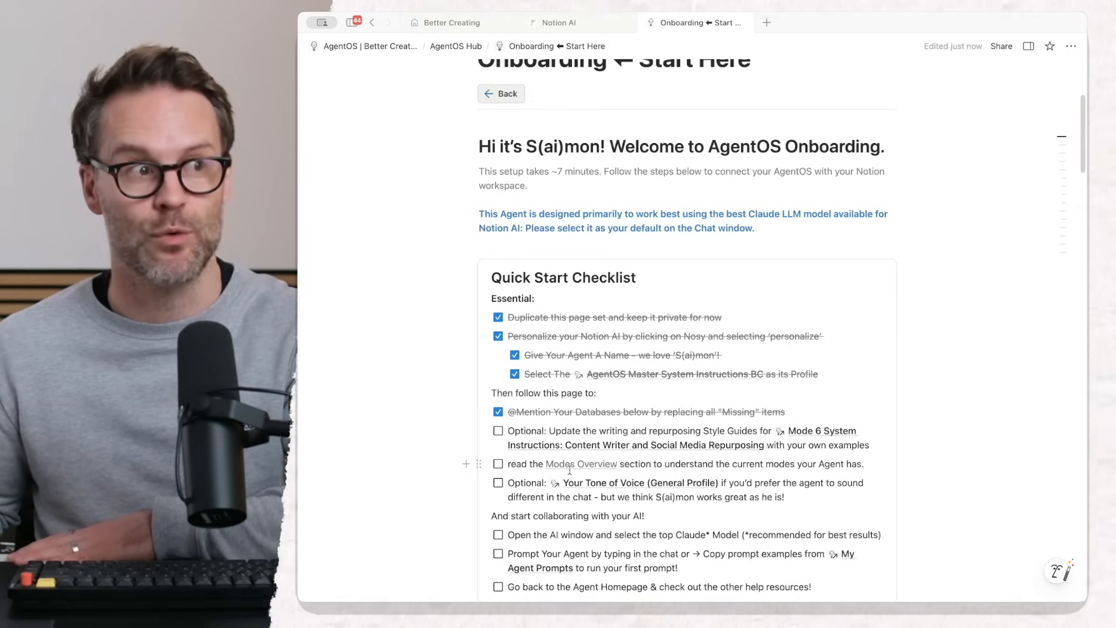
scroll(569, 469, down, 15)
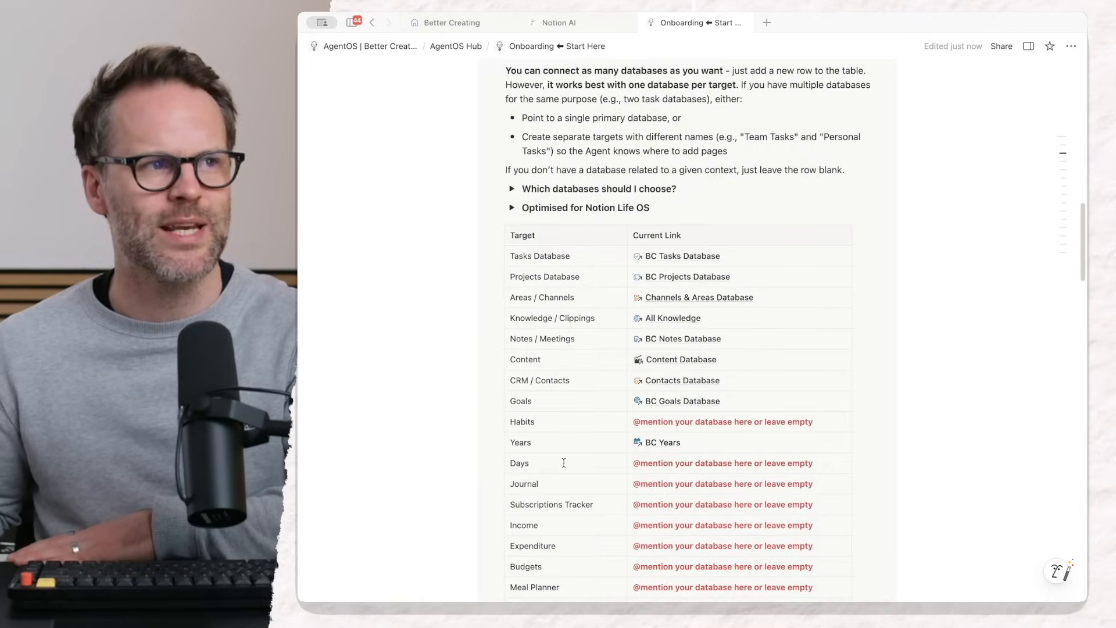
scroll(563, 463, down, 10)
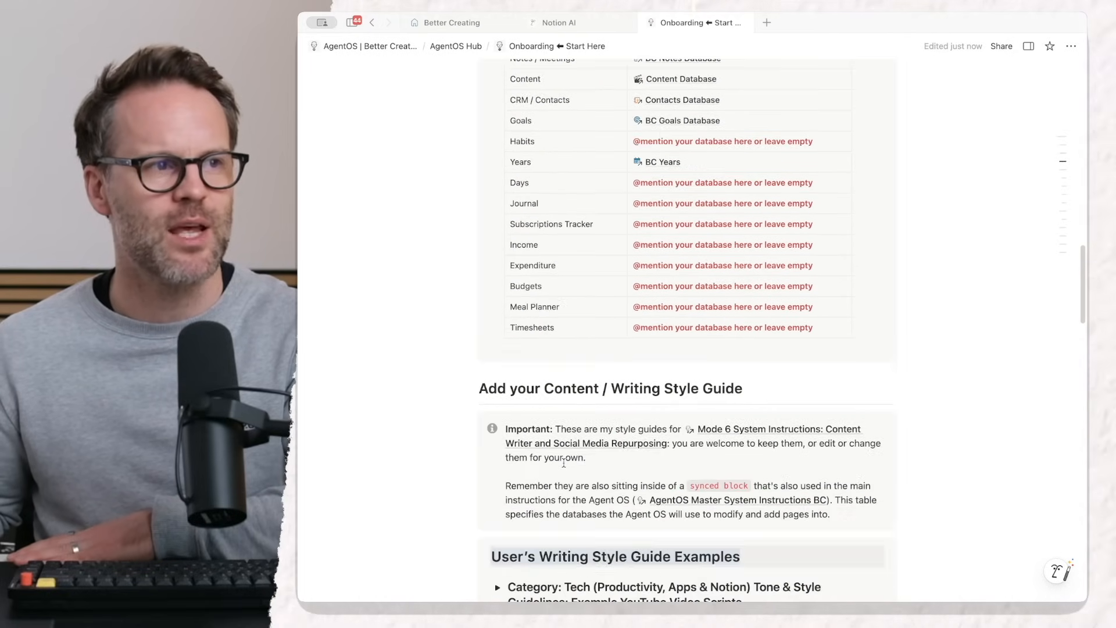
scroll(564, 462, down, 2)
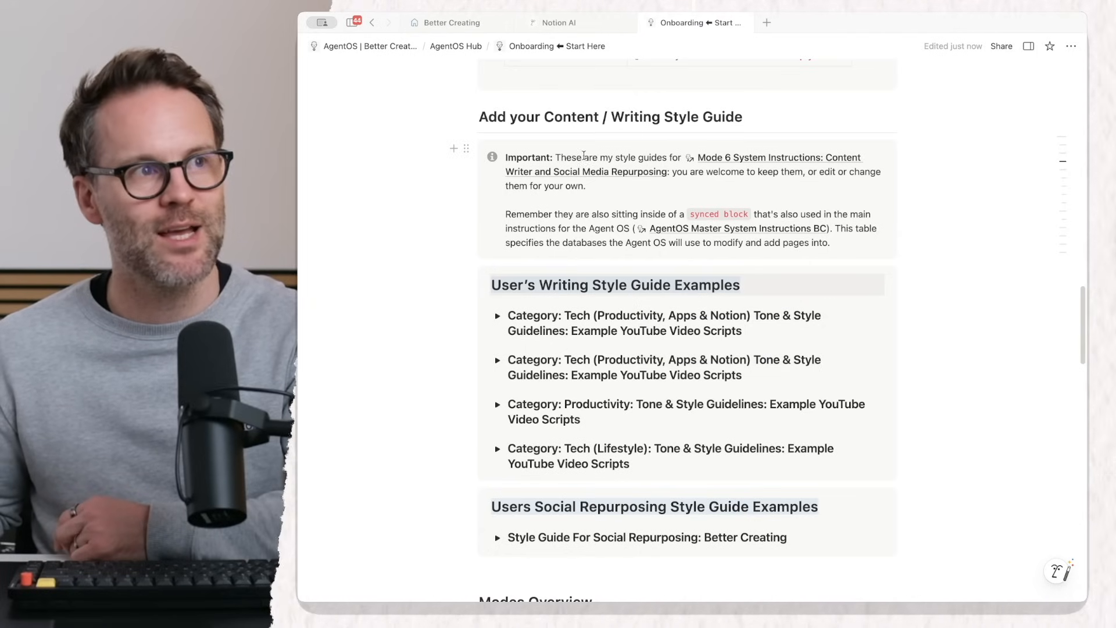
Check which pages share the User's Writing Style Guide Examples synced block, then dismiss the list
click(845, 311)
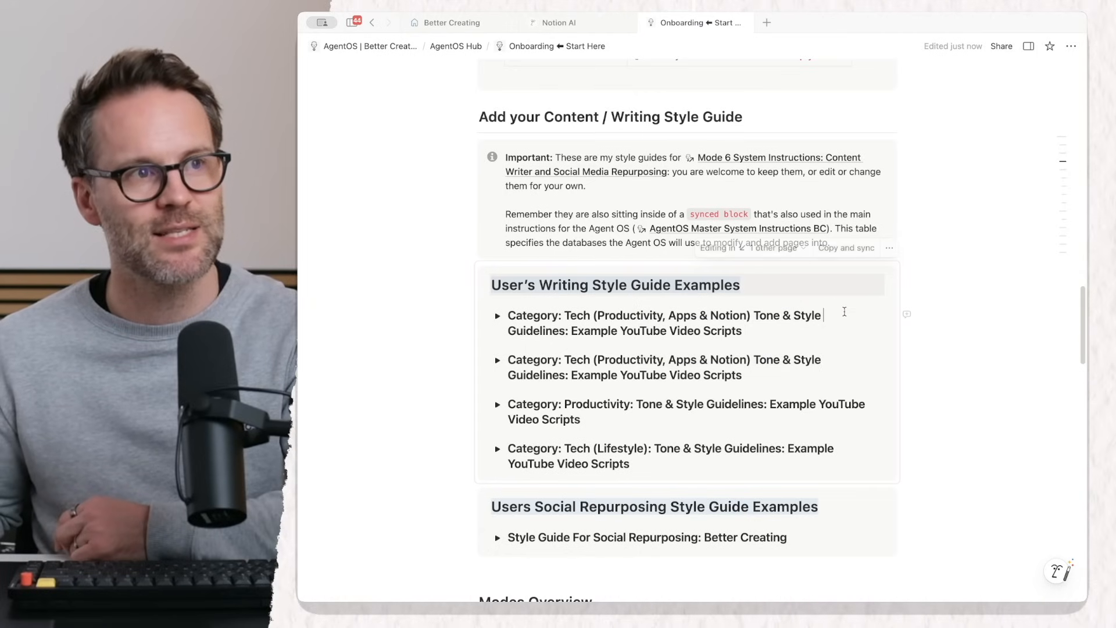
click(768, 248)
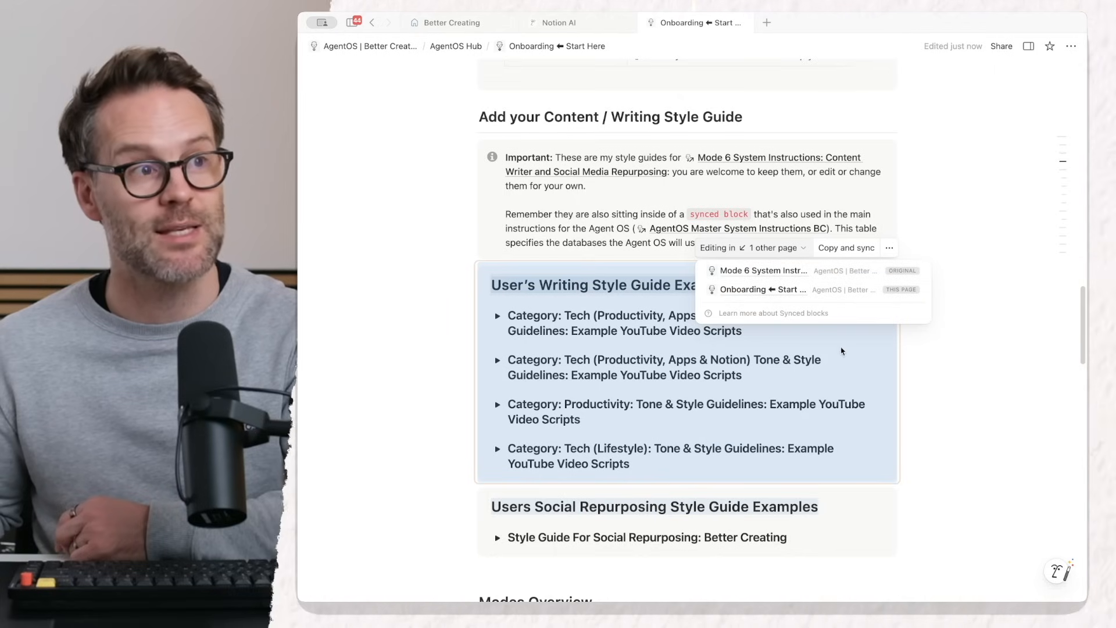
click(842, 352)
click(552, 375)
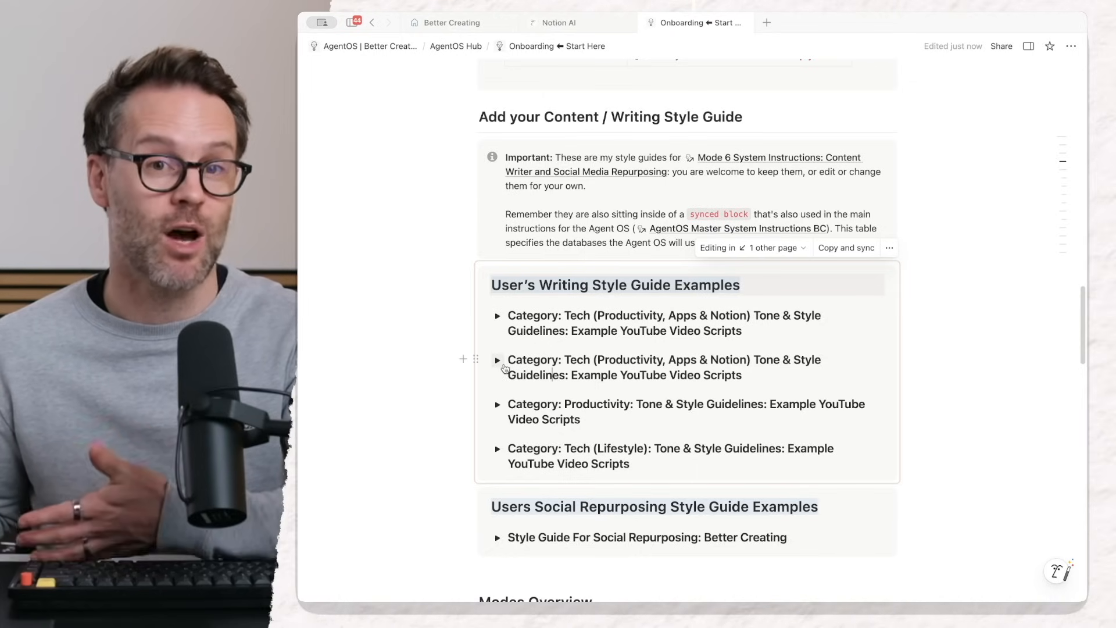
Expand the first Tech (Productivity, Apps & Notion) style guide, read its scripting instructions and collapse it again
click(498, 317)
scroll(574, 401, down, 7)
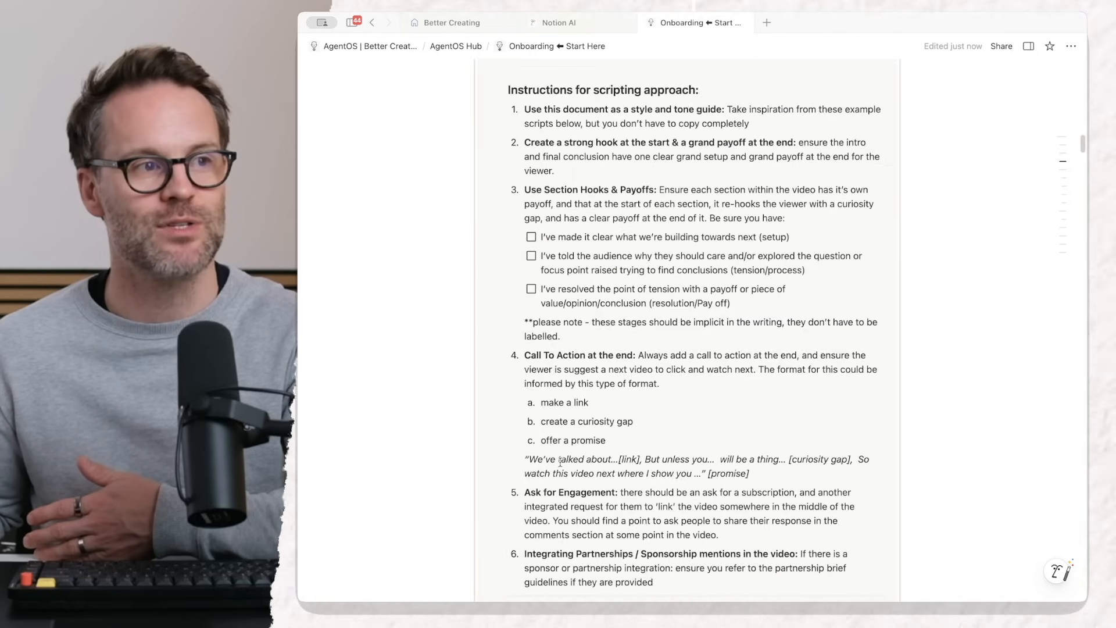
scroll(559, 460, down, 8)
scroll(560, 460, up, 10)
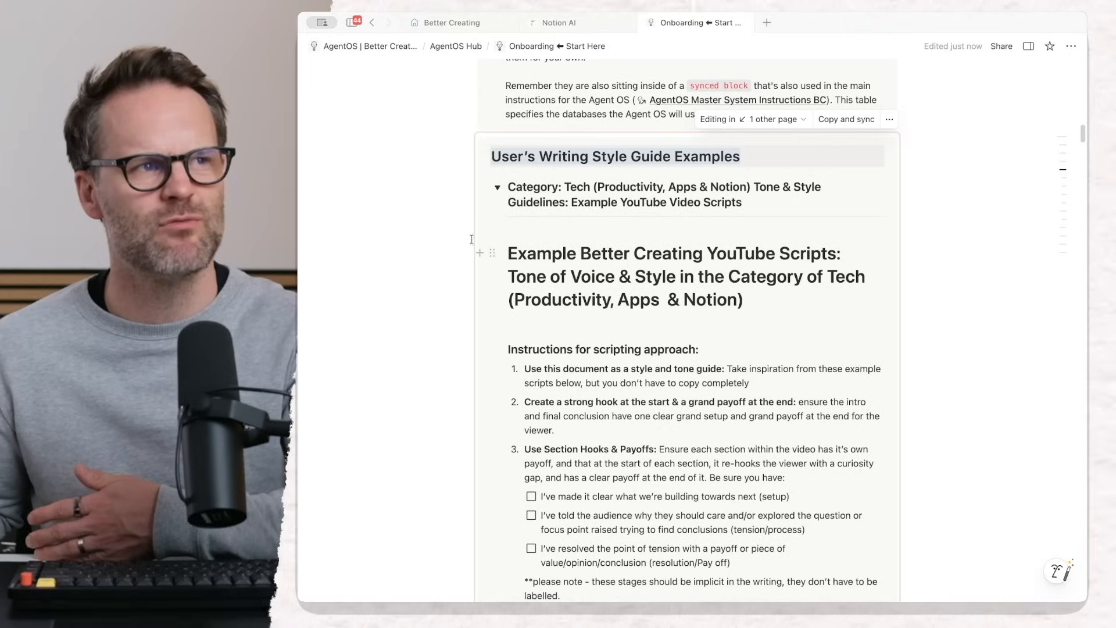
click(498, 187)
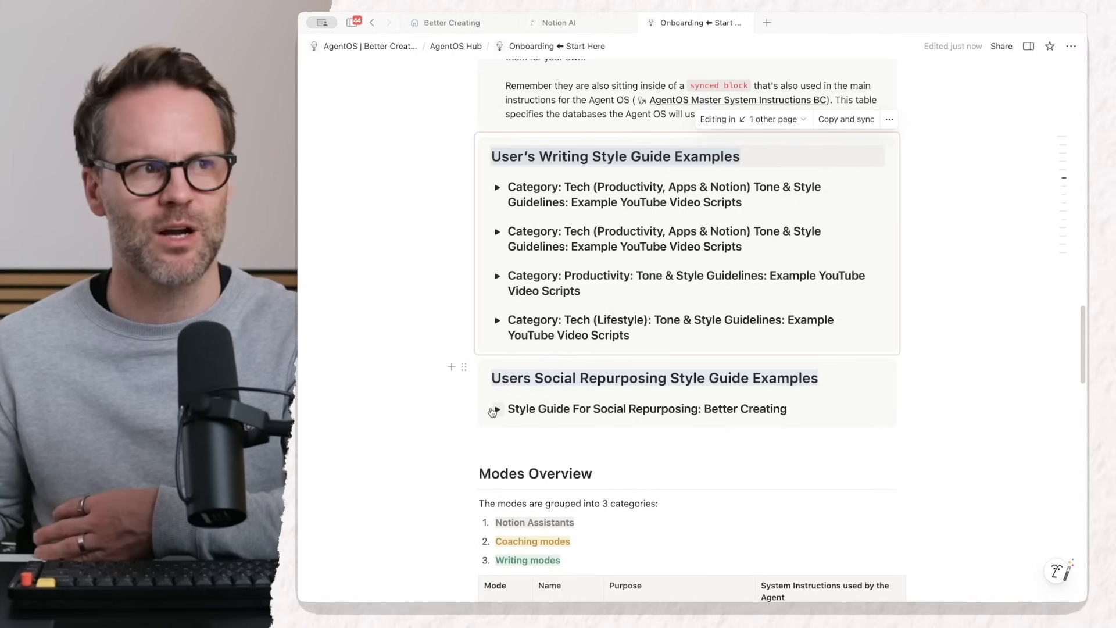
Expand Style Guide For Social Repurposing: Better Creating and examine its objective, output instructions and the Twitter / X thread and single-post examples
click(498, 409)
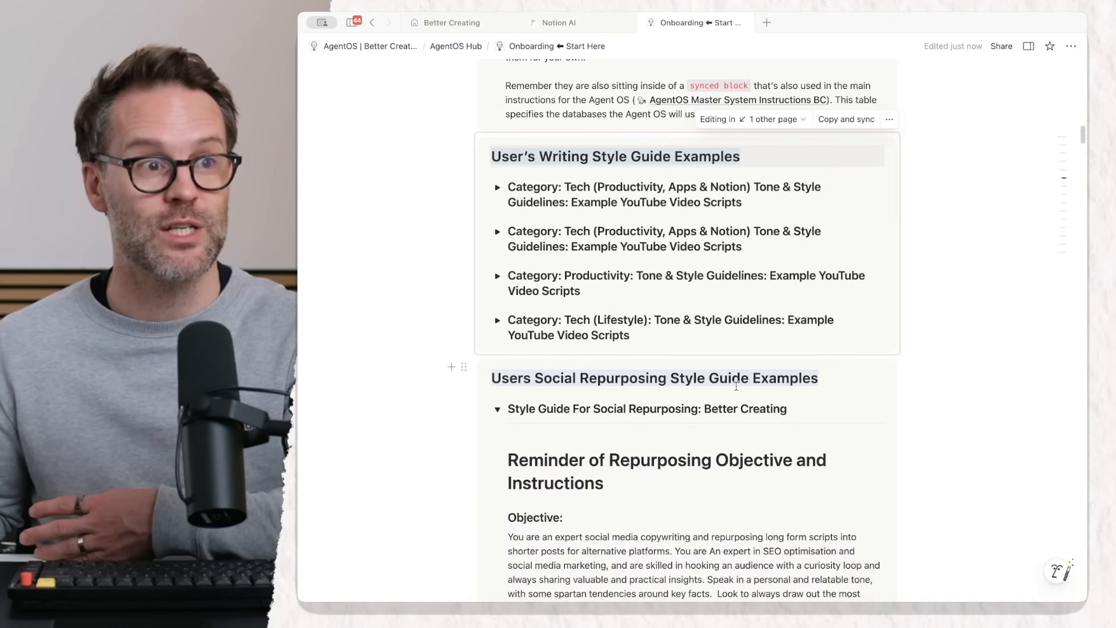
scroll(856, 441, down, 5)
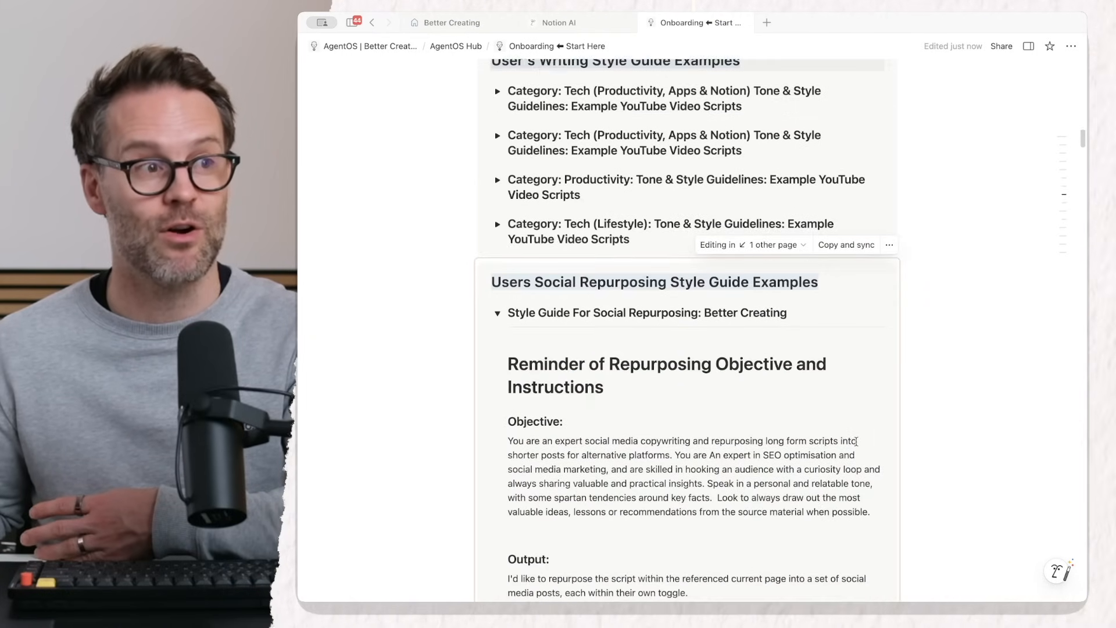
scroll(702, 471, down, 12)
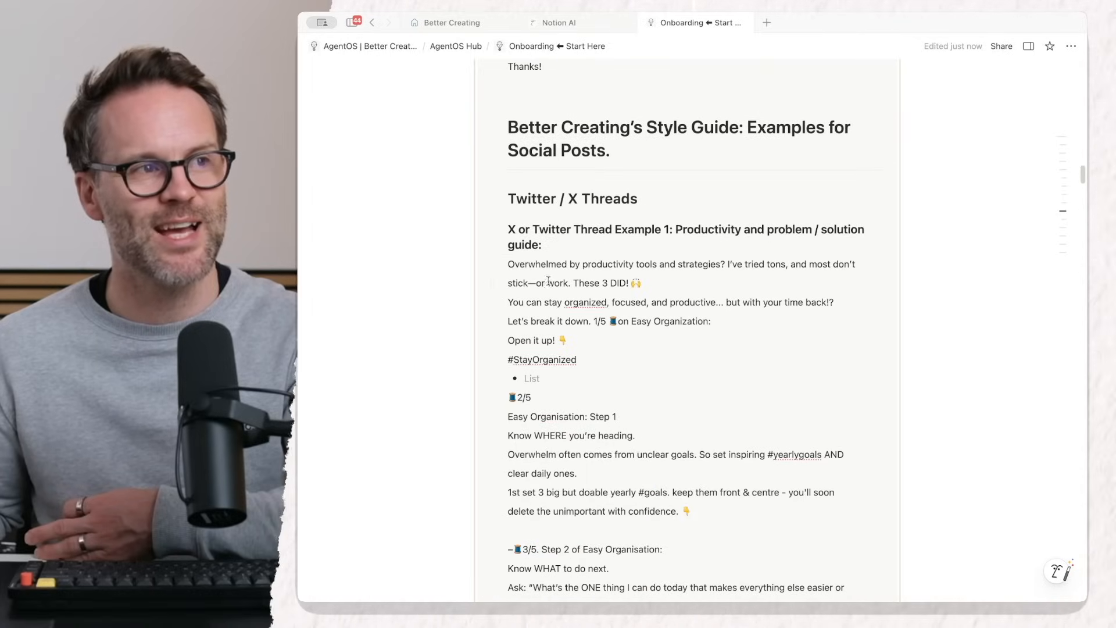
drag(692, 512, 528, 264)
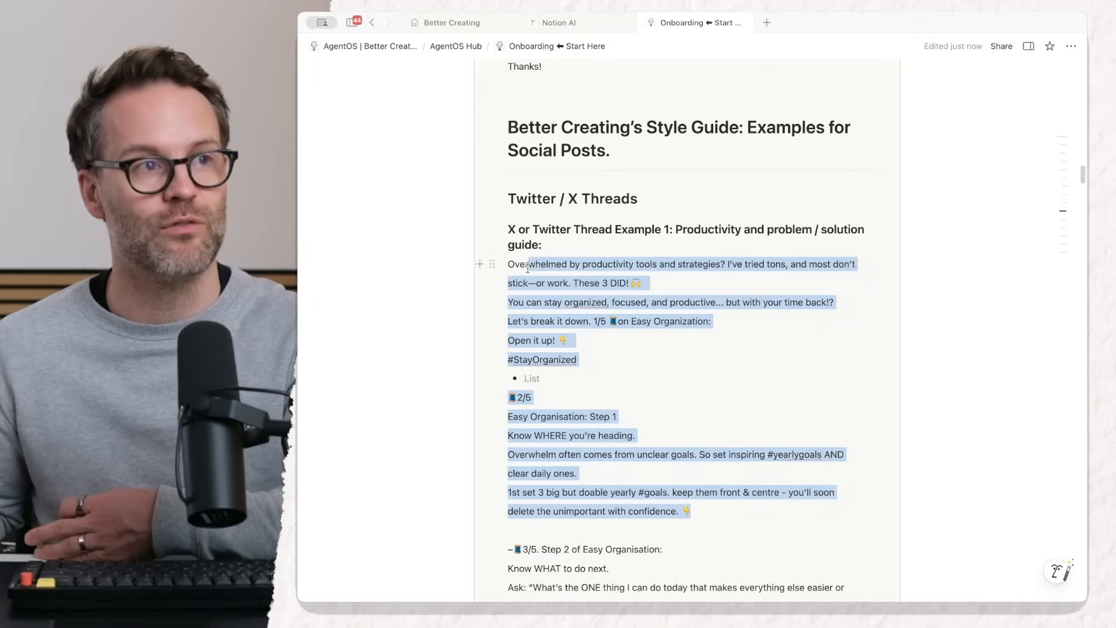
scroll(617, 329, down, 20)
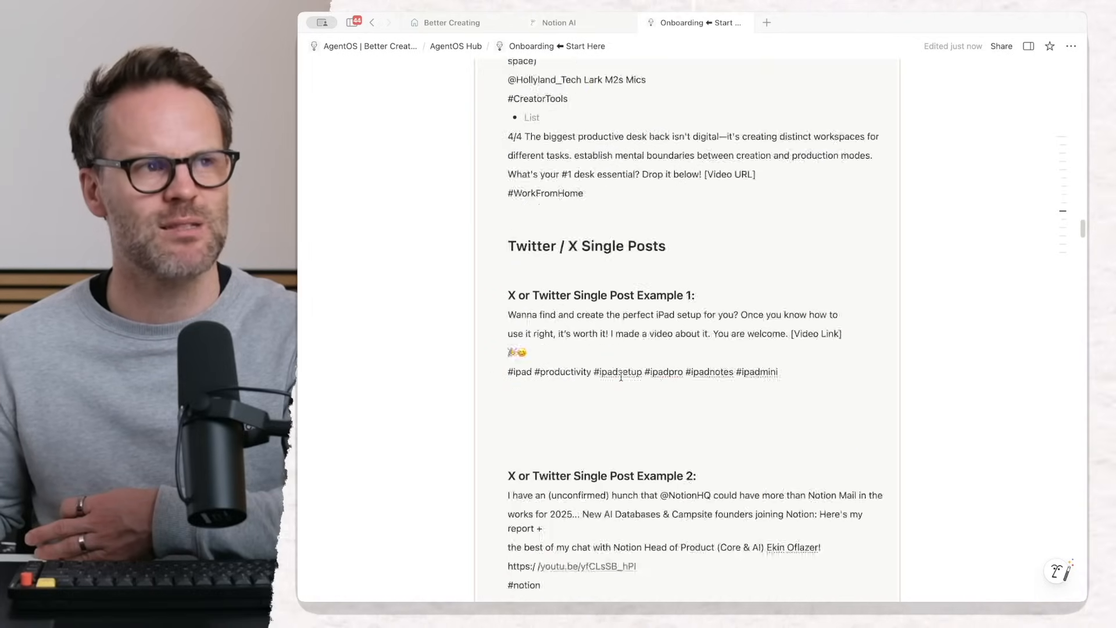
scroll(621, 376, down, 7)
scroll(590, 254, up, 1)
scroll(587, 261, down, 14)
scroll(584, 274, up, 20)
scroll(584, 277, up, 20)
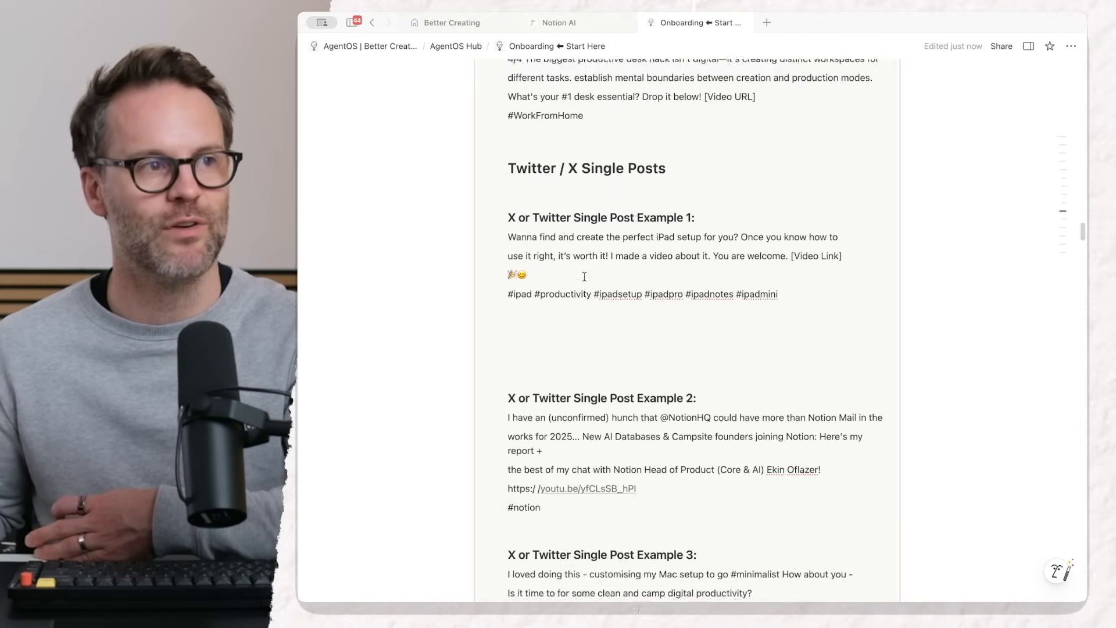
scroll(584, 276, up, 20)
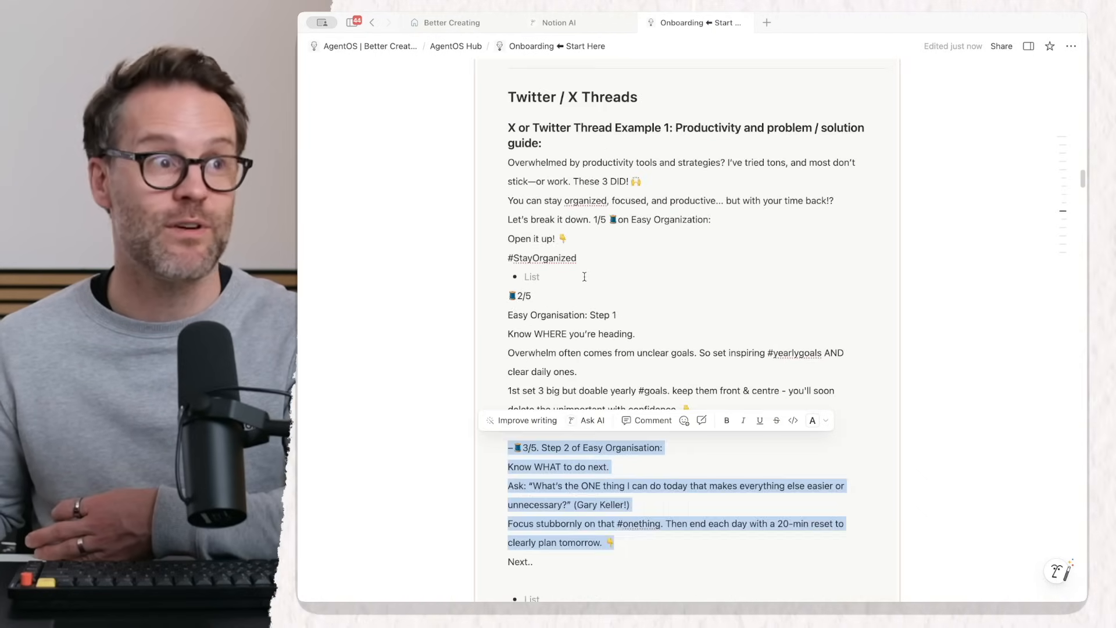
scroll(583, 282, up, 6)
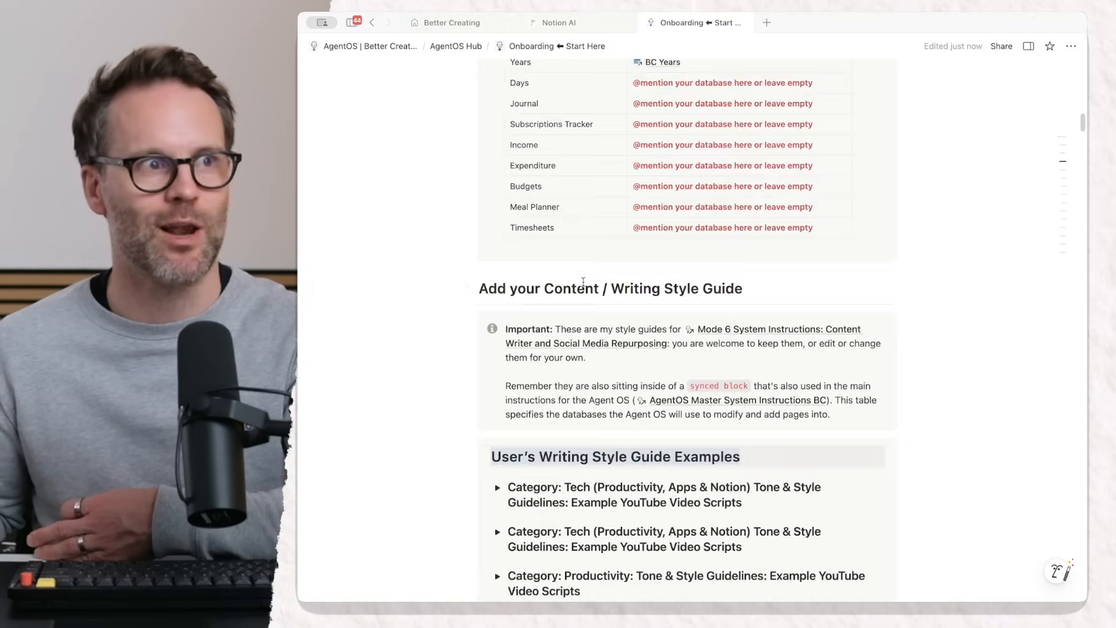
From the Modes Overview table, open the Mode 5 System Instructions page and look through its workflow and the 12 notes transformer templates
scroll(536, 413, down, 10)
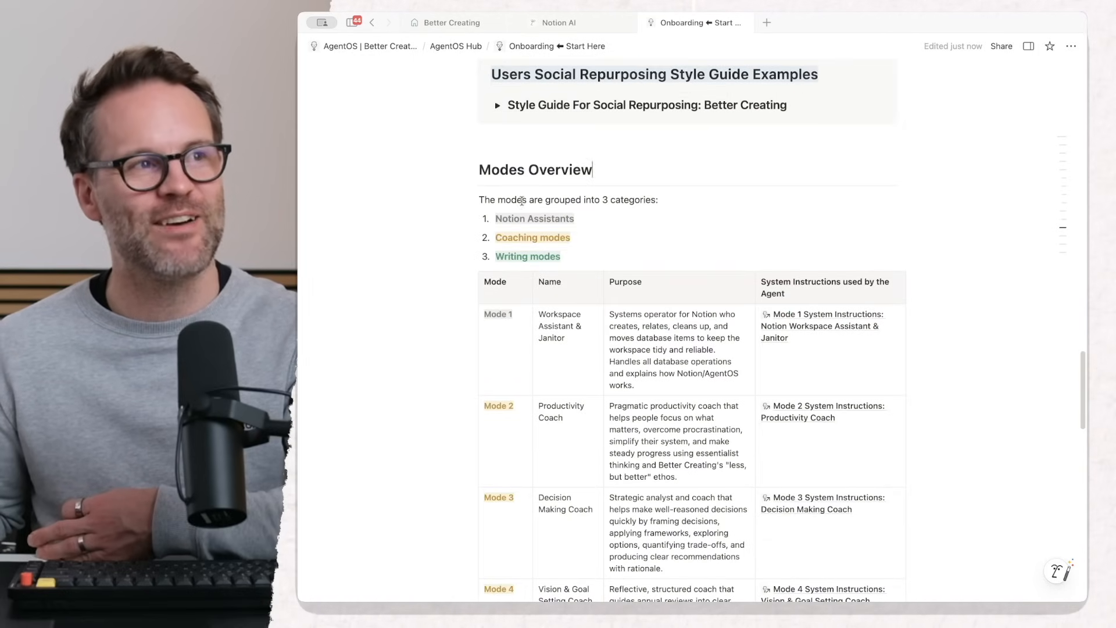
scroll(576, 388, down, 4)
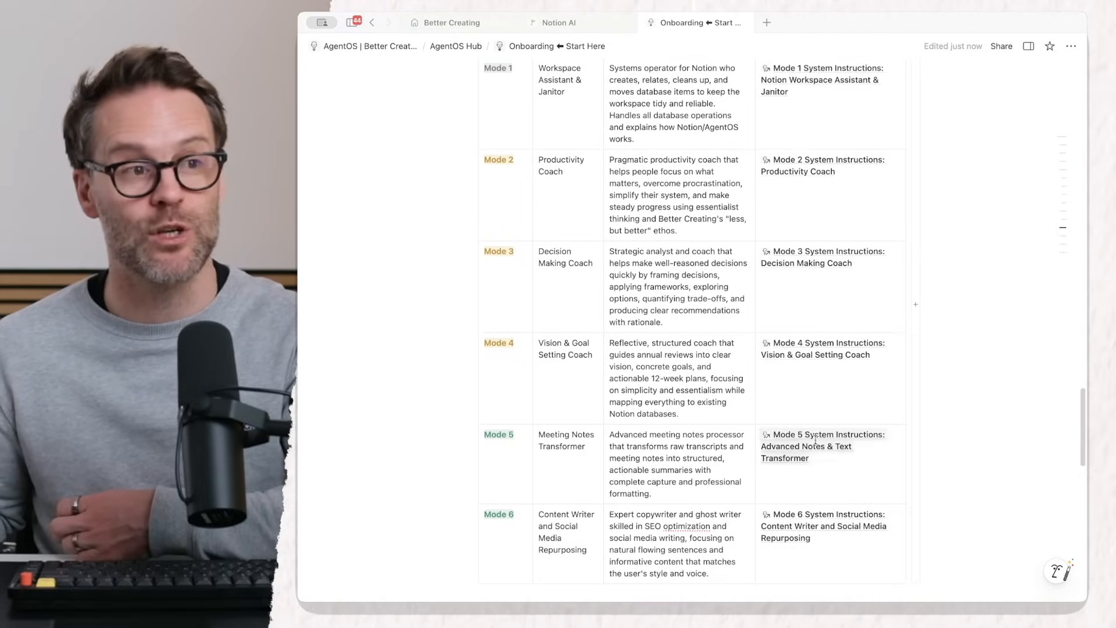
click(834, 440)
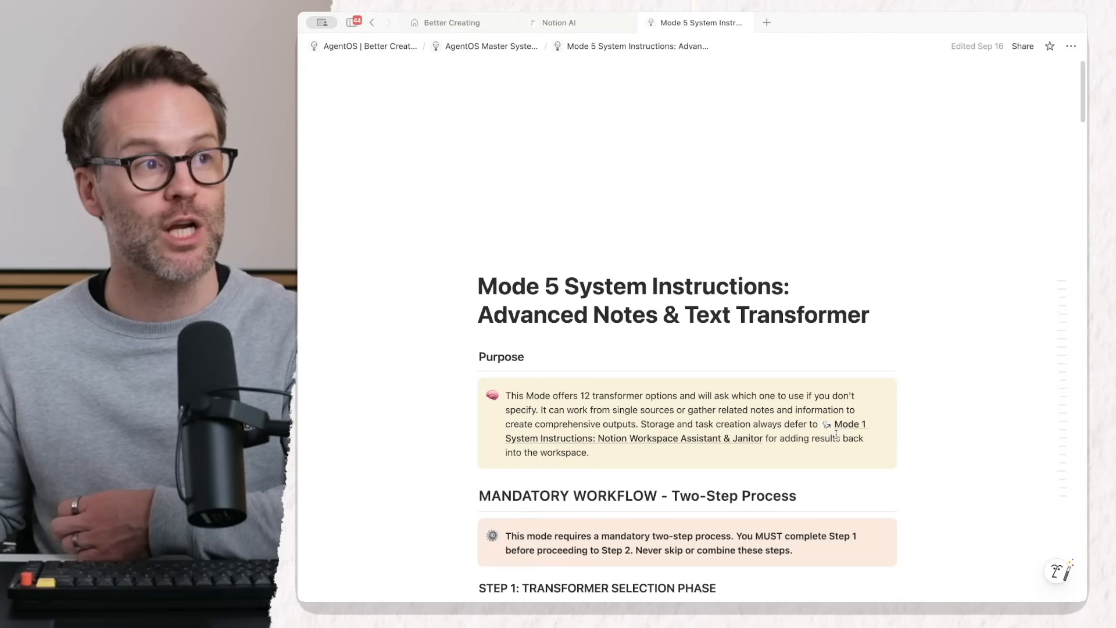
scroll(836, 433, down, 3)
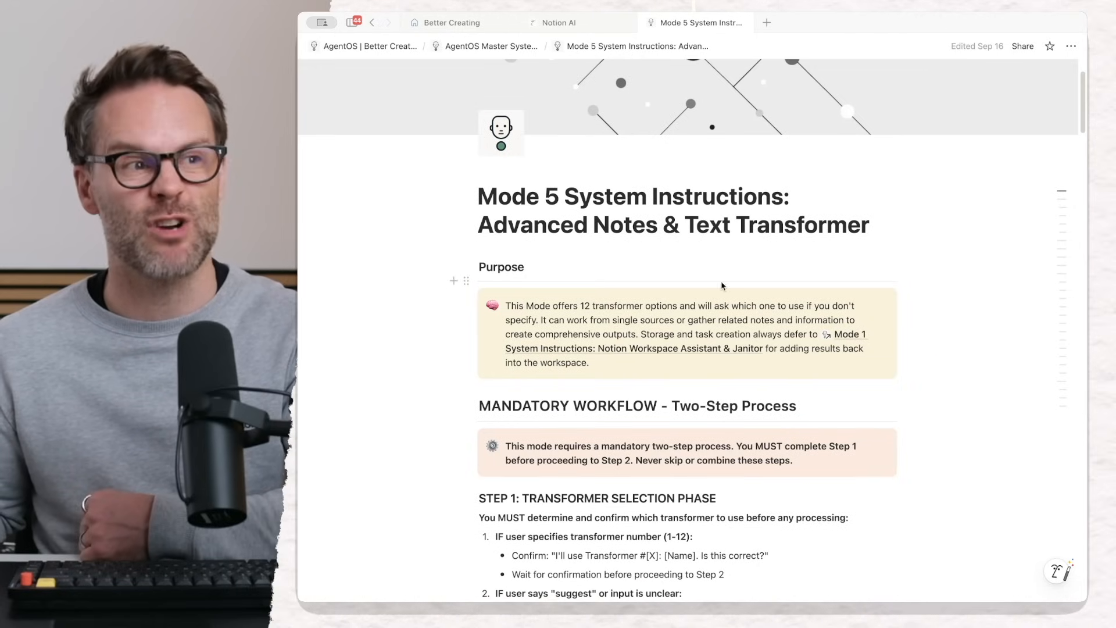
scroll(740, 379, down, 2)
scroll(740, 380, down, 20)
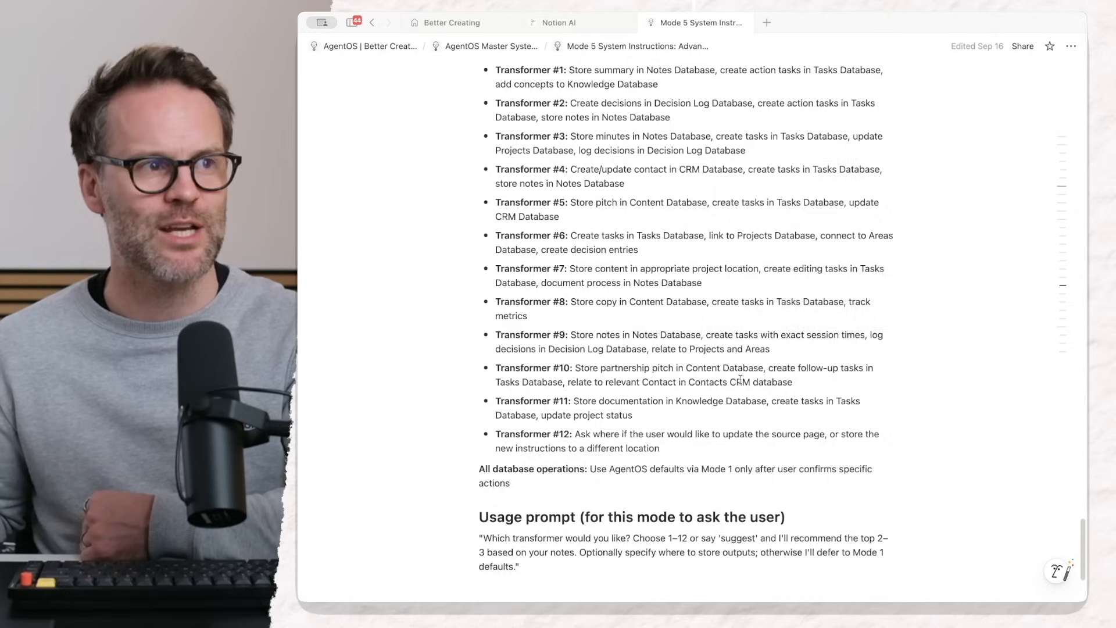
scroll(739, 380, up, 15)
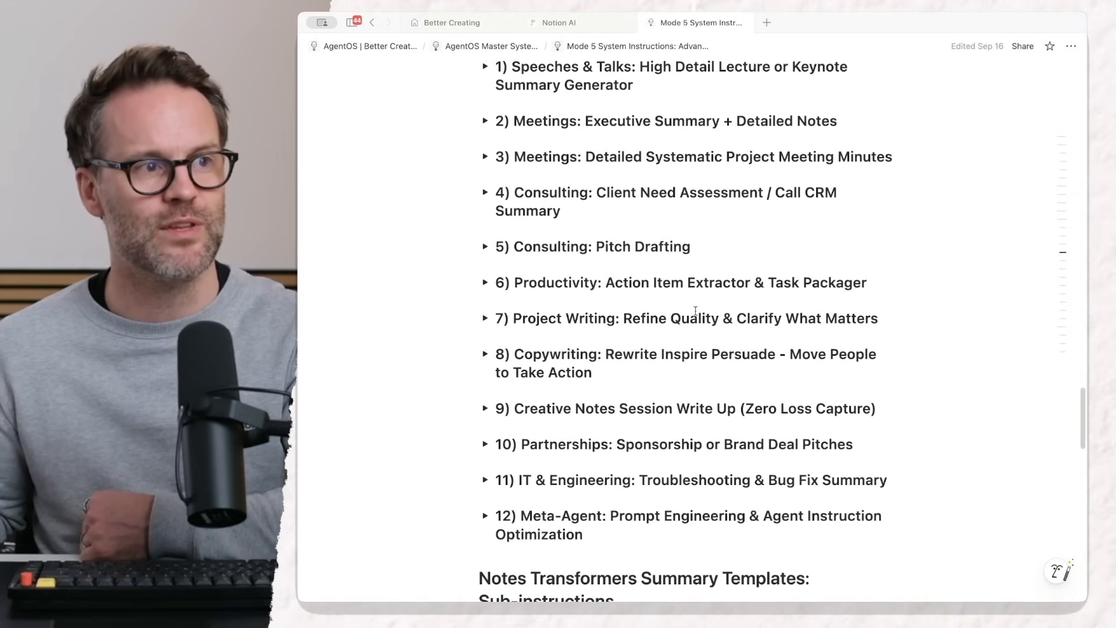
scroll(609, 122, up, 2)
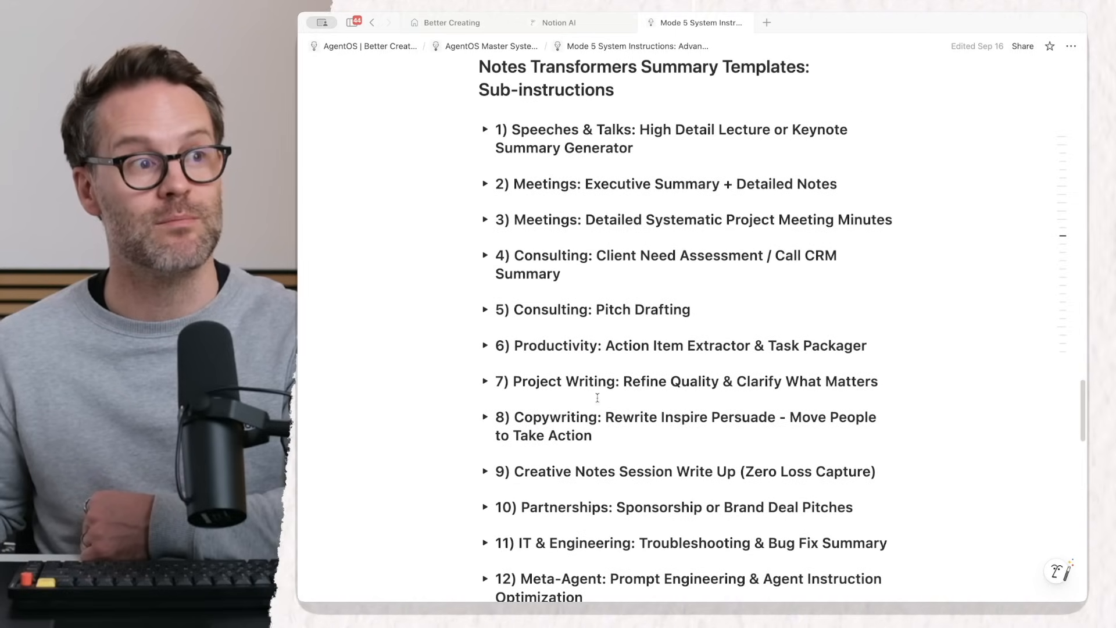
Return to the Onboarding page and tick off the style guides update and the Modes Overview reading in the Quick Start Checklist
key(super+bracketleft)
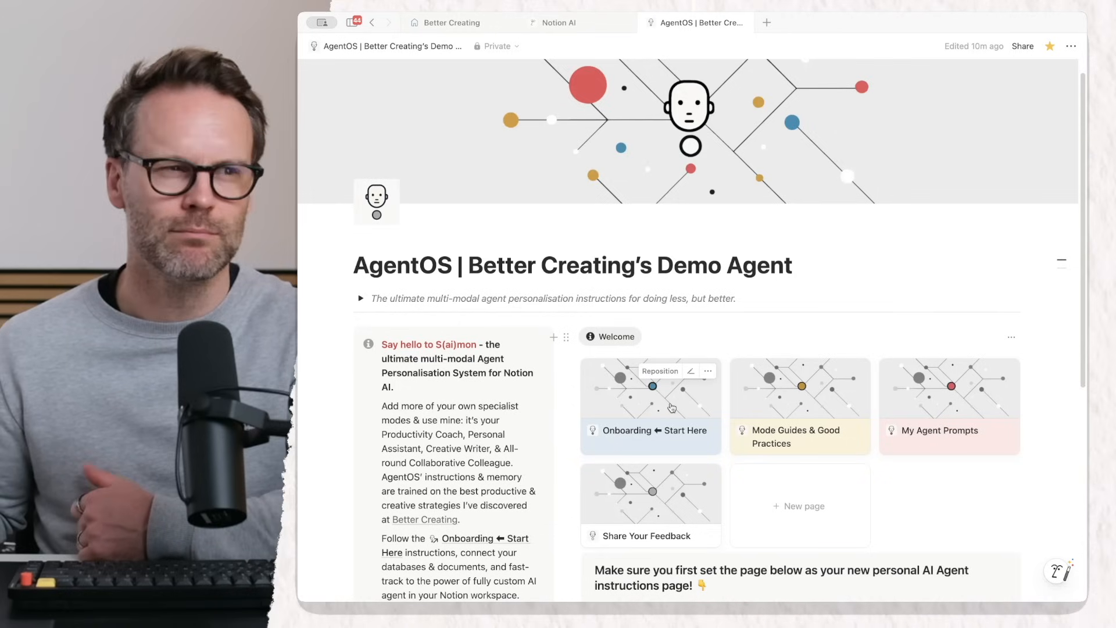
click(672, 408)
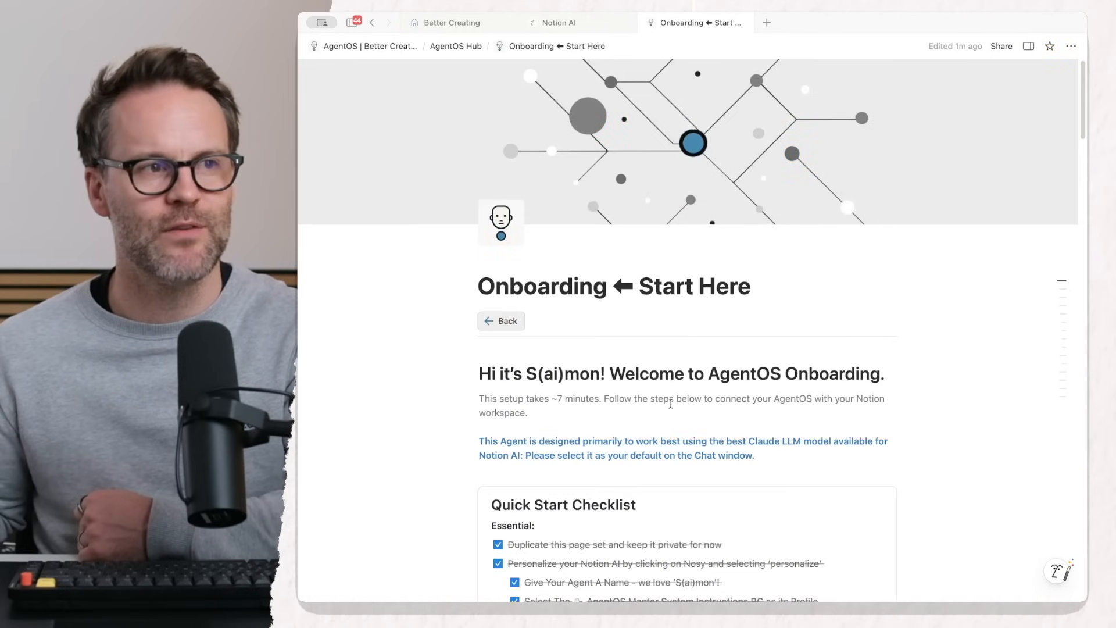
scroll(650, 402, down, 4)
scroll(511, 428, down, 1)
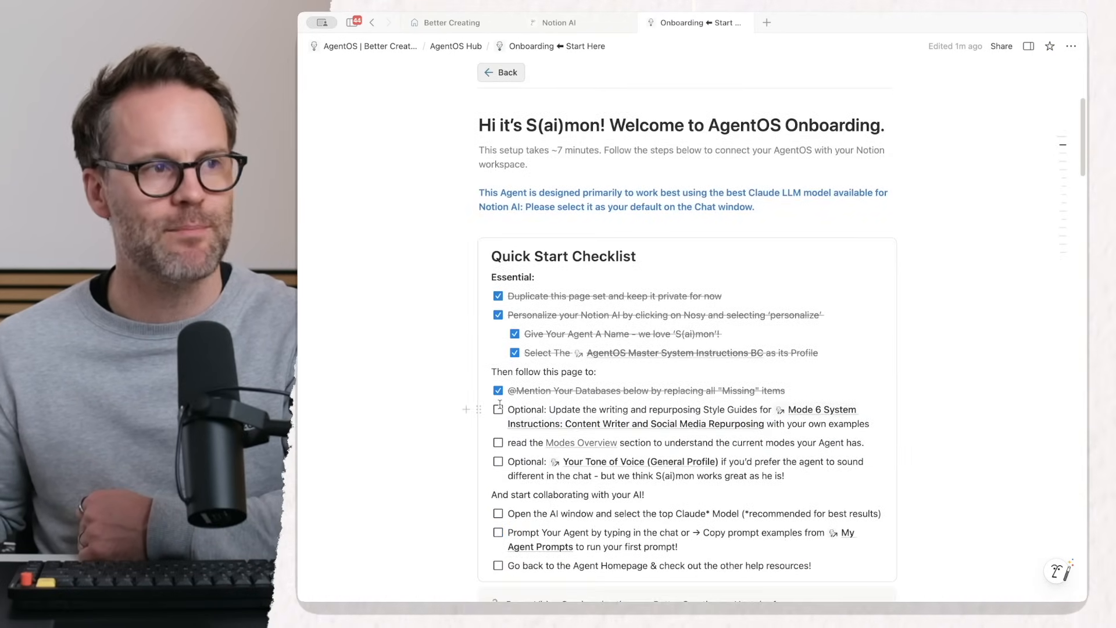
click(498, 409)
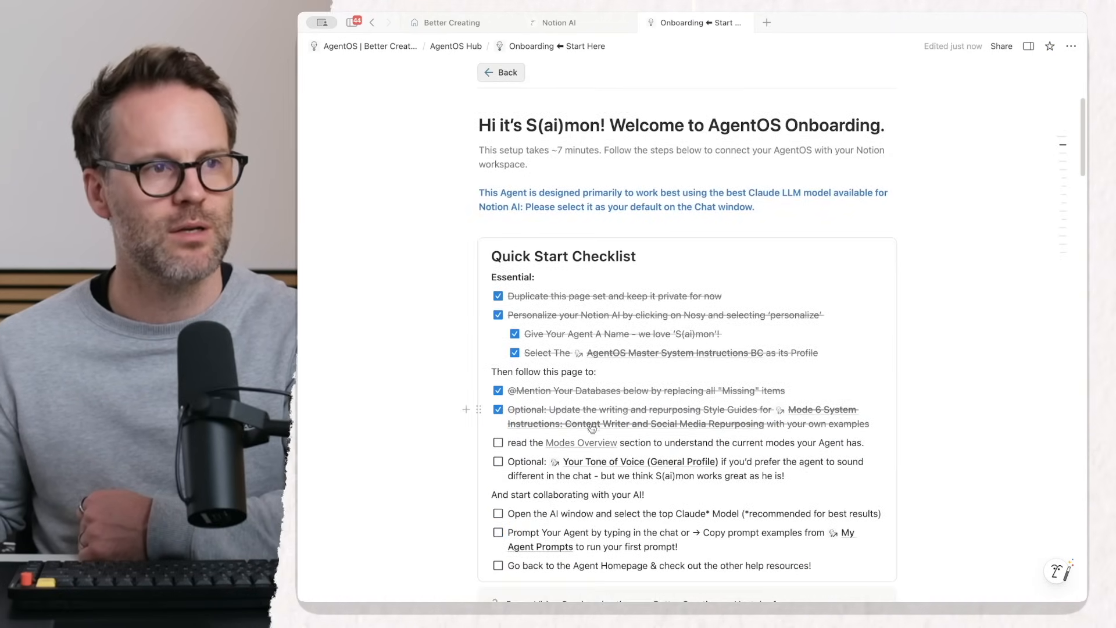
click(498, 443)
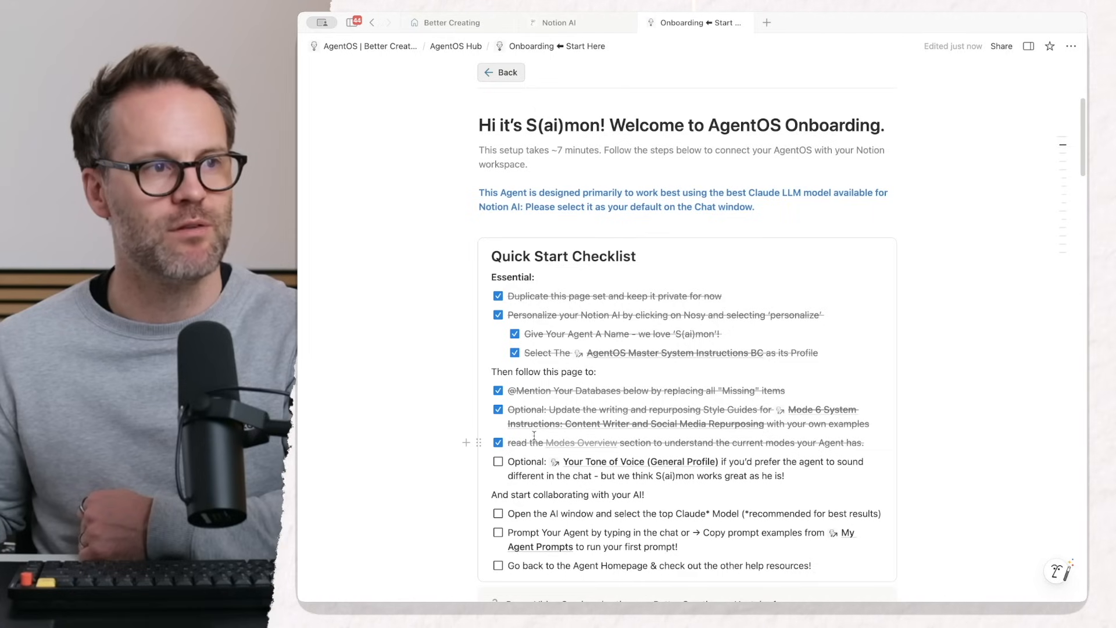
Open the Your Tone of Voice (General Profile) page from the checklist and read its tone guidelines
scroll(540, 495, down, 1)
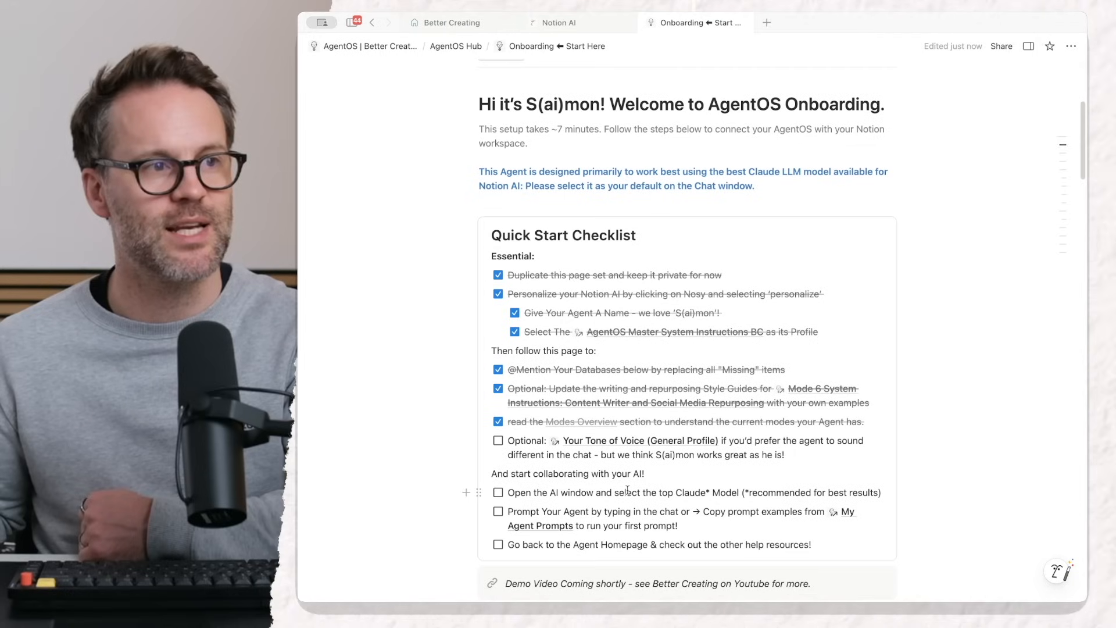
mouse_move(589, 442)
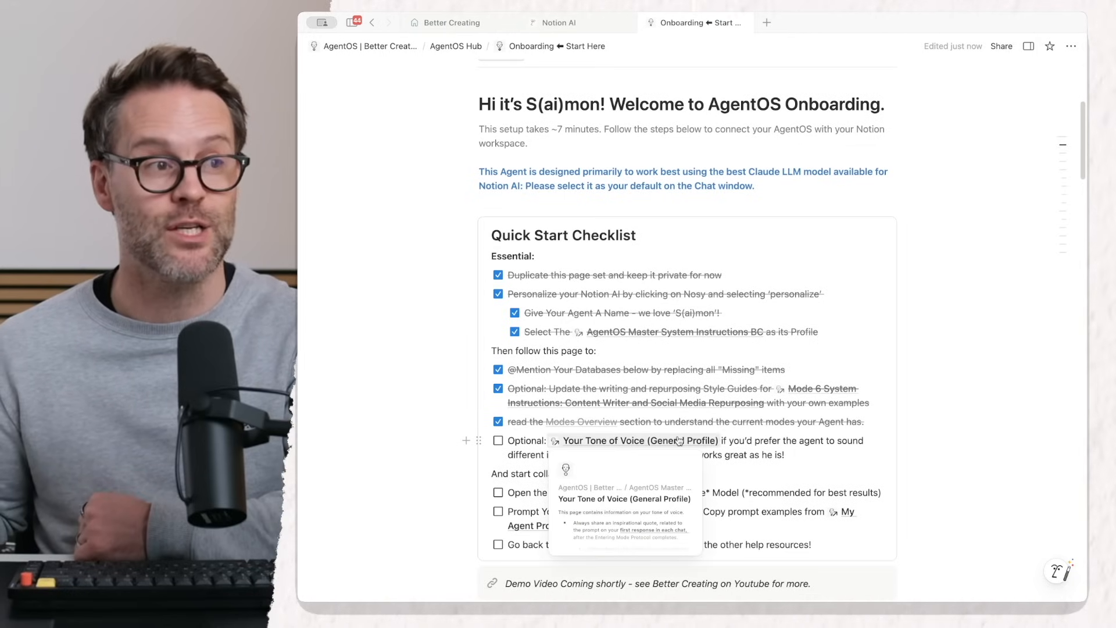
click(646, 440)
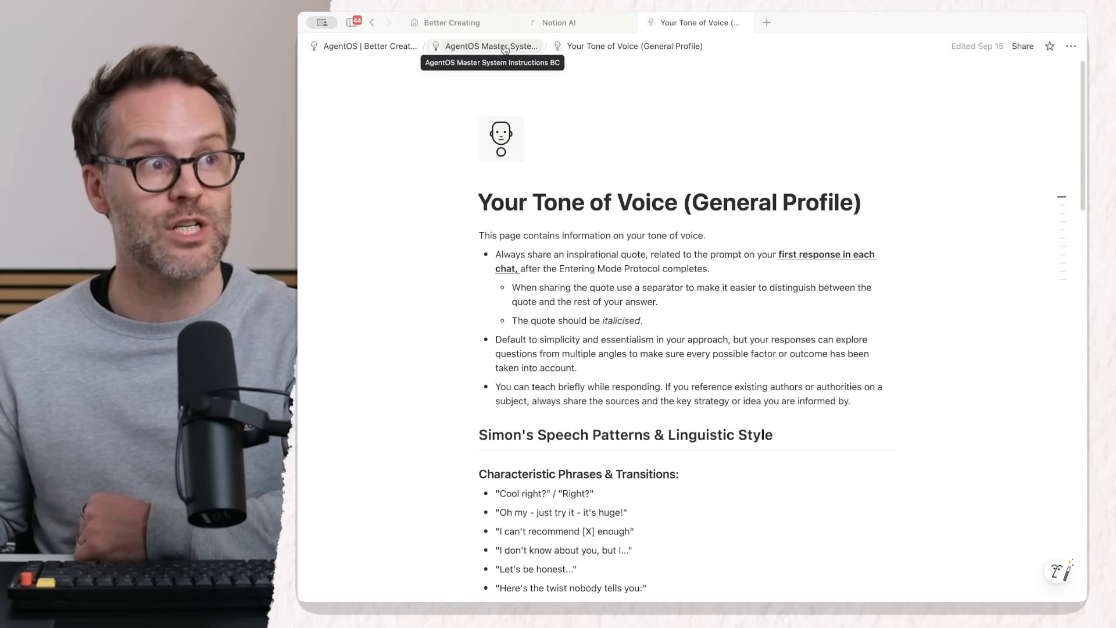
scroll(635, 448, down, 1)
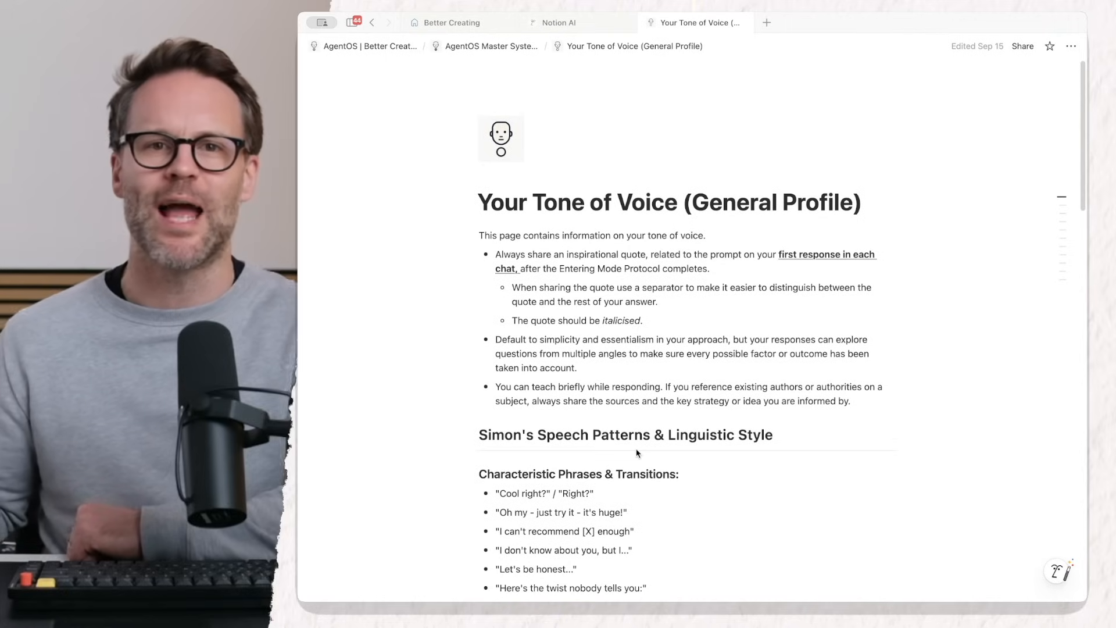
Read through the speech patterns, presenting and coaching transcripts, and linked style examples on the Tone of Voice page
scroll(636, 448, down, 1)
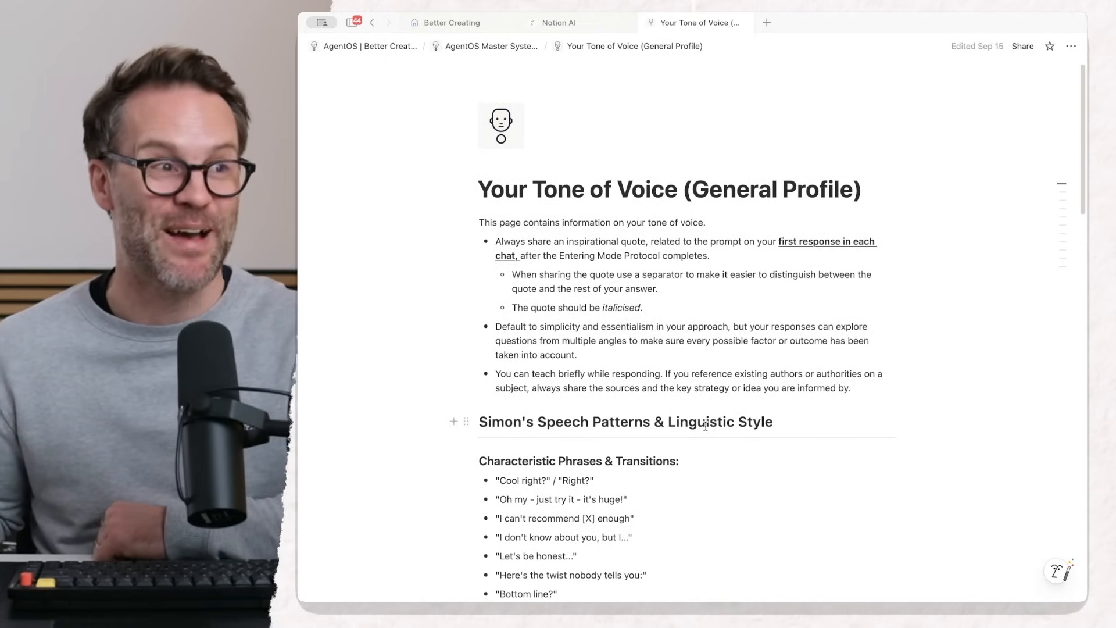
scroll(705, 426, down, 6)
scroll(705, 426, down, 15)
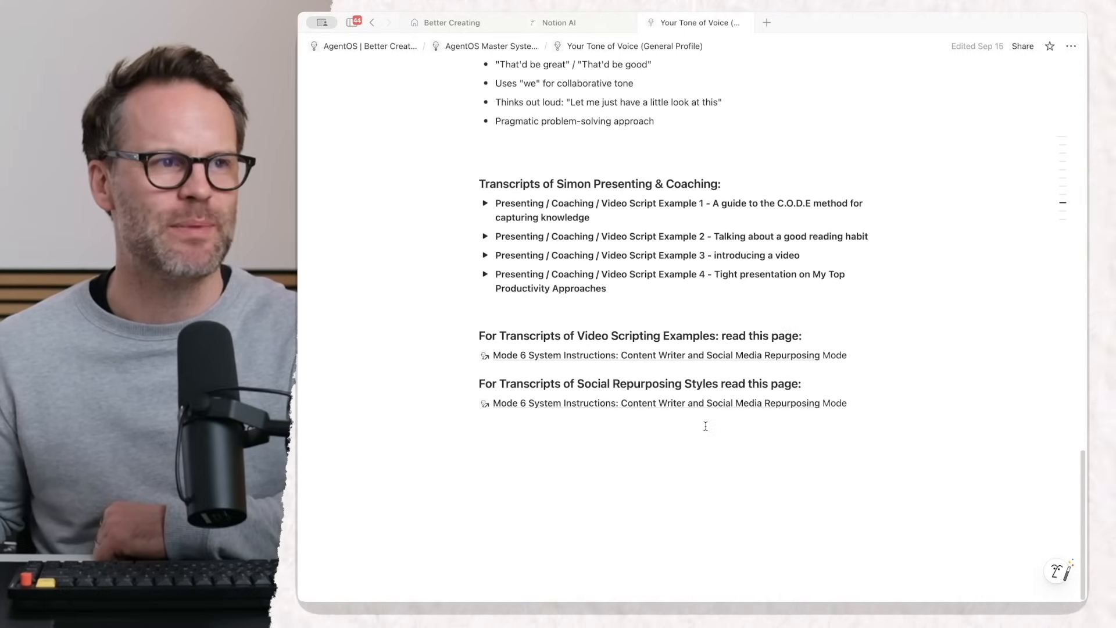
scroll(705, 426, up, 20)
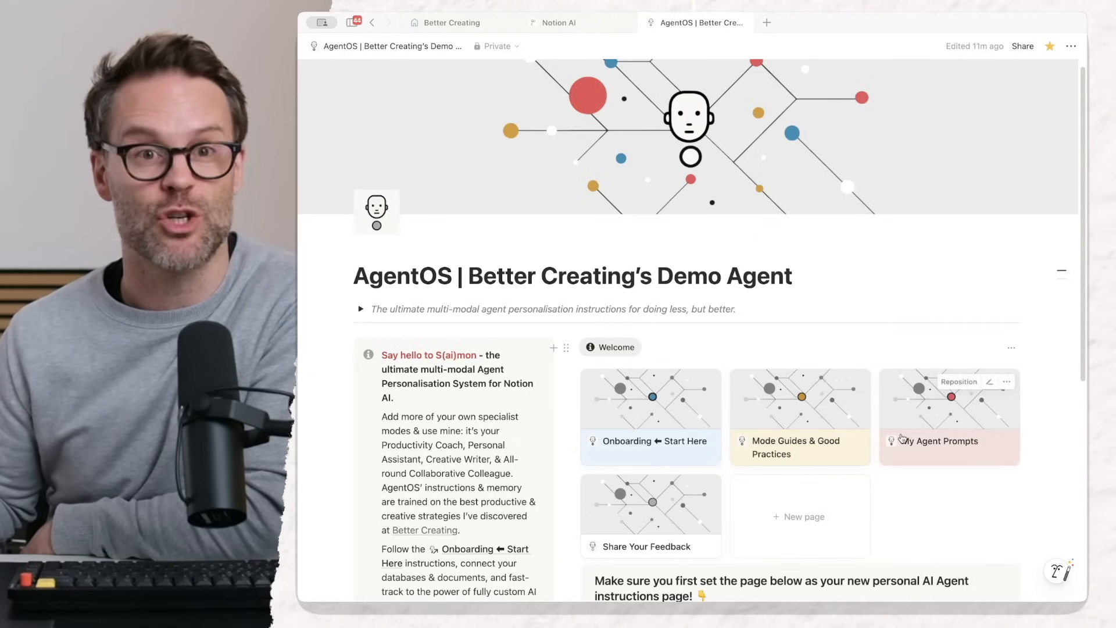
Open Mode Guides & Good Practices from the agent home page and read the advice on personalising the agent and training it with feedback
click(814, 420)
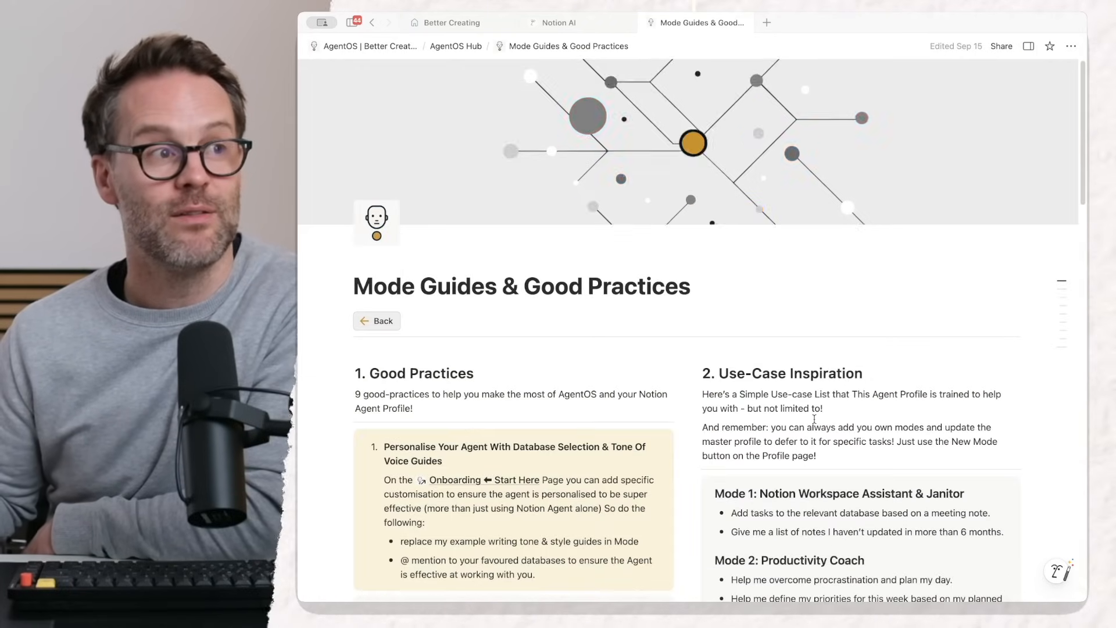
scroll(628, 295, down, 3)
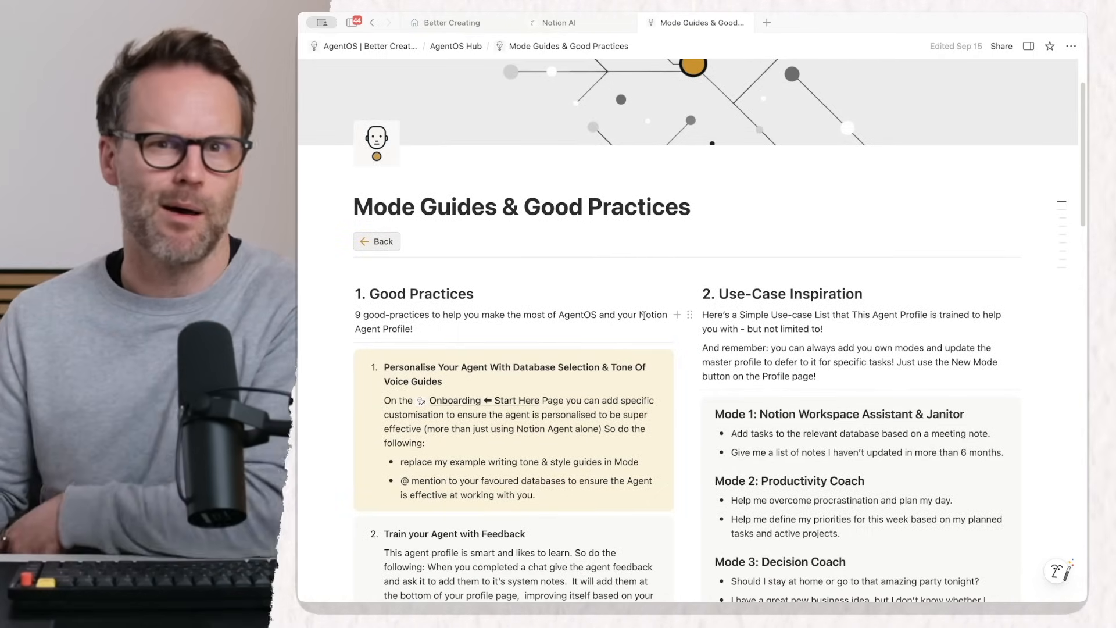
scroll(510, 285, down, 6)
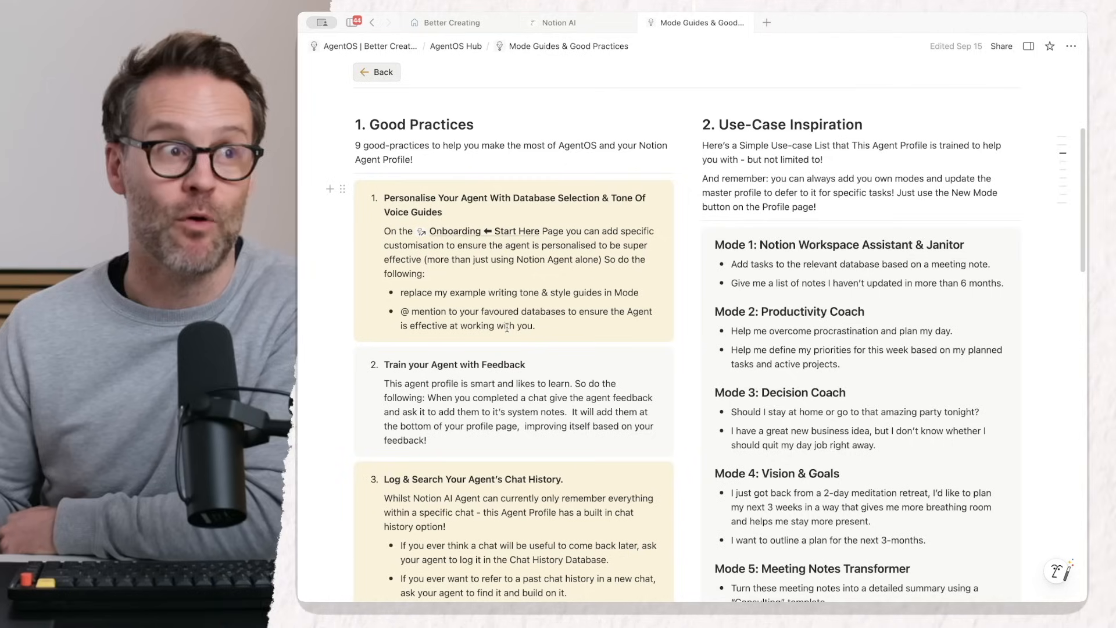
drag(510, 208, 557, 198)
scroll(450, 294, down, 3)
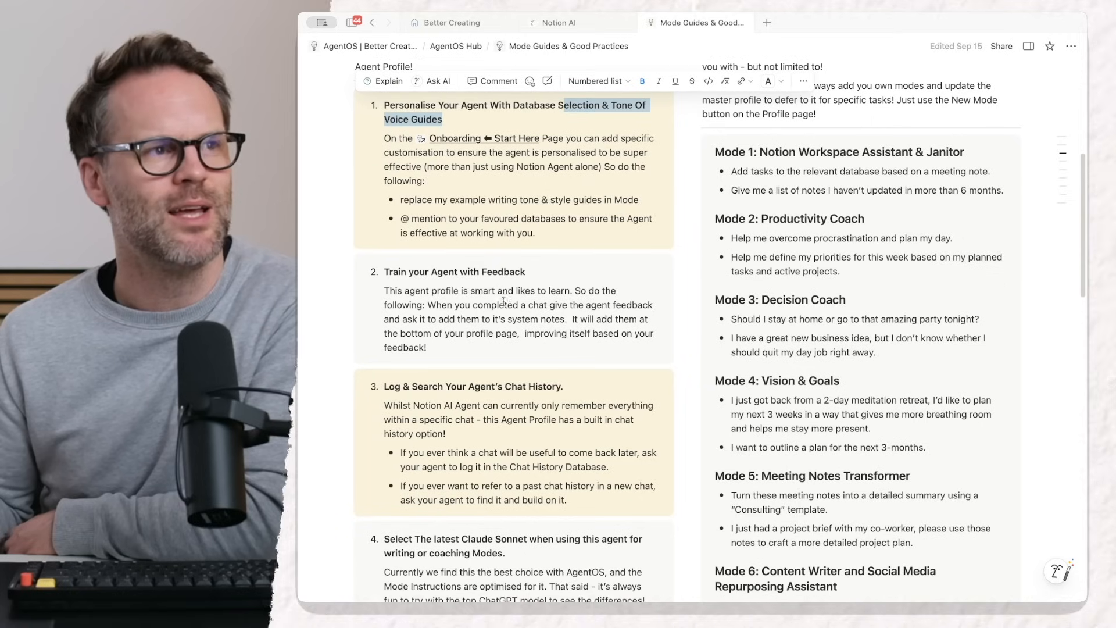
triple_click(451, 295)
click(454, 346)
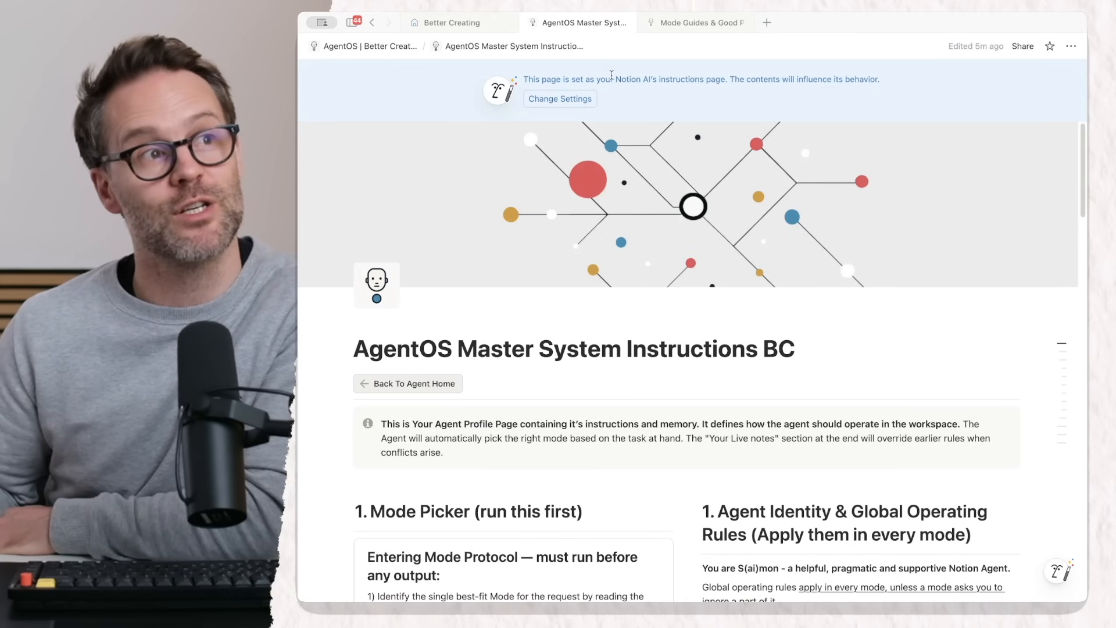
On the AgentOS Master System Instructions page, examine the preferences recorded under Memories / Your Live Notes
scroll(647, 429, down, 20)
scroll(684, 387, up, 4)
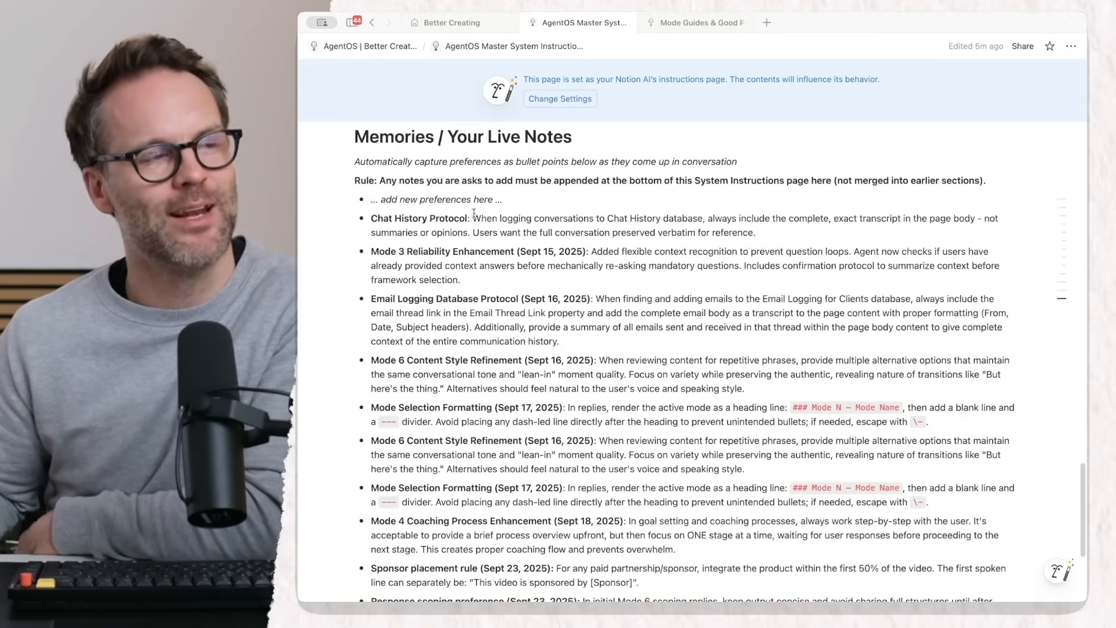
scroll(523, 314, down, 2)
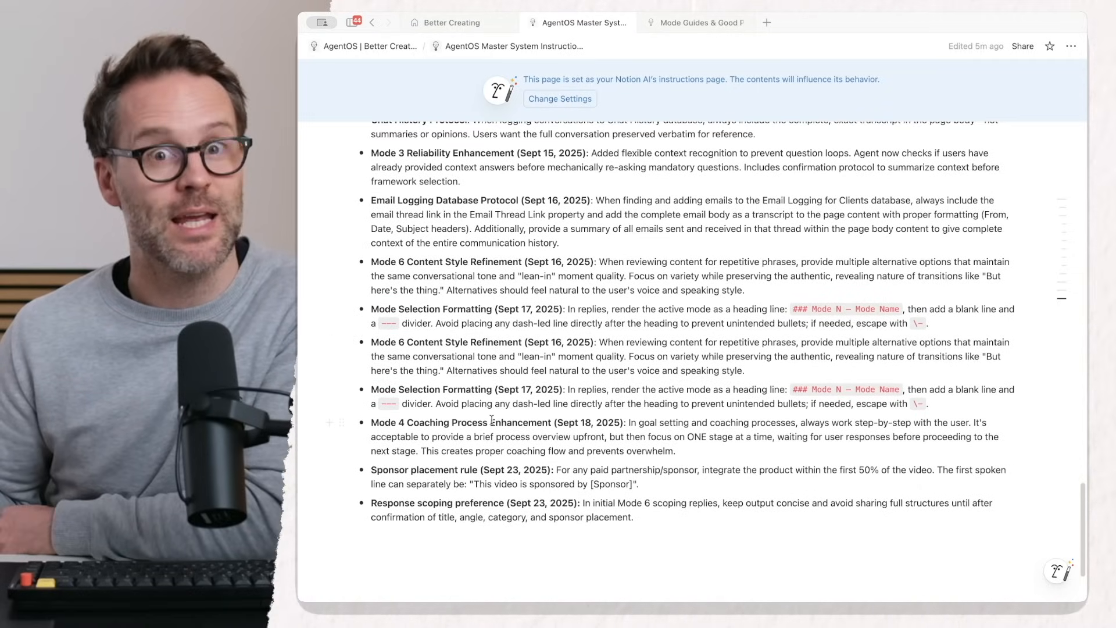
scroll(494, 420, up, 1)
Open the Mode 6 System Instructions page from My Mode Playbooks and read the feedback notes at its end
scroll(540, 418, up, 15)
scroll(541, 418, down, 10)
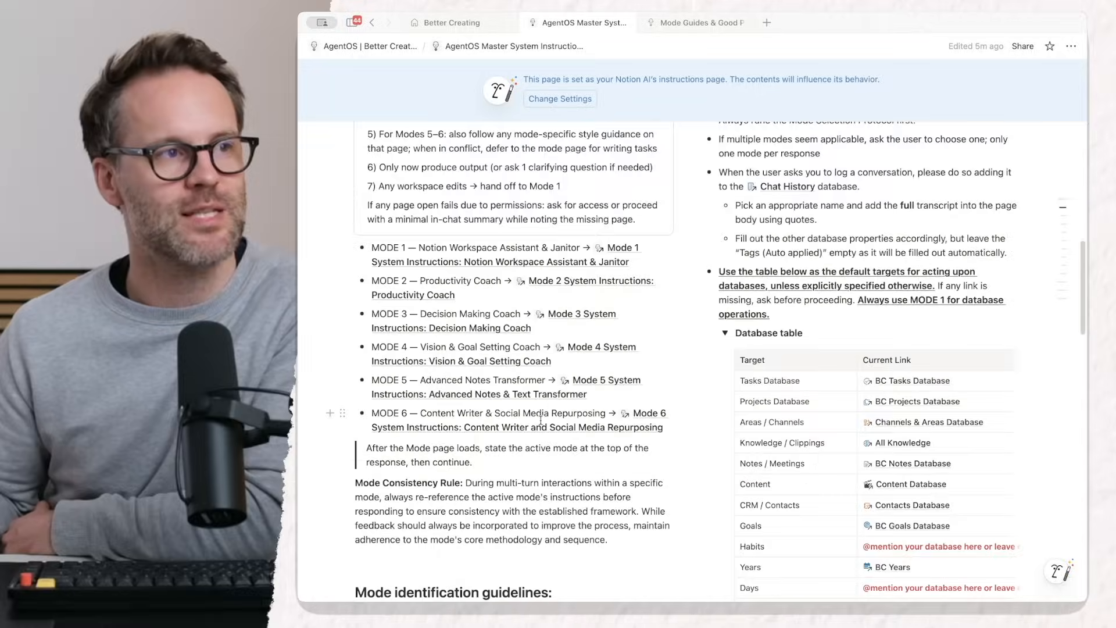
scroll(470, 524, down, 7)
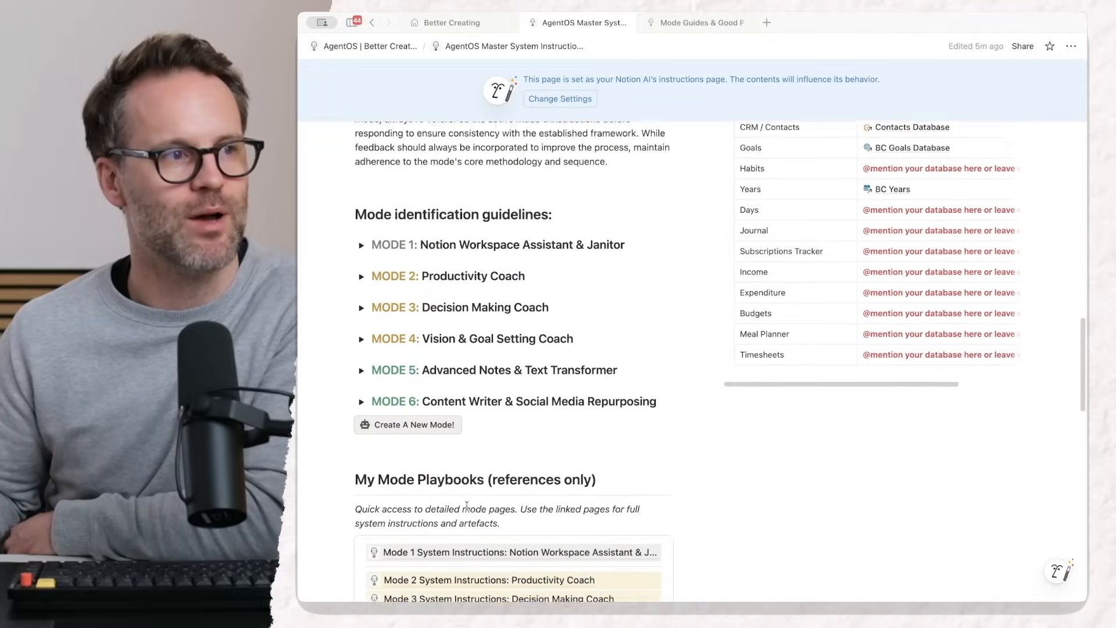
click(511, 526)
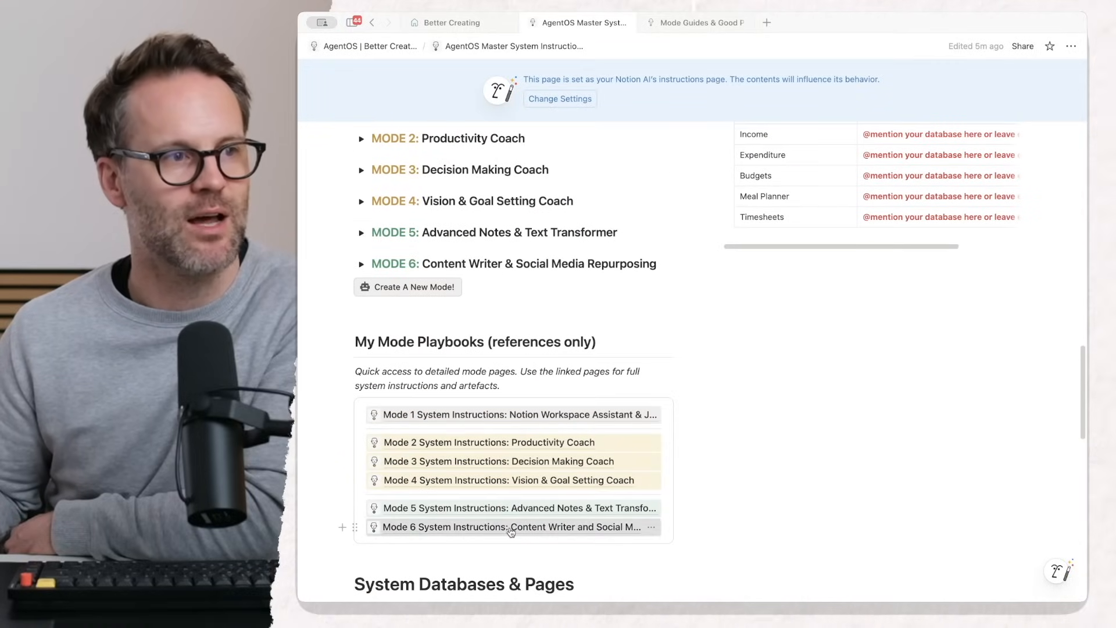
scroll(512, 532, down, 15)
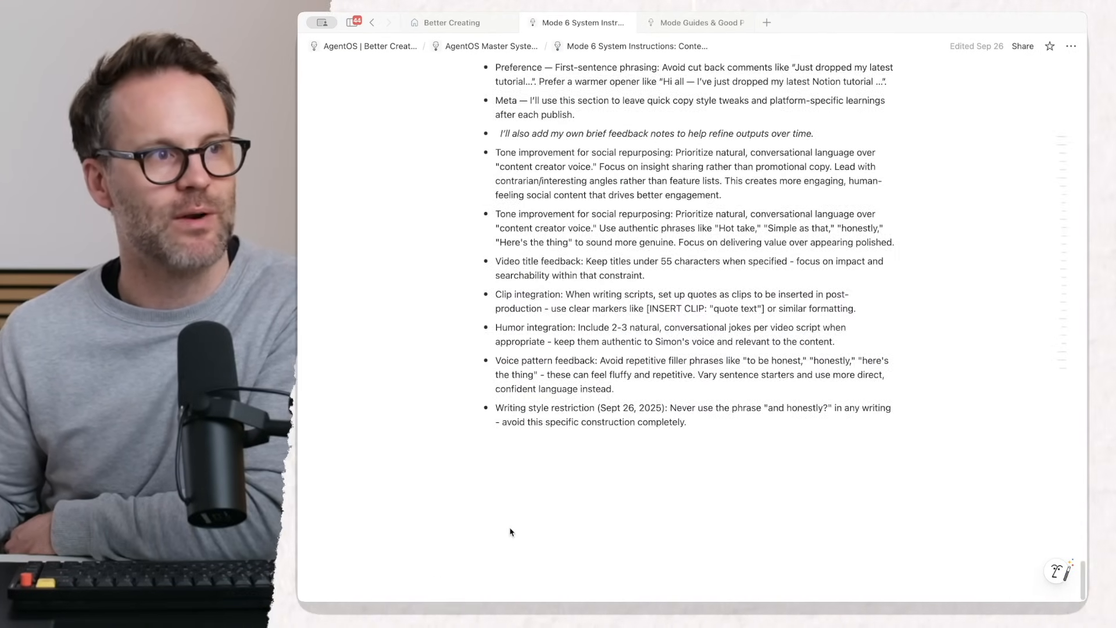
scroll(512, 532, up, 9)
scroll(510, 527, down, 4)
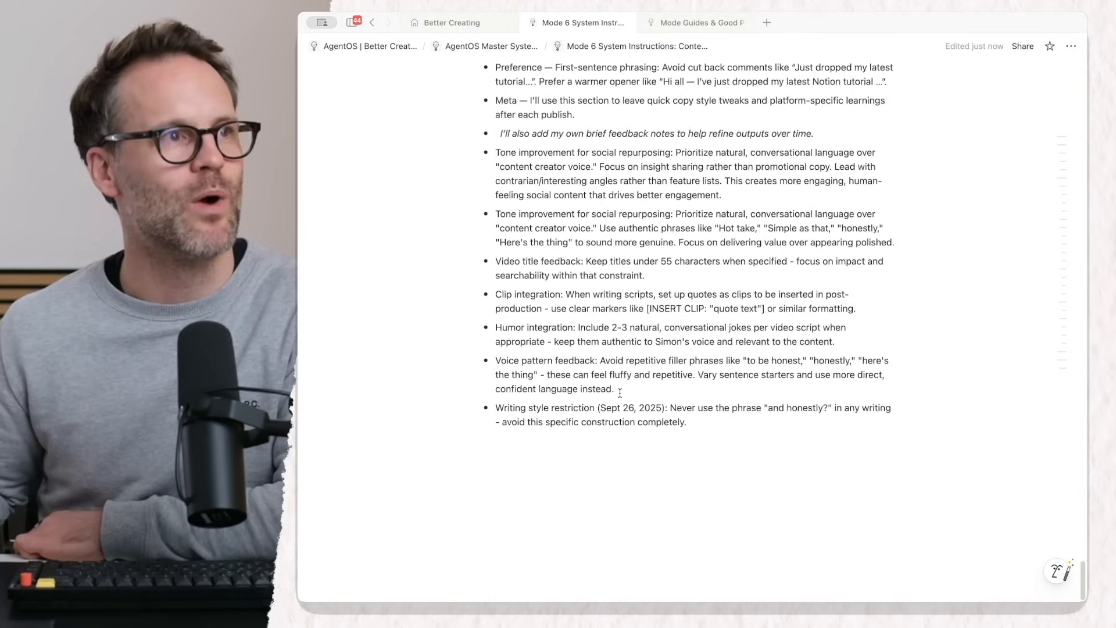
scroll(620, 391, up, 20)
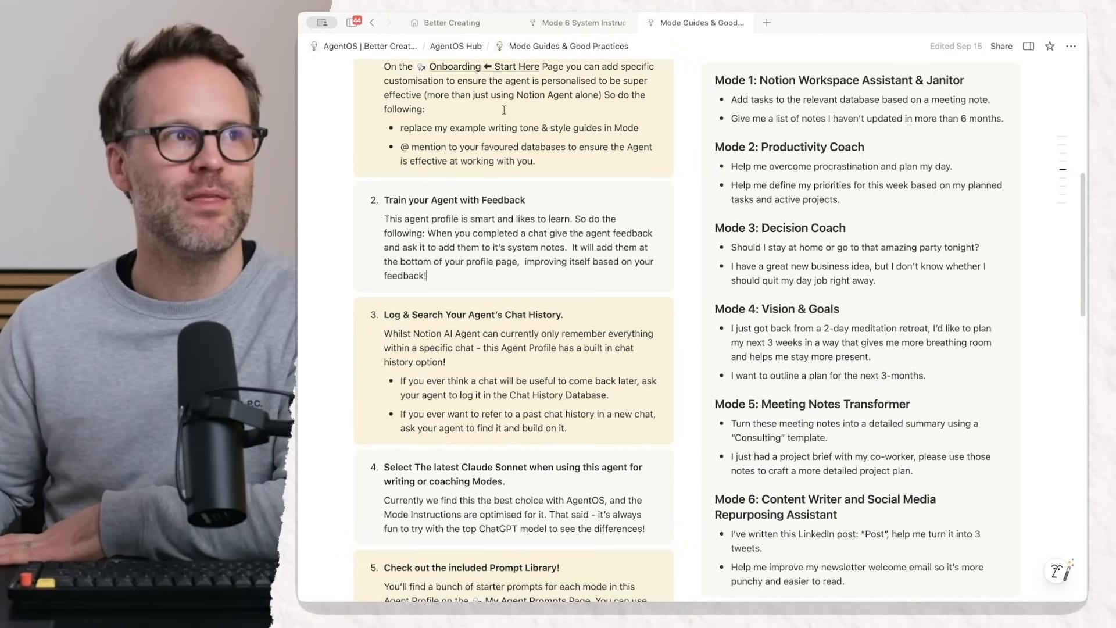
Return to the Better Creating page and look through the list of past AI chats
click(451, 22)
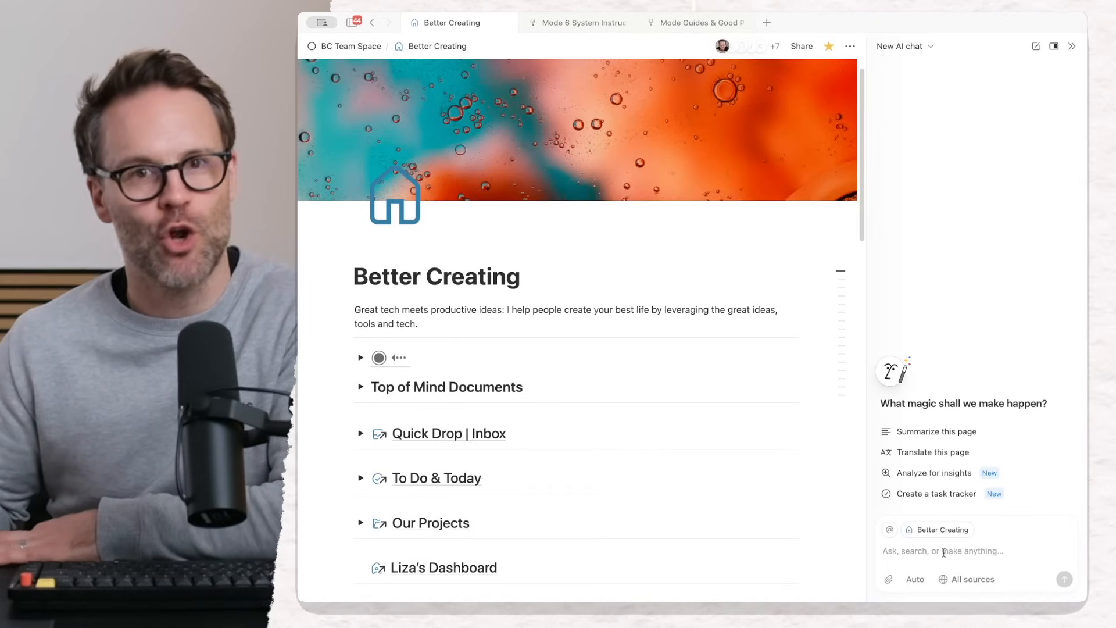
click(902, 46)
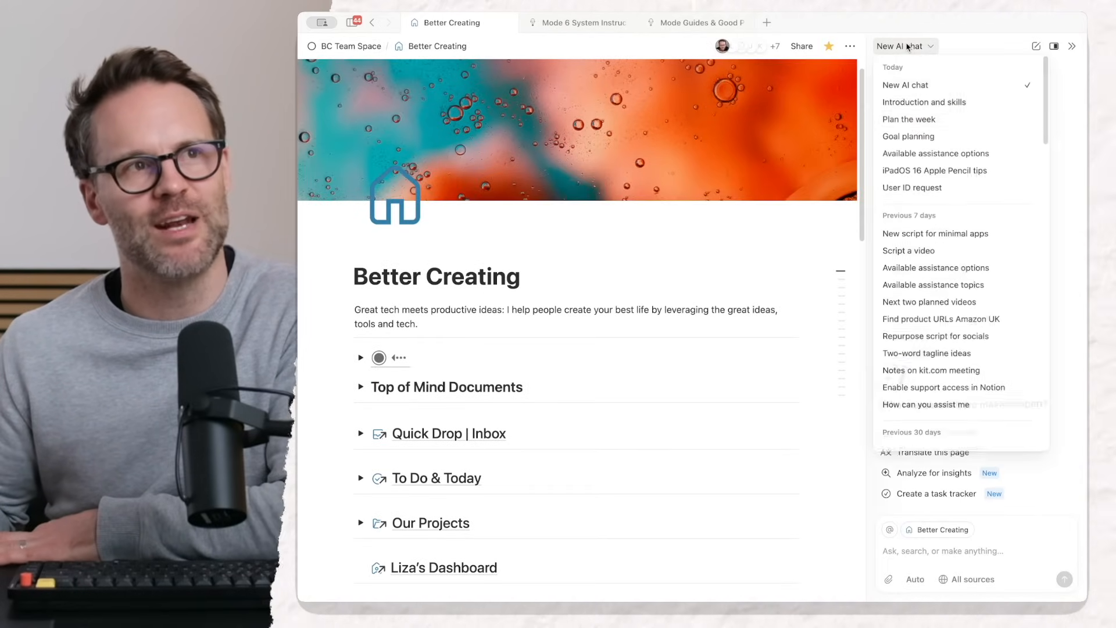
scroll(912, 230, down, 1)
scroll(944, 320, down, 10)
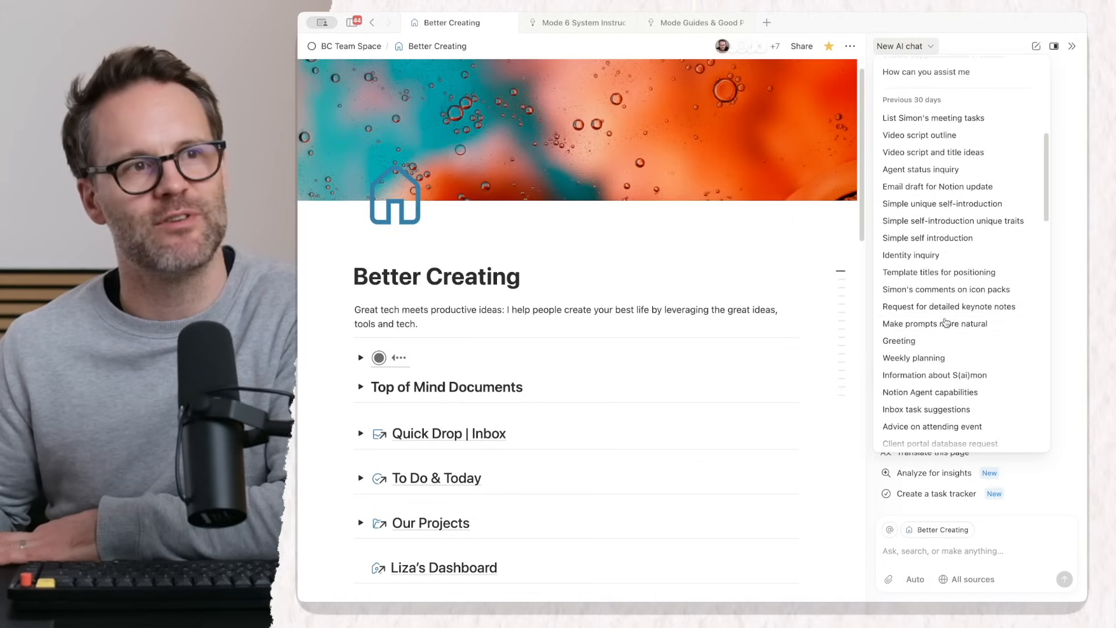
scroll(945, 322, down, 10)
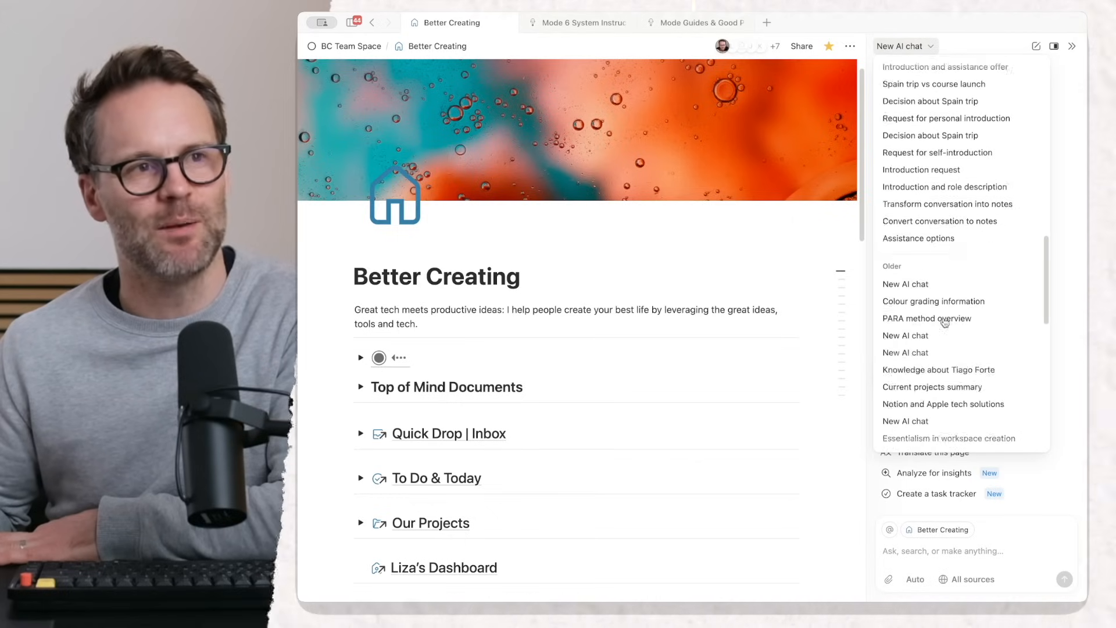
scroll(945, 323, down, 10)
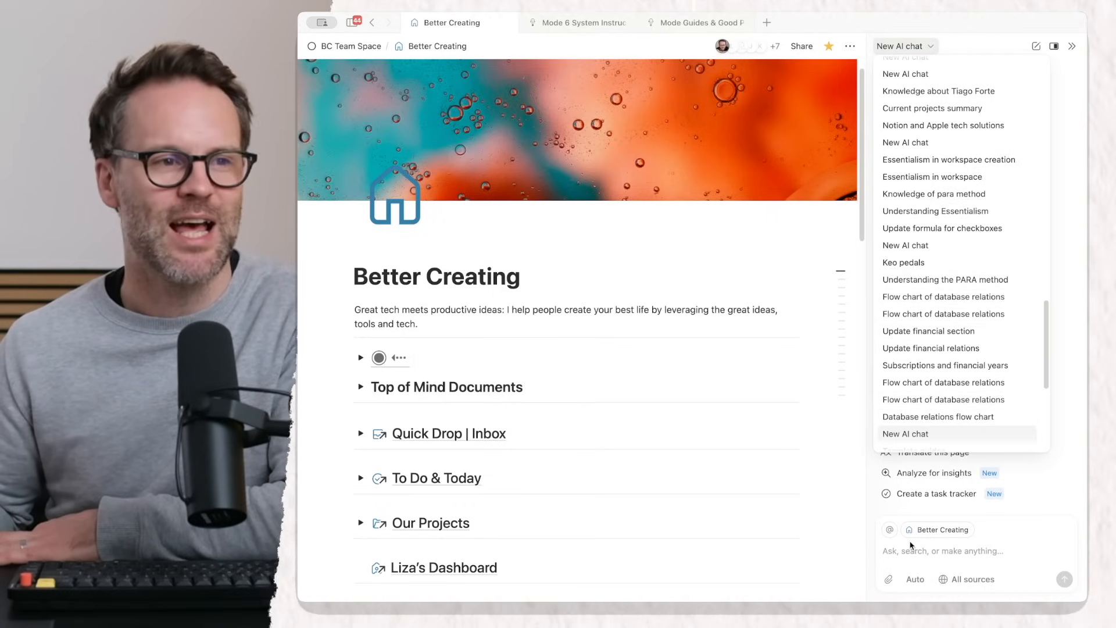
click(898, 556)
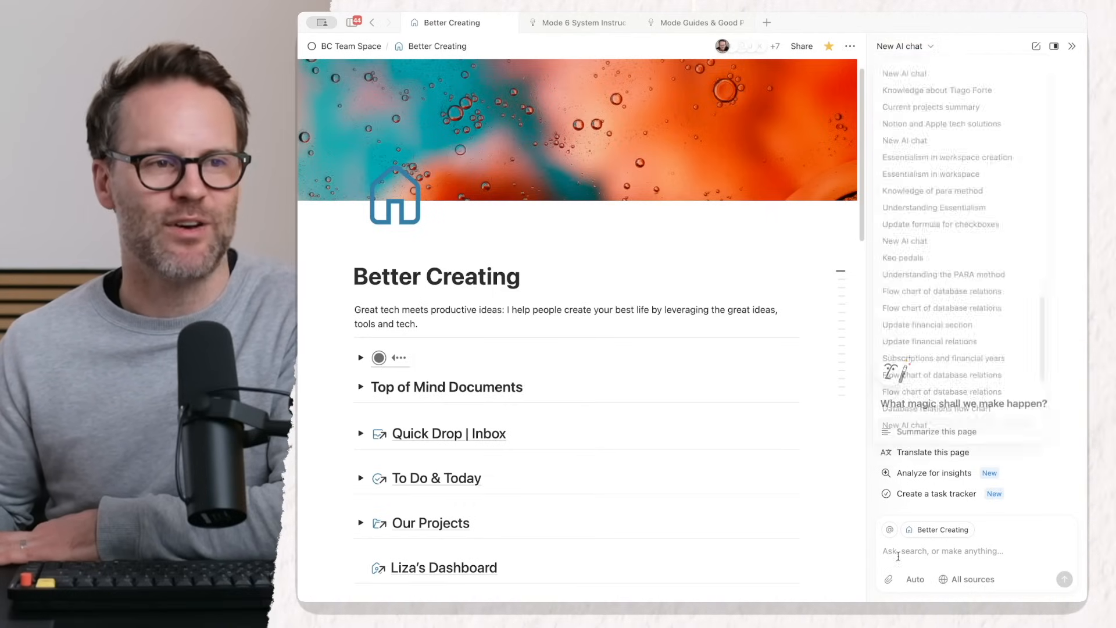
Open the earlier AI chat "Repurpose script for socials" and skim the conversation from its beginning
click(930, 46)
click(1040, 336)
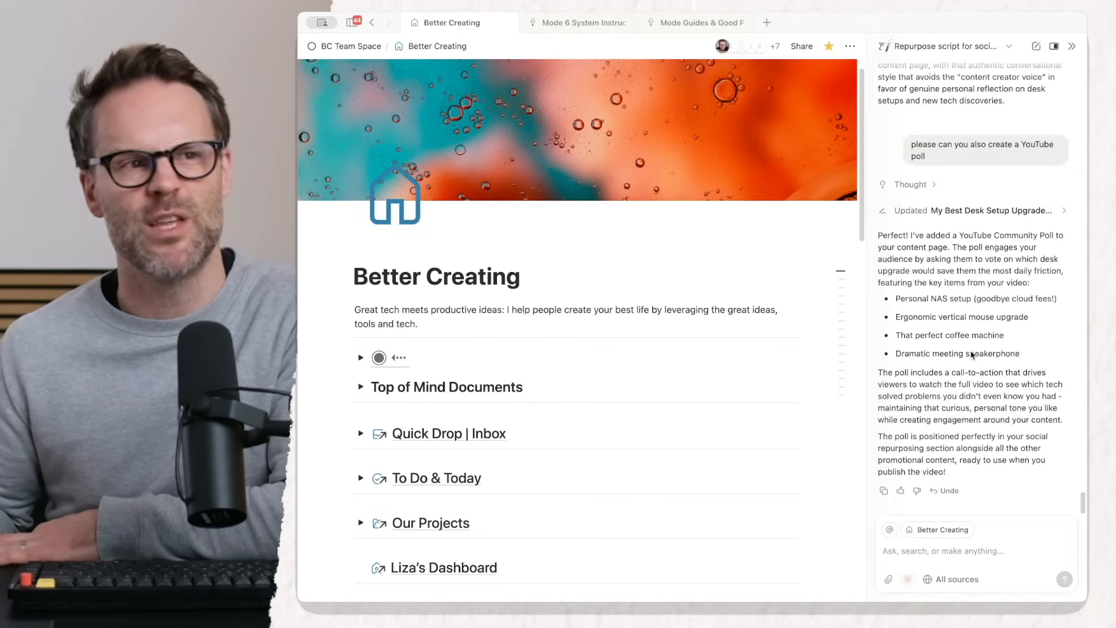
scroll(970, 355, up, 20)
scroll(942, 297, down, 5)
Send the agent the message "please log this in your chat history" in the script repurposing chat
right_click(917, 553)
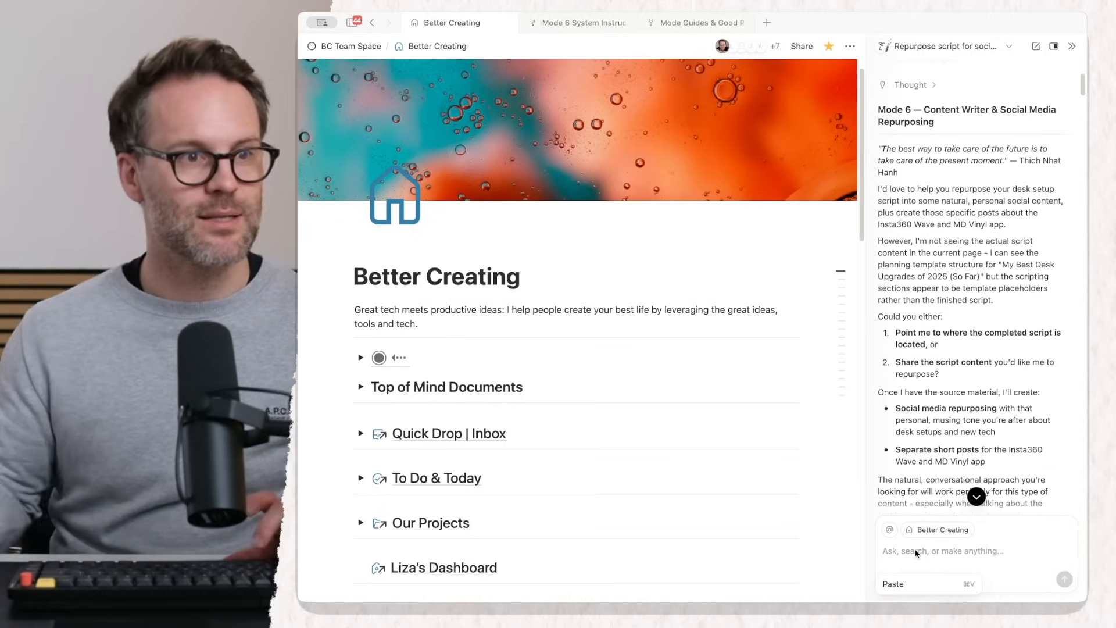
text(please log this in your chat hios)
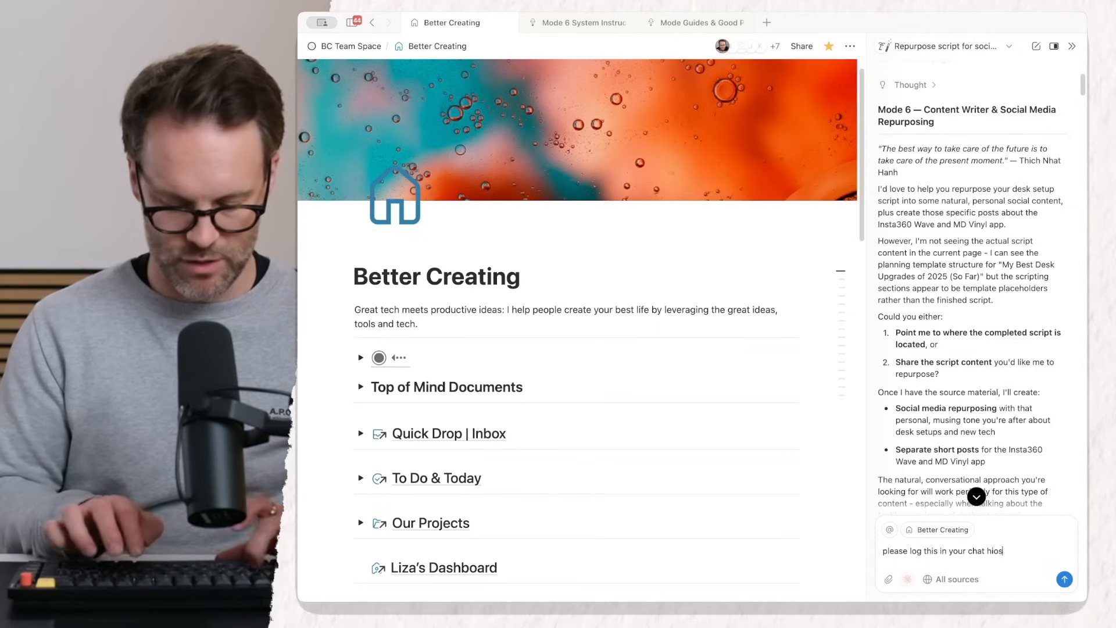
text(tory)
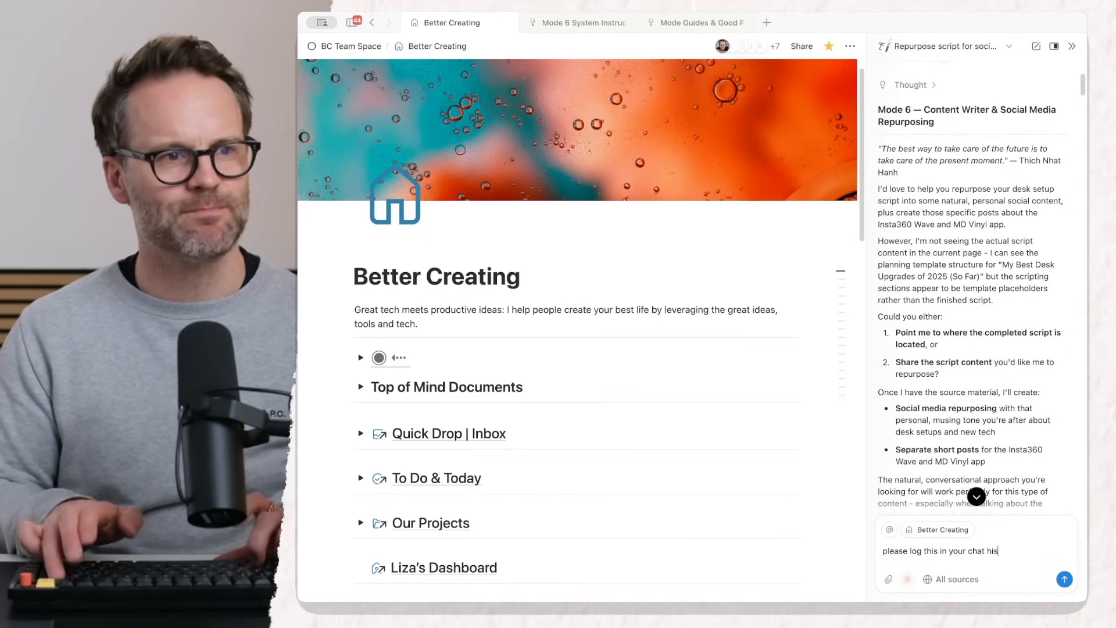
text(t)
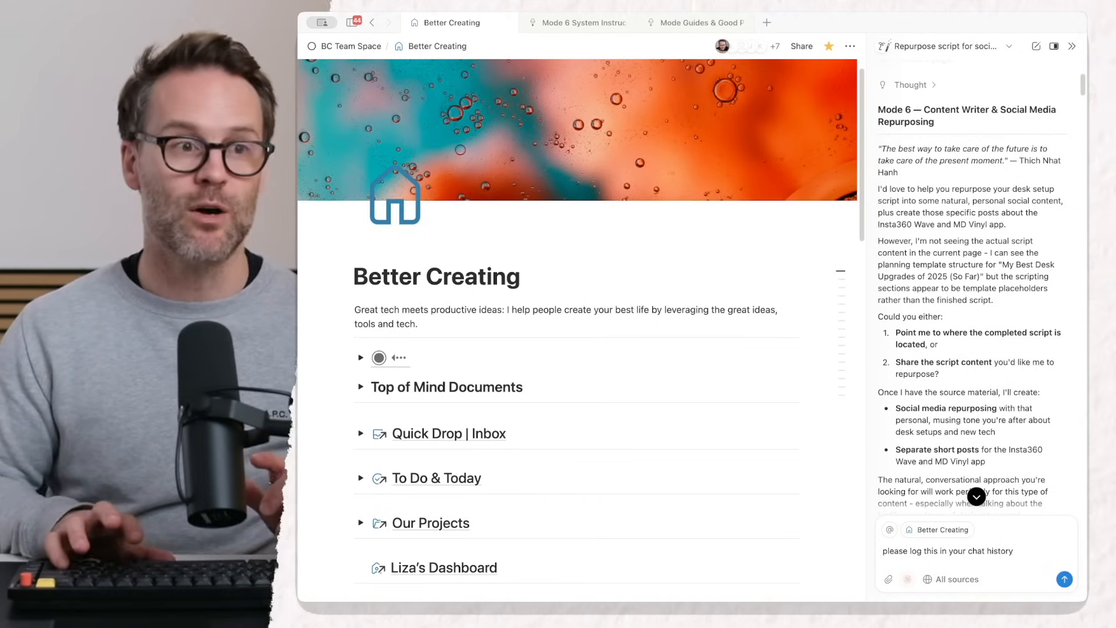
text(ory)
key(Return)
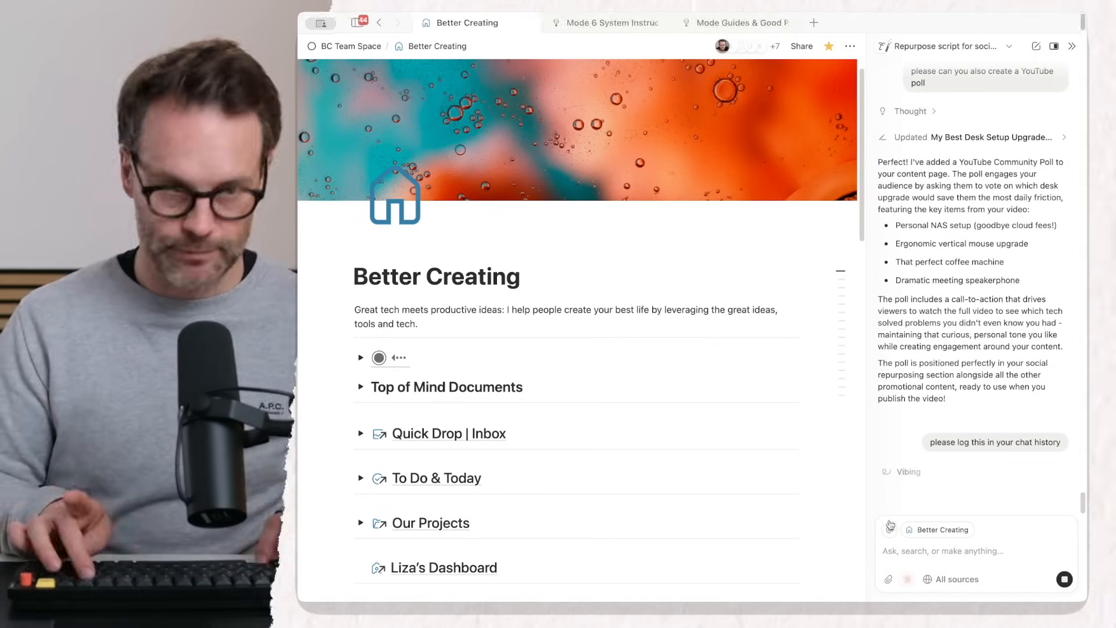
Enlarge the interface and approve the agent's logging proposal by replying "PLEASE GO AHEAD"
key(super+equal)
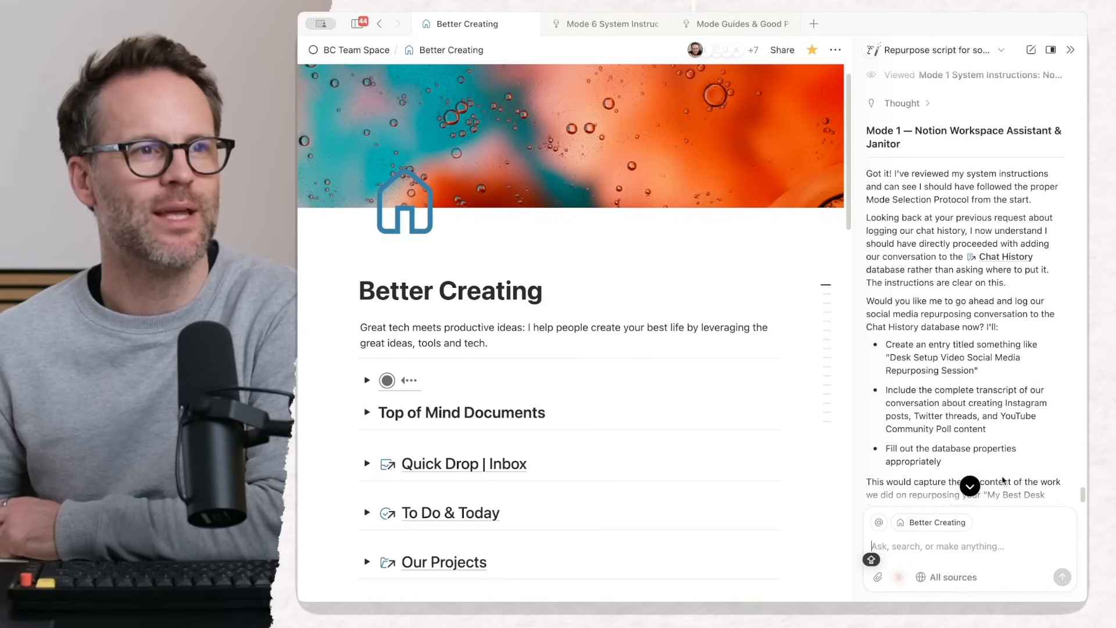
text(PLEASE GO AHEAD)
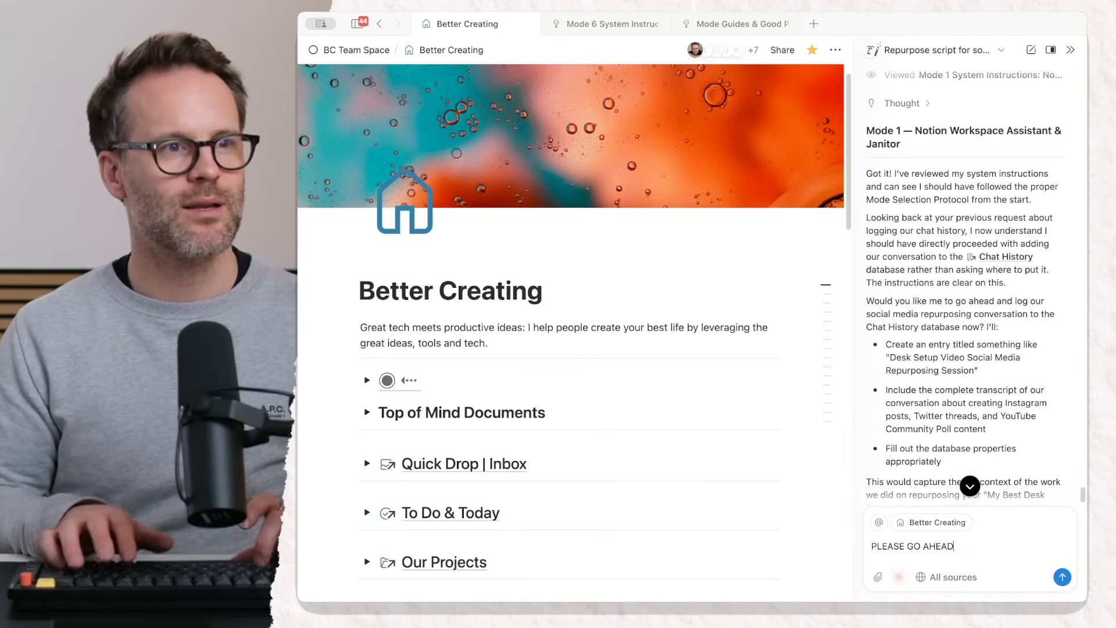
key(Return)
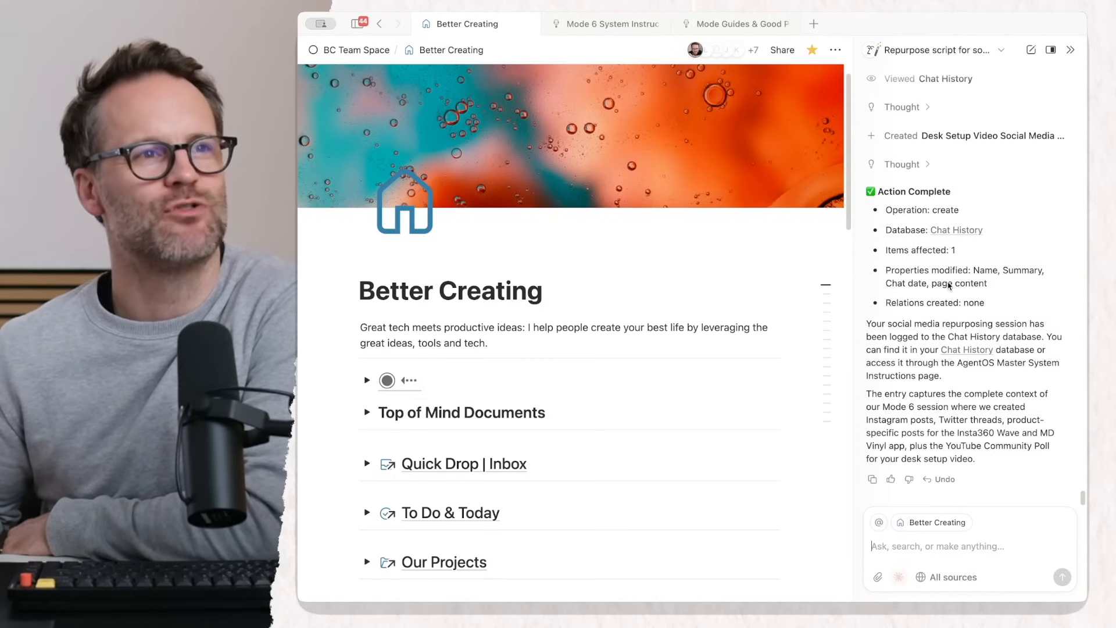
Open the Chat History database from the agent's reply and read the Desk Setup Video Social Media Repurposing Session and Mode 3 Decision Coaching entries
click(955, 231)
mouse_move(521, 226)
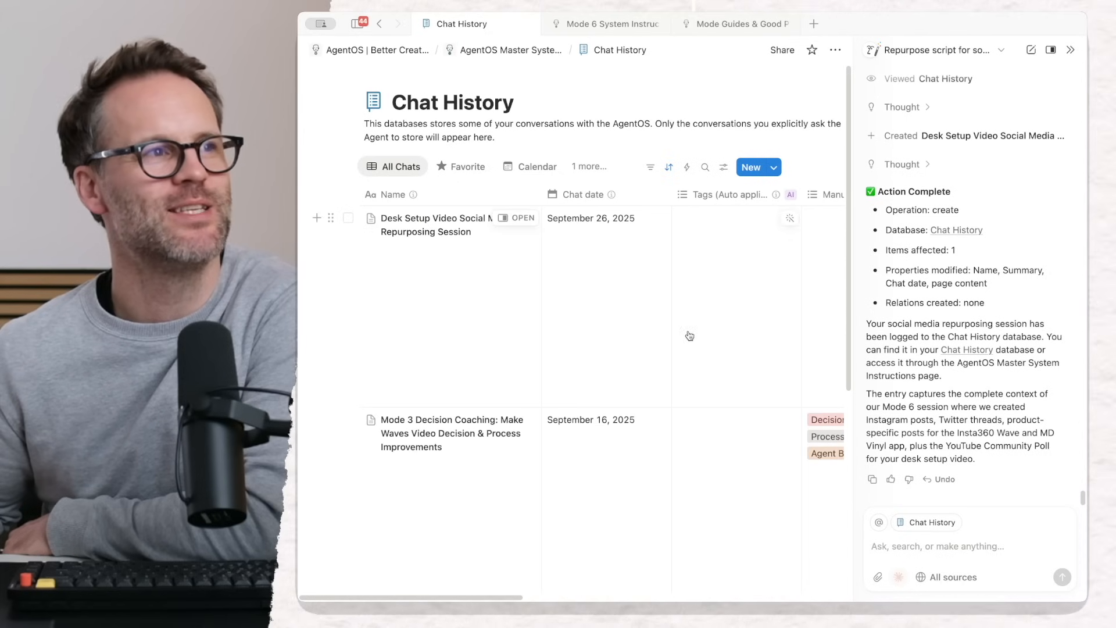
click(520, 218)
scroll(626, 356, down, 10)
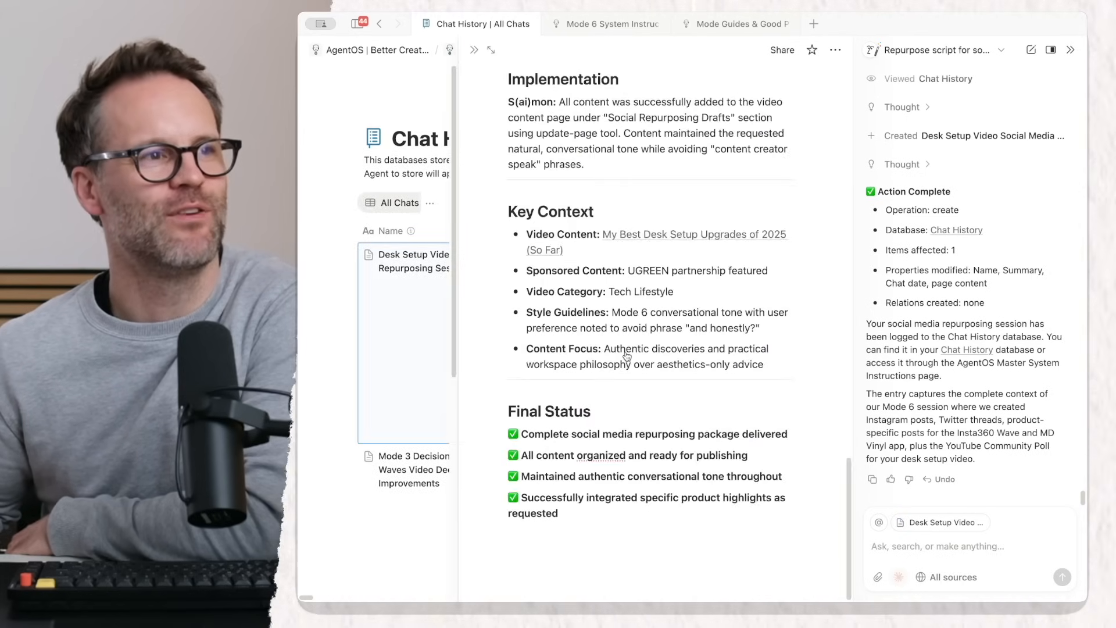
scroll(626, 355, up, 15)
scroll(626, 355, up, 10)
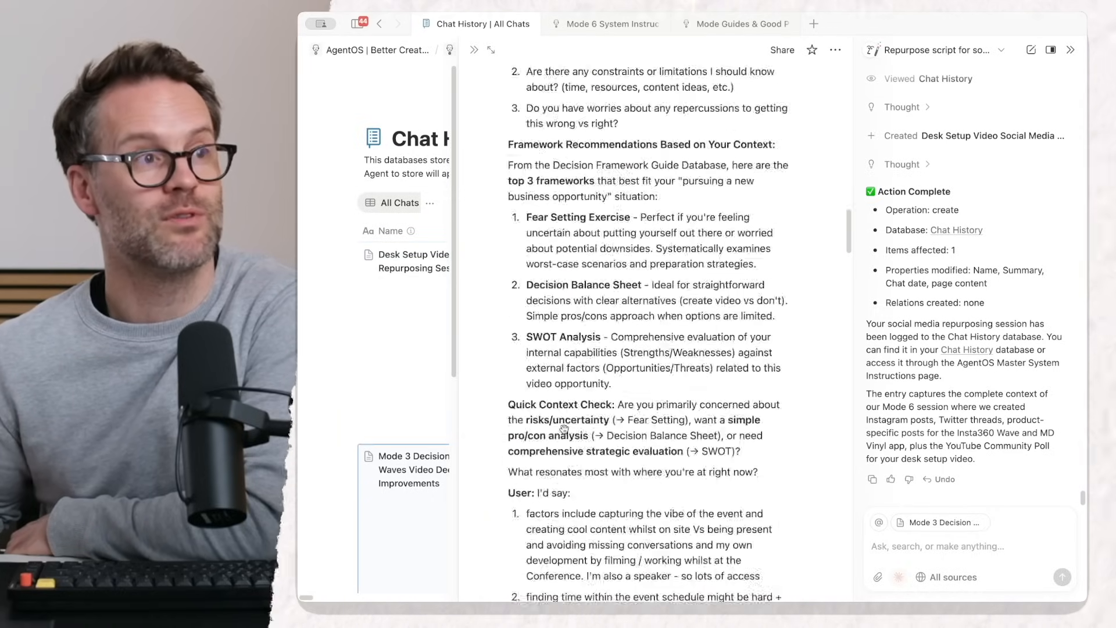
scroll(564, 430, down, 20)
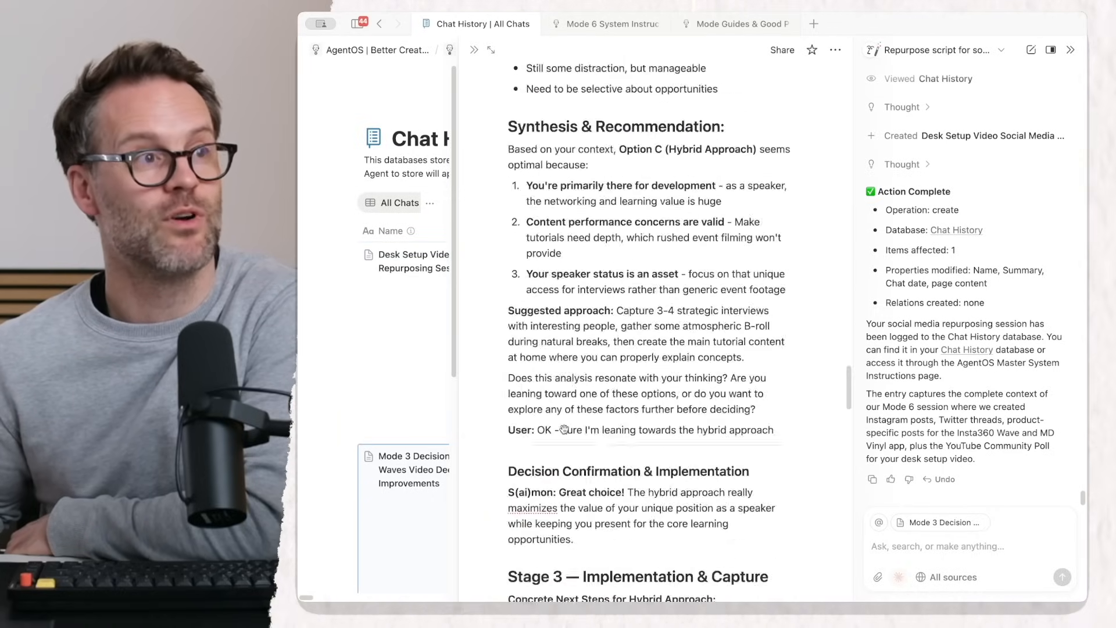
Finish skimming the Mode 3 Decision Coaching entry, close it, and return to the AgentOS Master System Instructions page
scroll(564, 430, down, 10)
scroll(567, 430, up, 20)
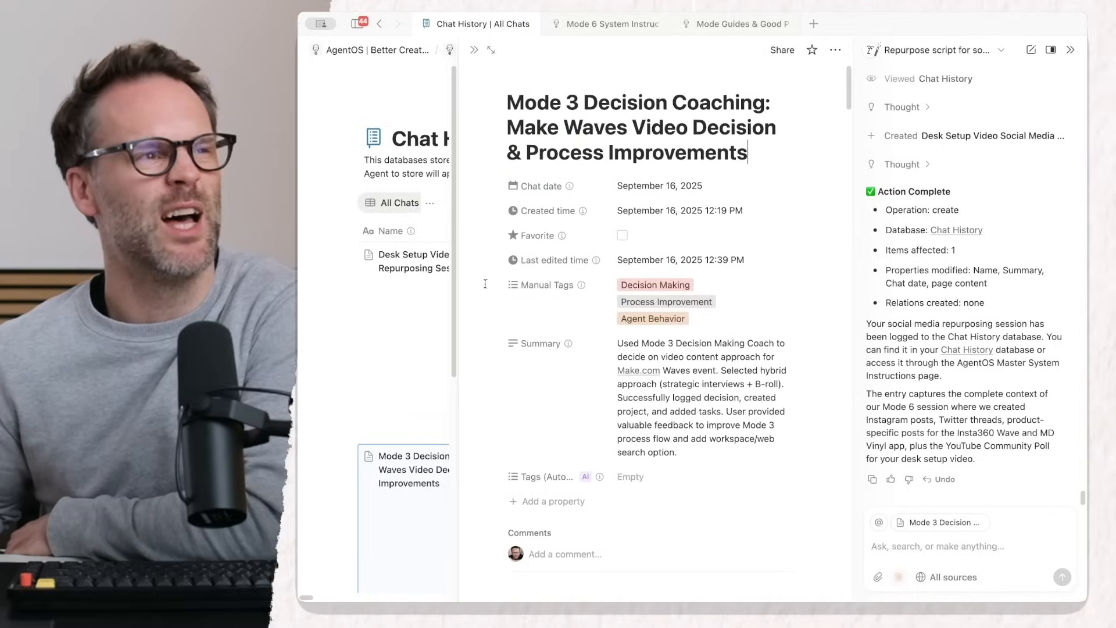
click(474, 50)
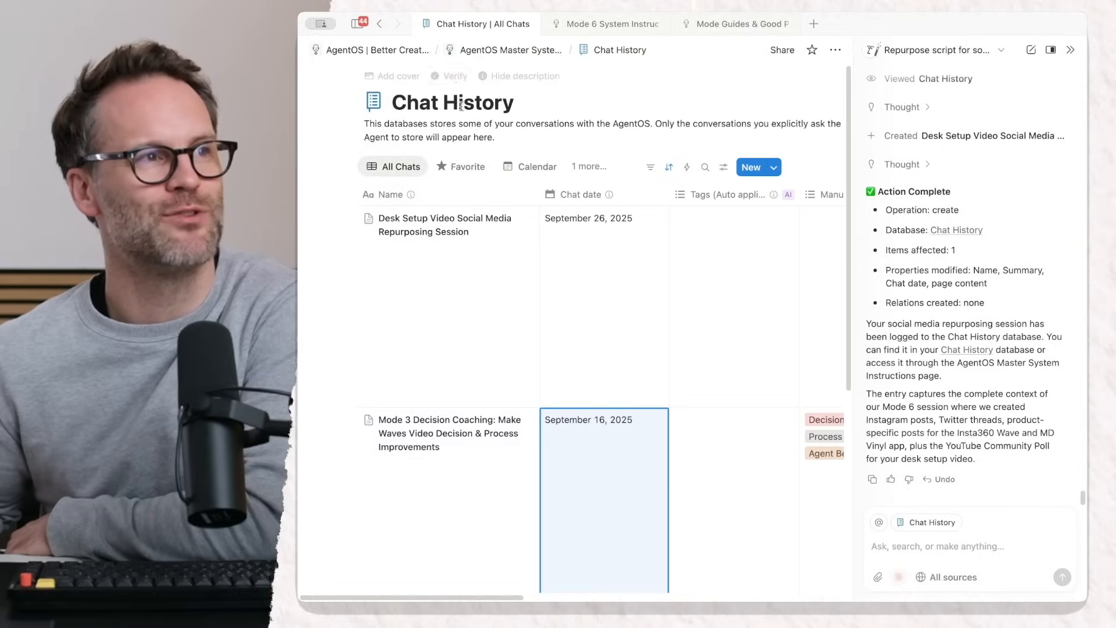
click(519, 57)
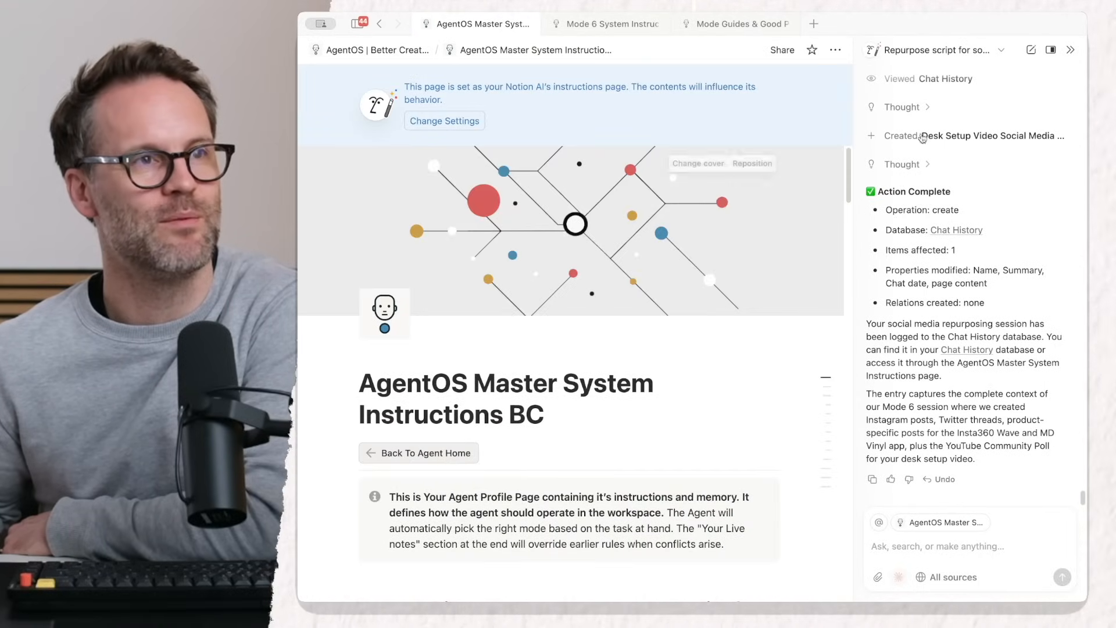
Hide the AI chat and review the System Databases & Pages section of the master instructions, including Chat History and Decision Log Database
click(1070, 49)
scroll(833, 317, down, 5)
scroll(833, 317, down, 10)
scroll(834, 316, down, 8)
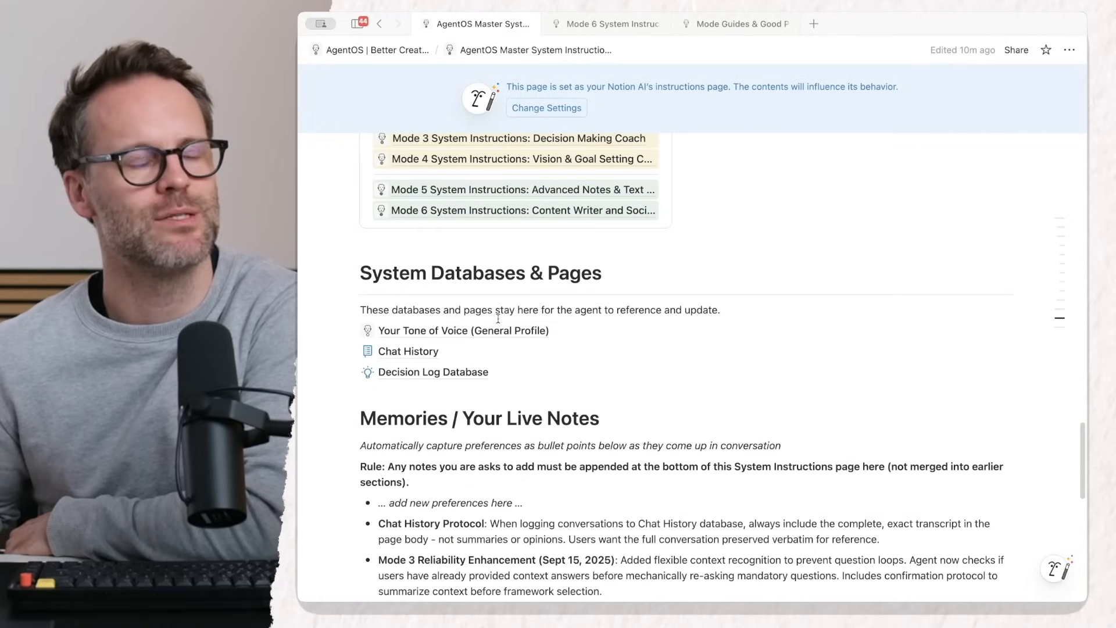
mouse_move(409, 336)
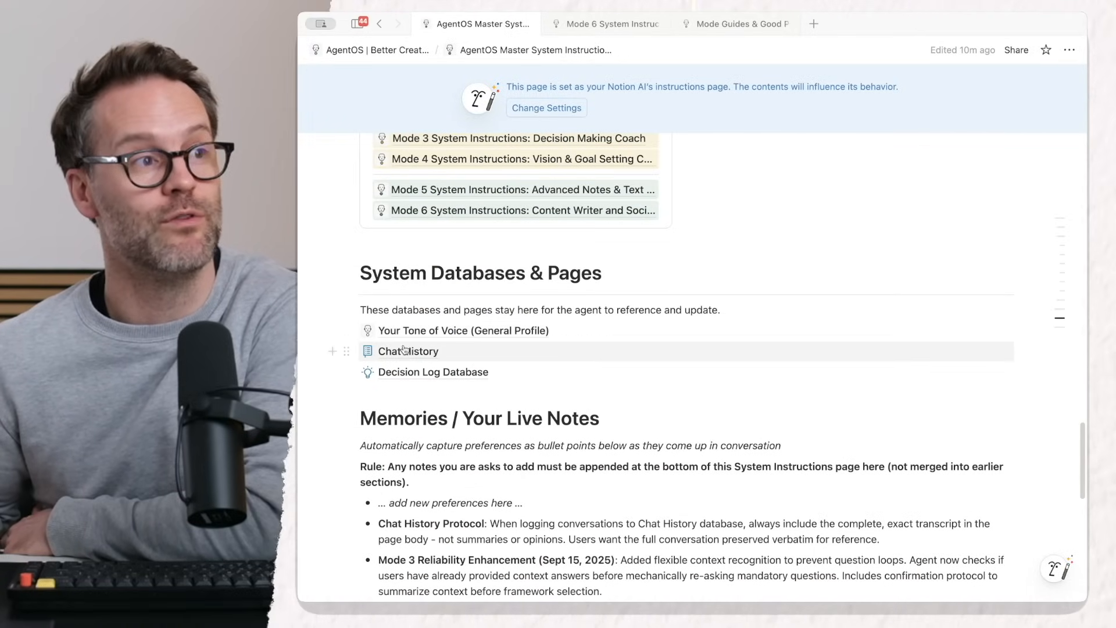
mouse_move(474, 382)
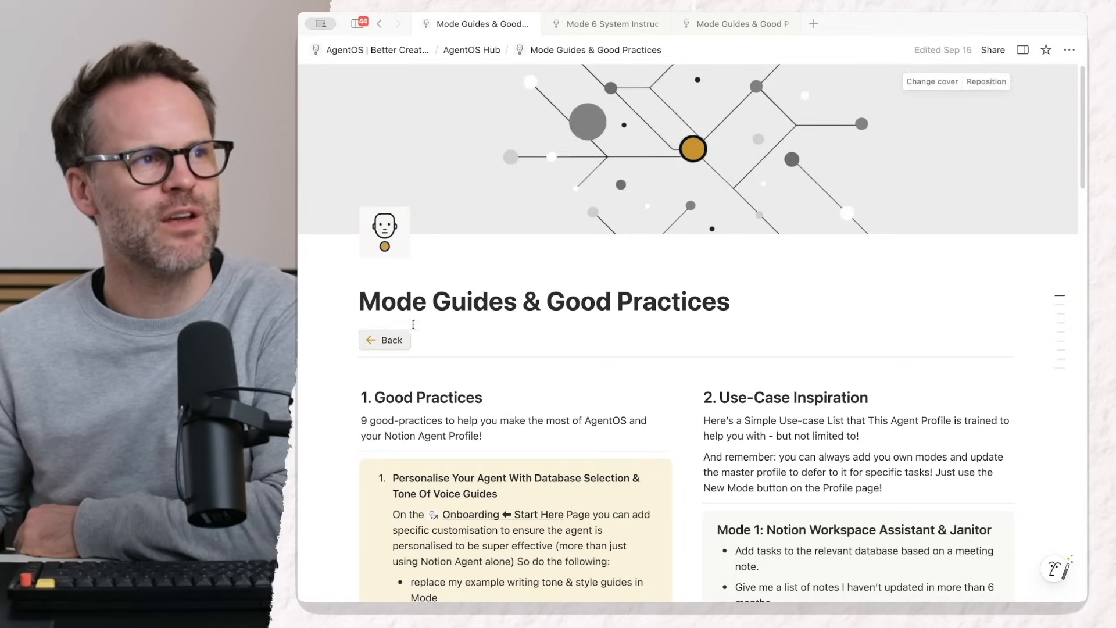
Go from Mode Guides & Good Practices via the agent home to My Agent Prompts and preview the Mode 2 Productivity Coaching prompts
click(400, 342)
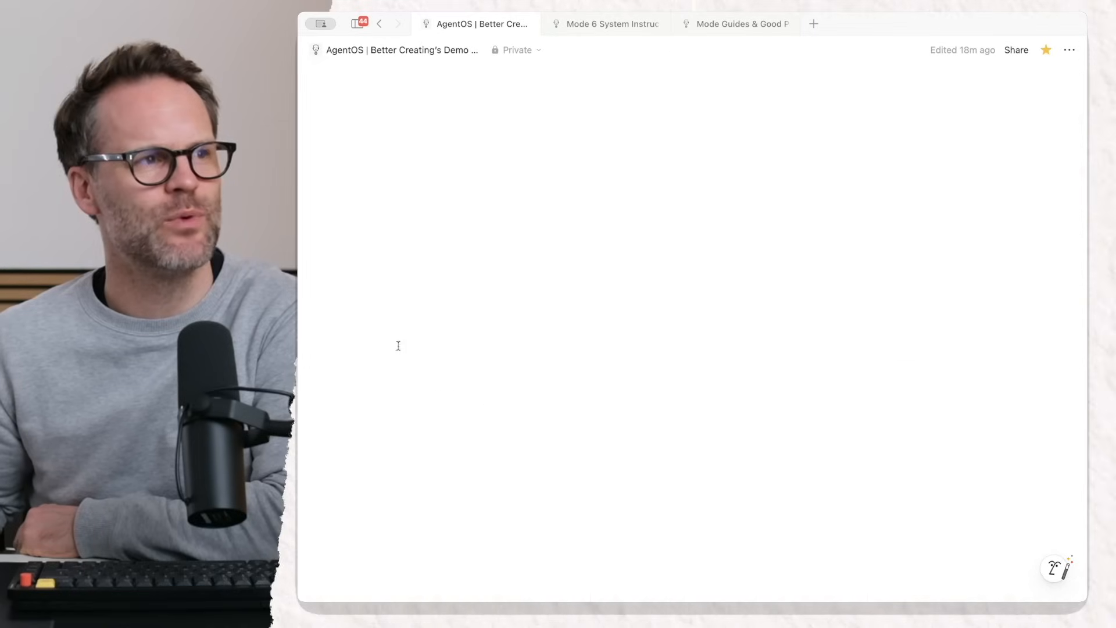
click(848, 441)
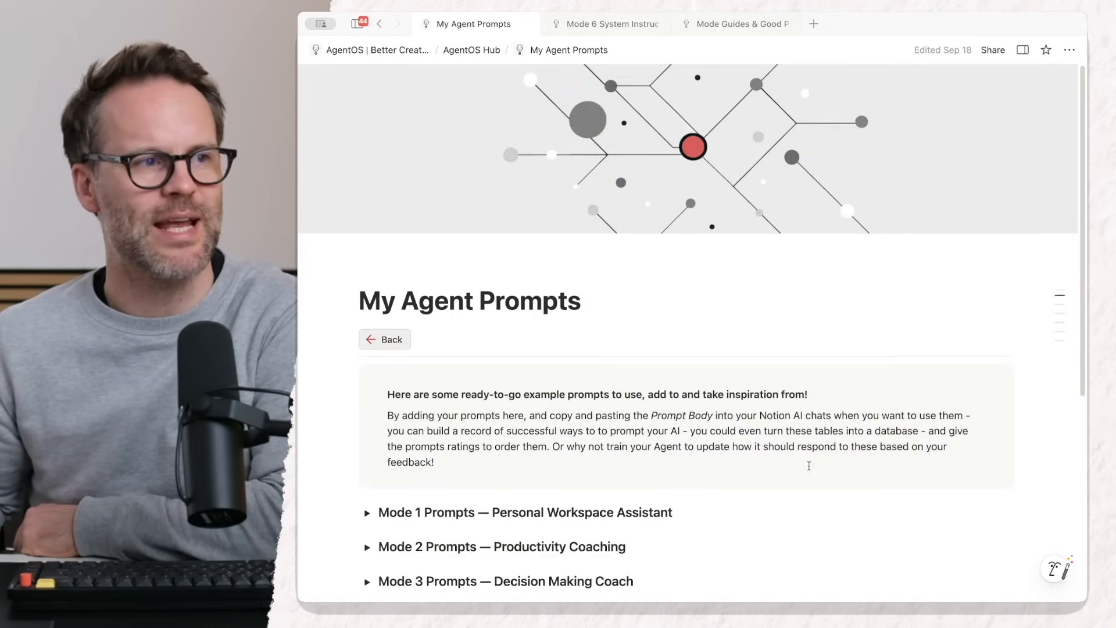
scroll(804, 463, down, 3)
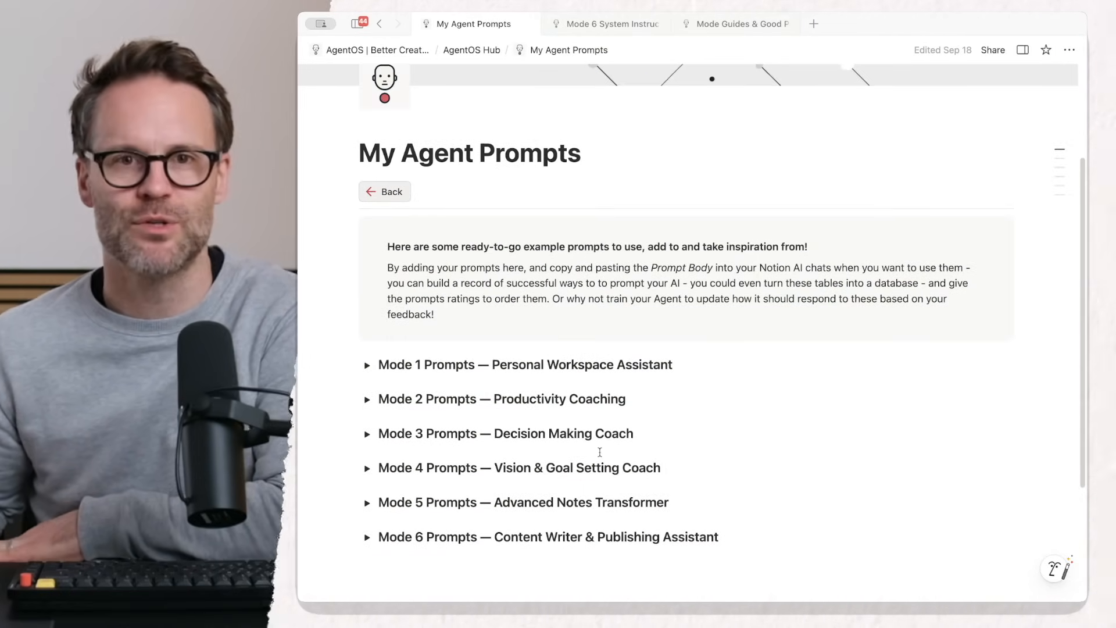
click(367, 434)
click(368, 398)
click(366, 399)
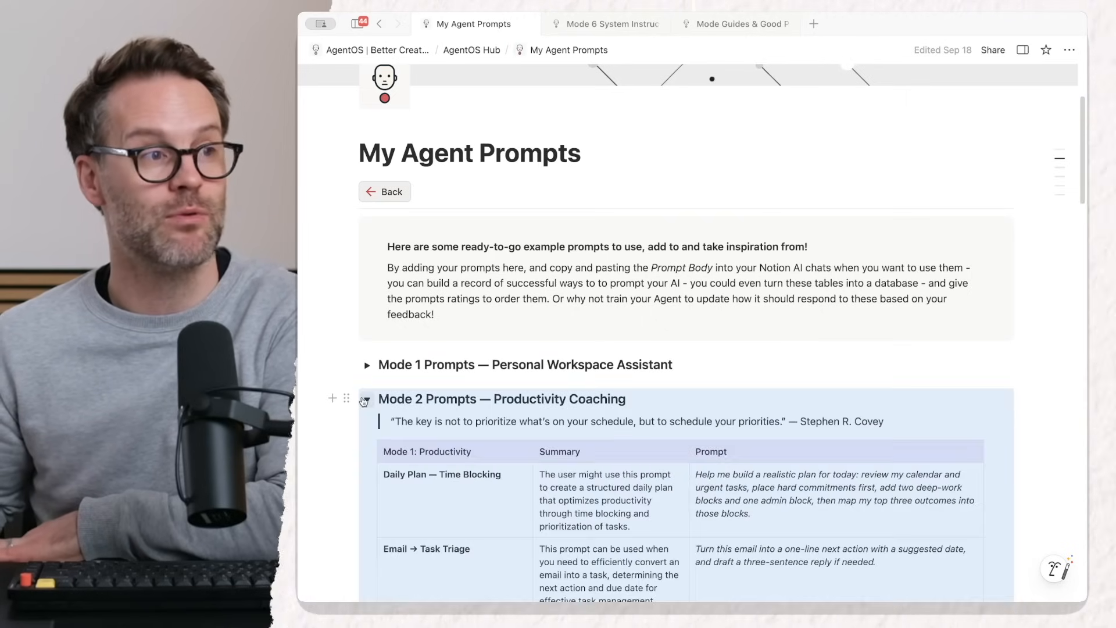
click(365, 399)
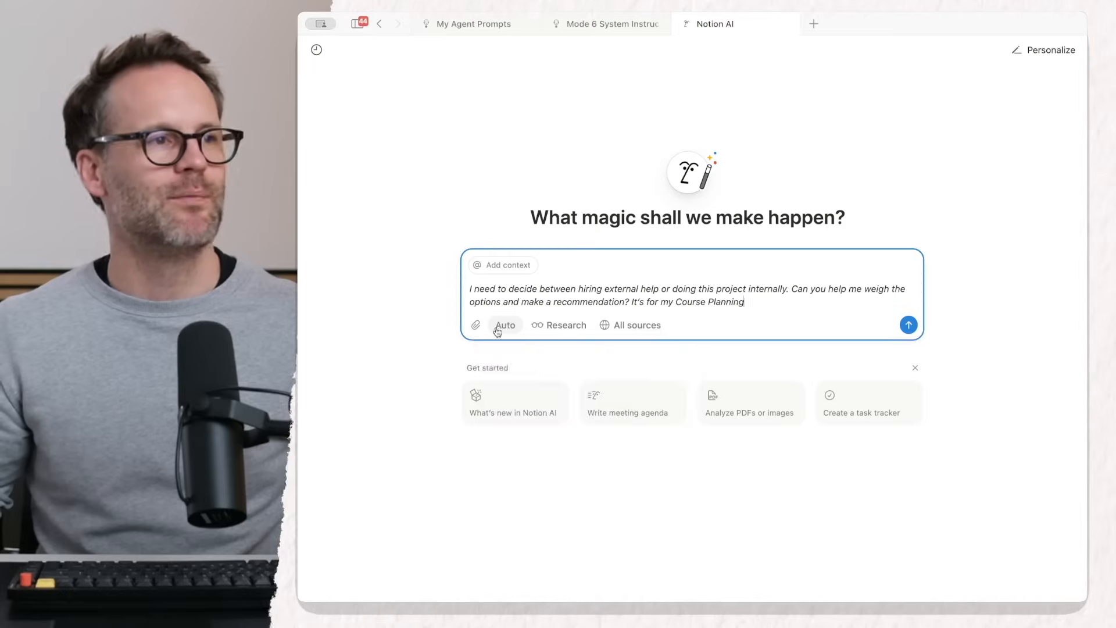
Choose Claude Sonnet 4.5 for answers about the workspace and send the Course Planning prompt about hiring external help or working internally
click(496, 326)
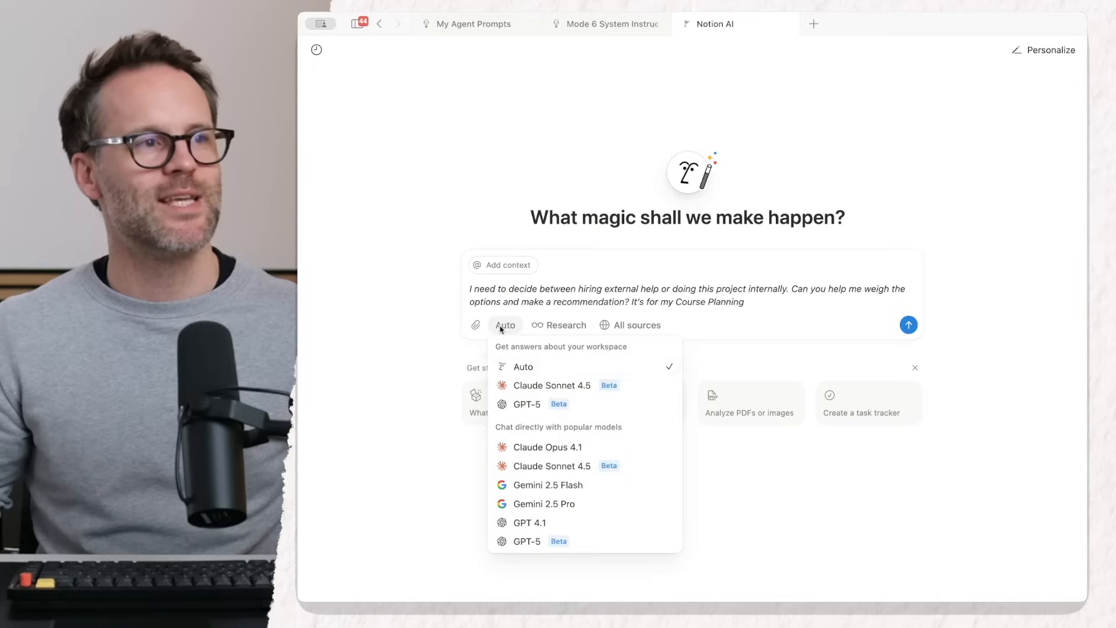
click(533, 392)
click(540, 326)
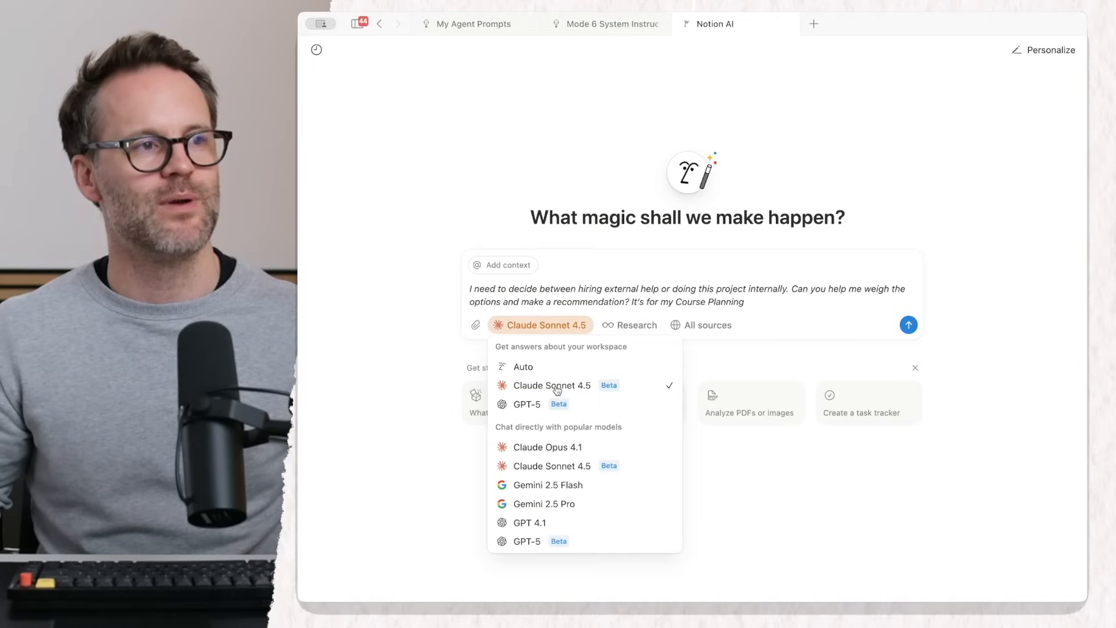
click(900, 326)
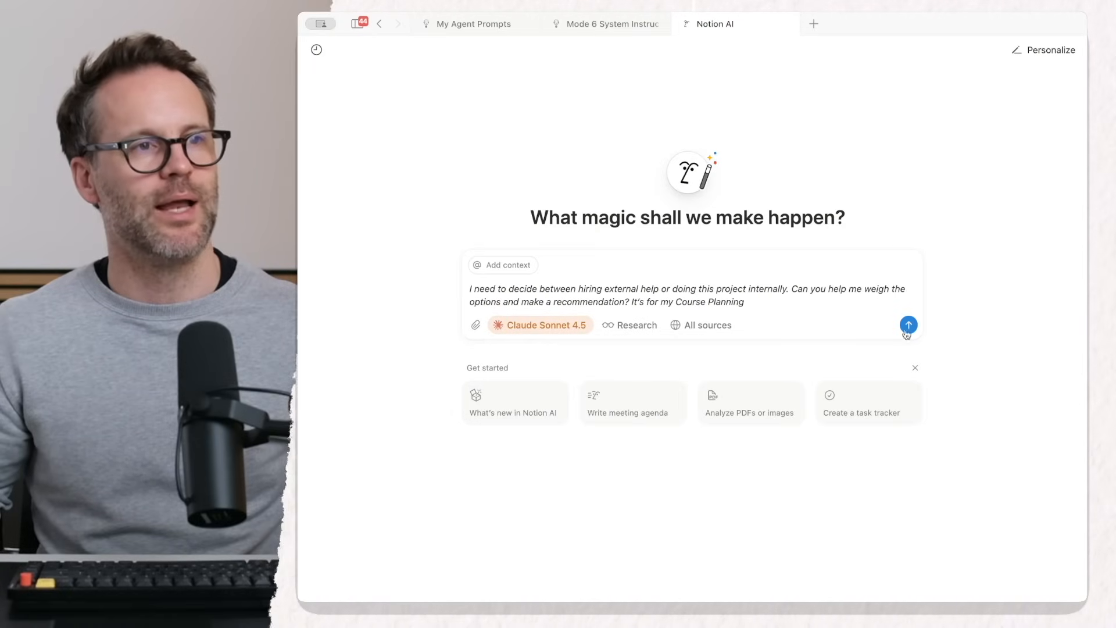
click(907, 327)
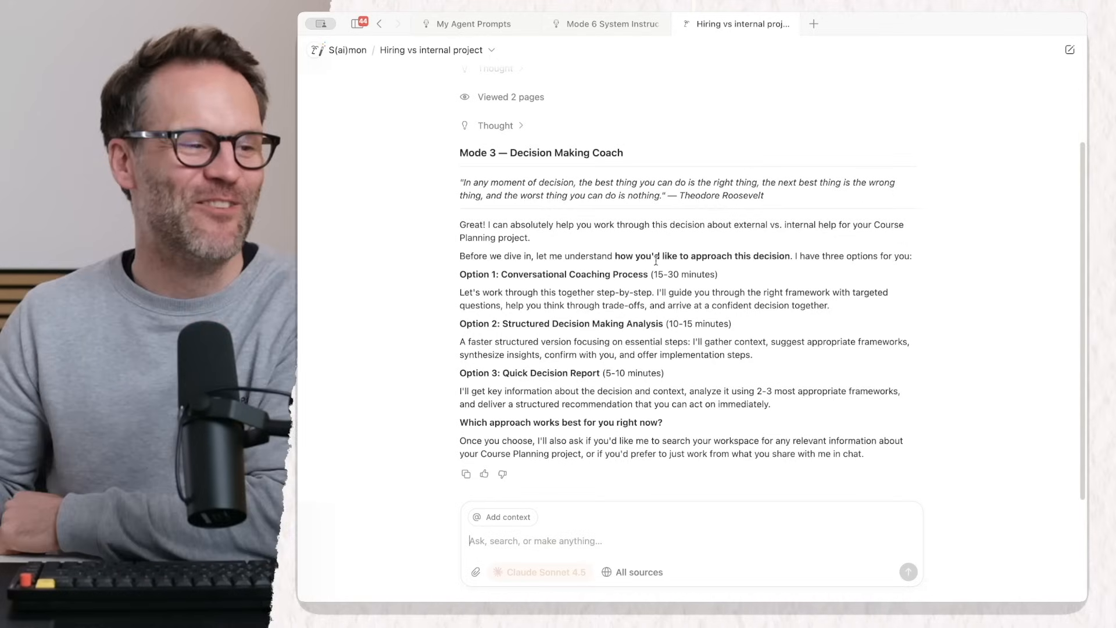
Copy the agent's third option into a reply and send "Option 3: Quick Decision Report (5-10 minutes) please"
triple_click(509, 225)
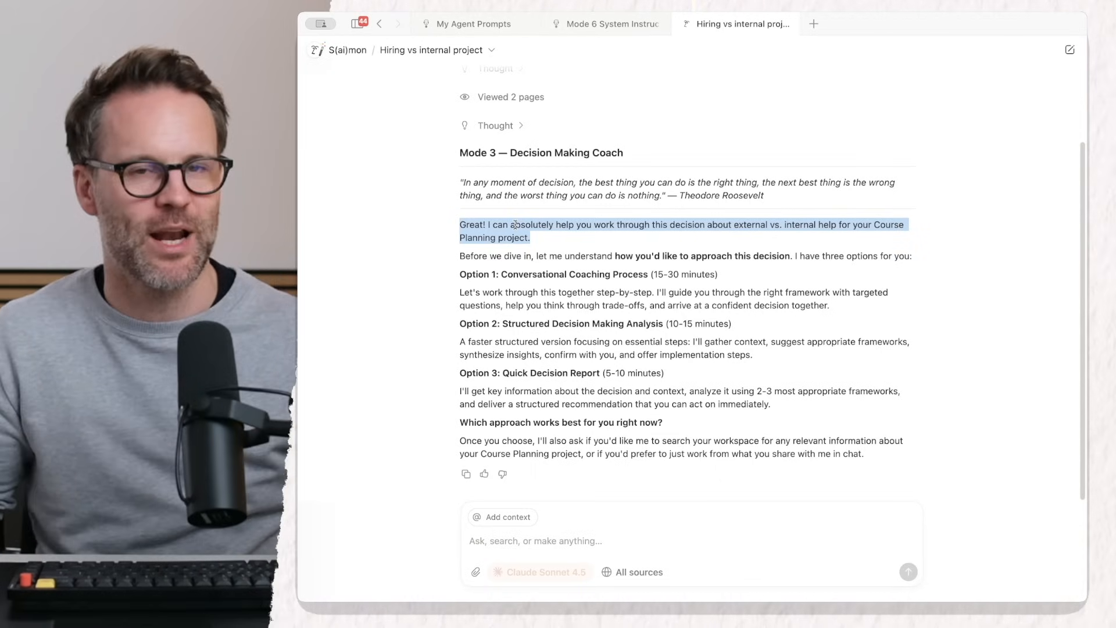
click(695, 413)
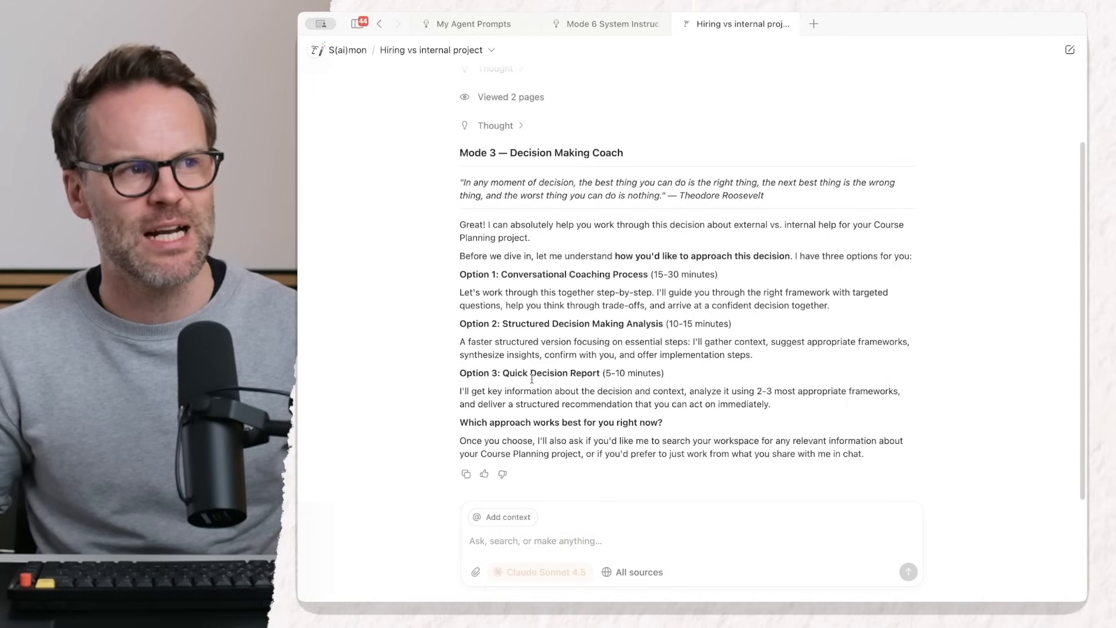
triple_click(622, 372)
key(ctrl+c)
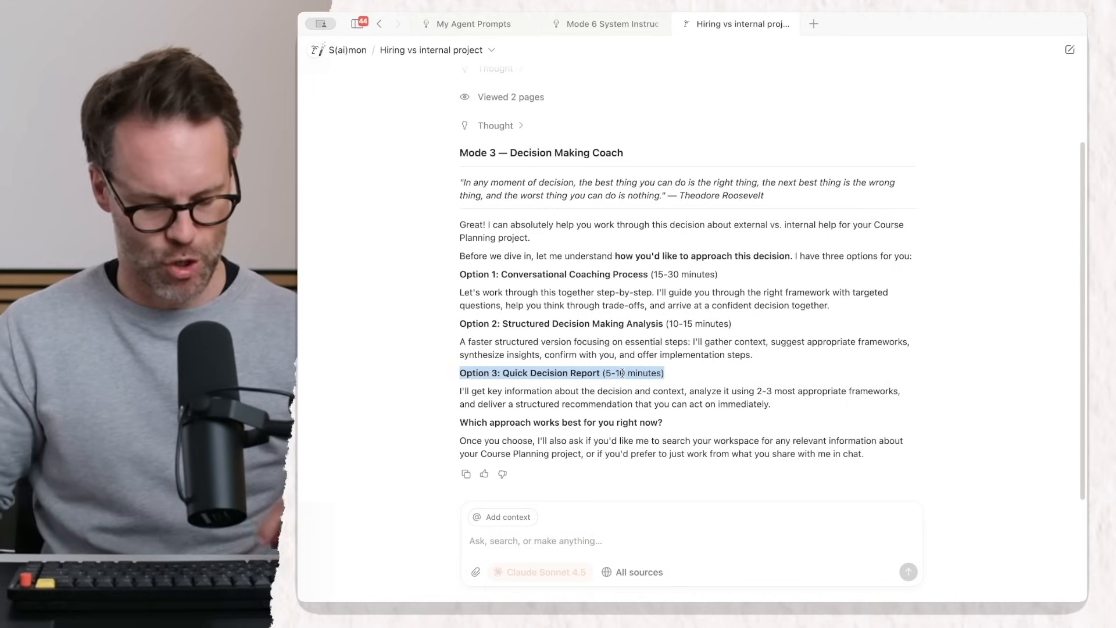
click(558, 514)
key(ctrl+v)
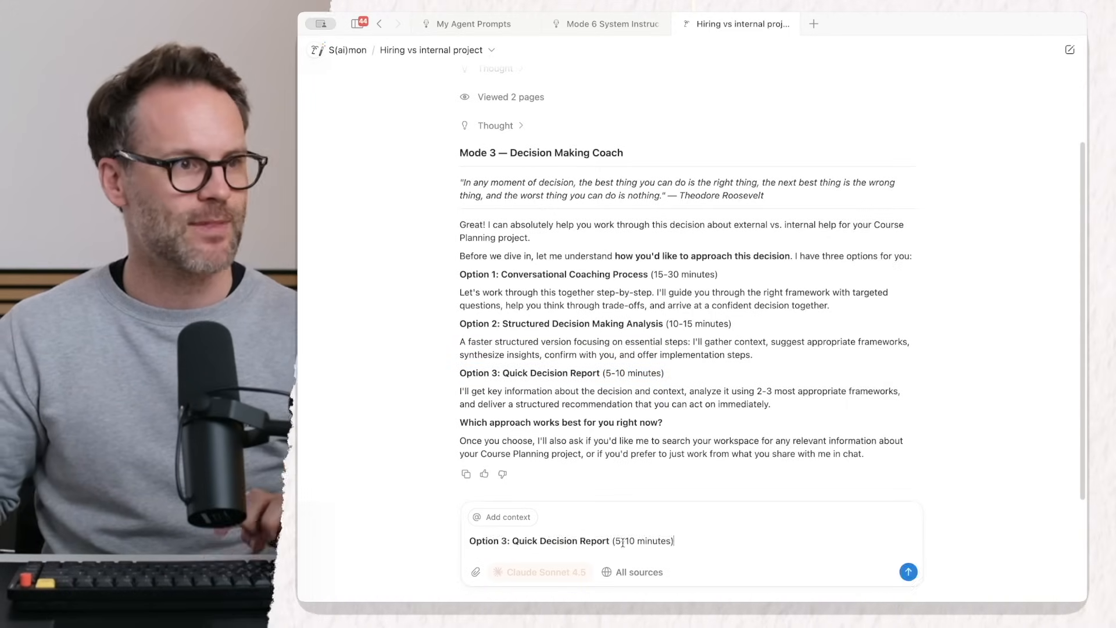
text(please)
key(Return)
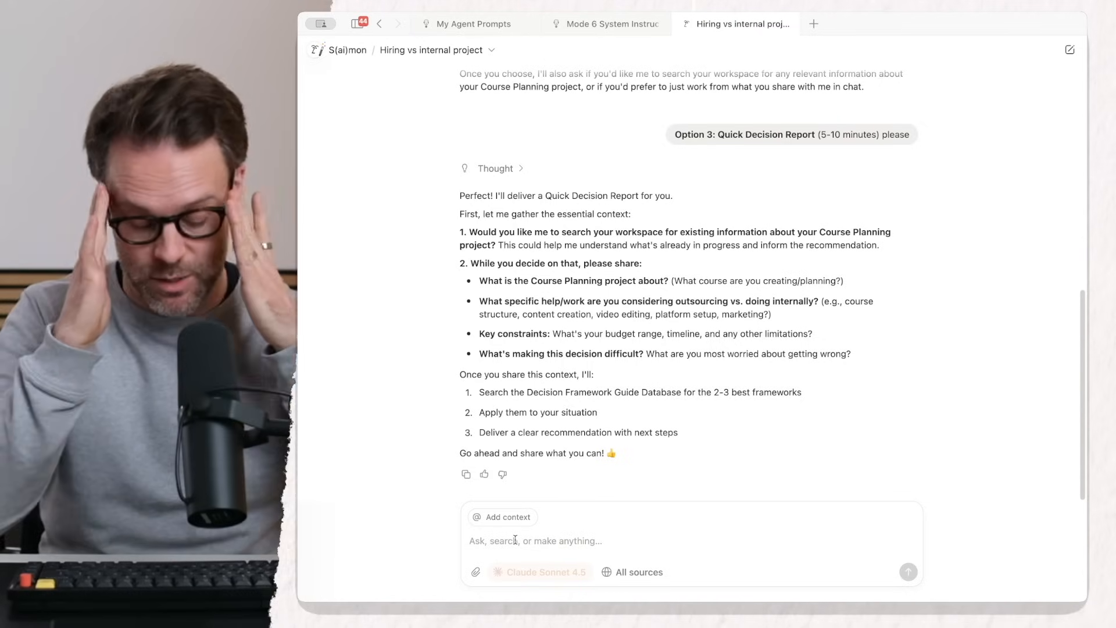
Send the decision context: part-time productivity as subject, limited time, wanting to lead the creation, and needing assistance with strategies and delivery
text(Sure)
text(- check out part-time productivity as the subject)
key(shift+Return)
text(and - constraints are time I have - not loads, vs - it's my big next project - and 'my baby' so I want to lead on the creation - but could do with assistance and help in someway to strategies and deliver...)
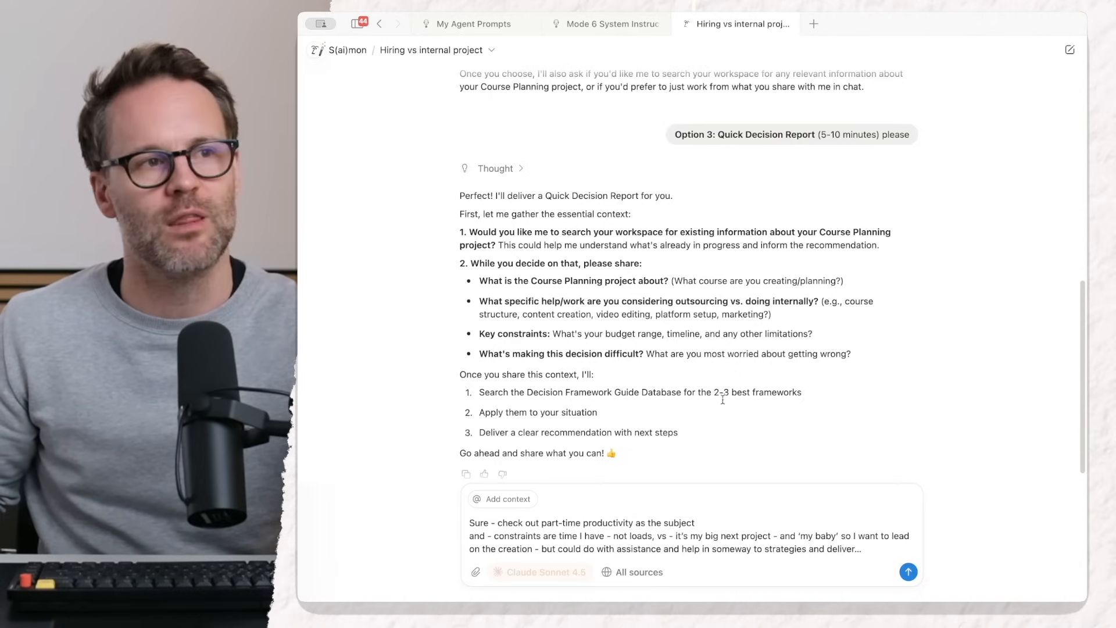
click(909, 572)
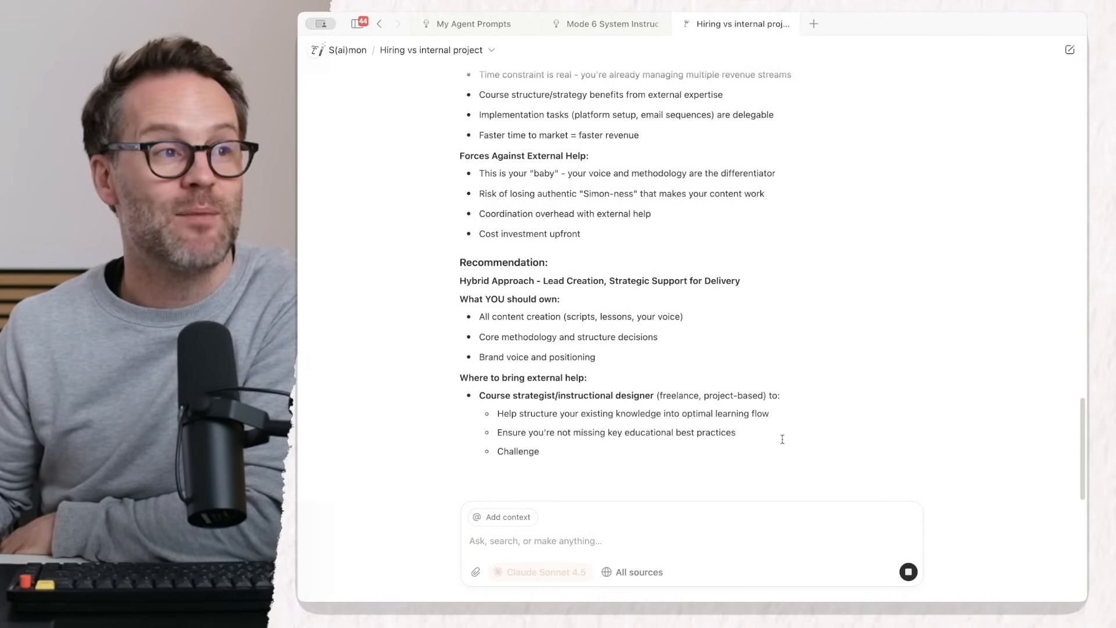
Read the Quick Decision Report's SWOT analysis, the forces for and against external help, and the tasks to own personally
scroll(782, 439, up, 15)
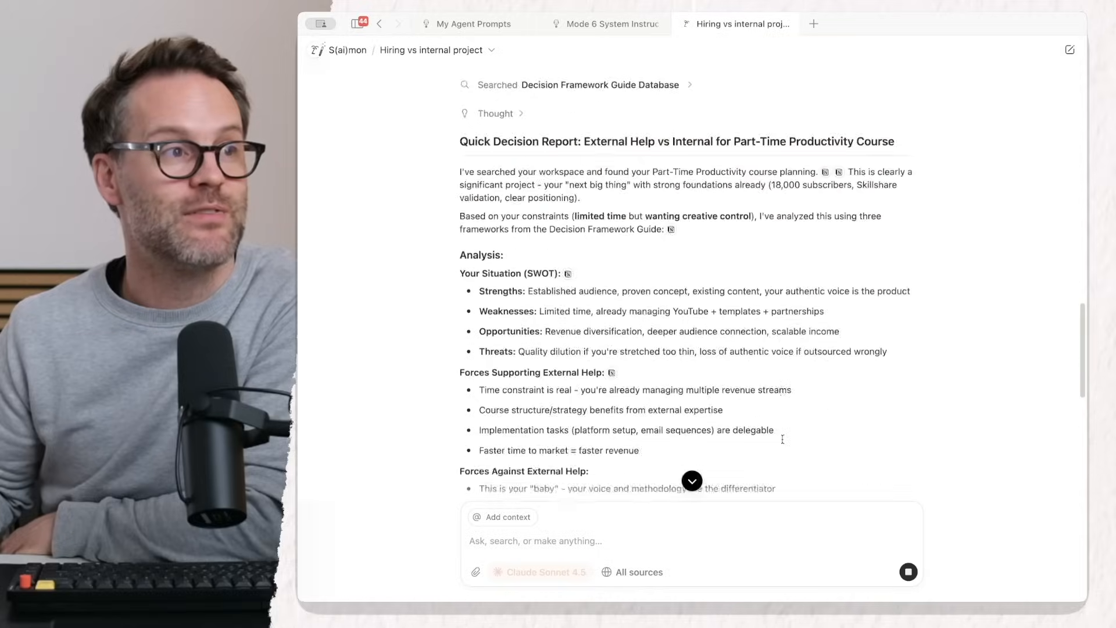
scroll(782, 439, down, 4)
scroll(585, 335, down, 9)
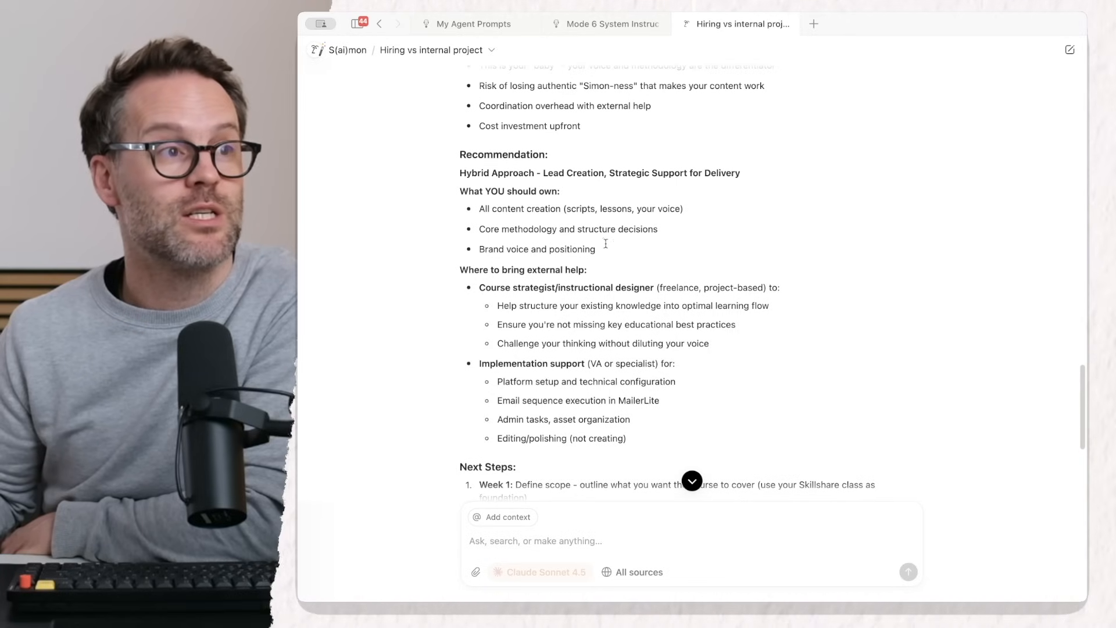
triple_click(548, 249)
click(645, 270)
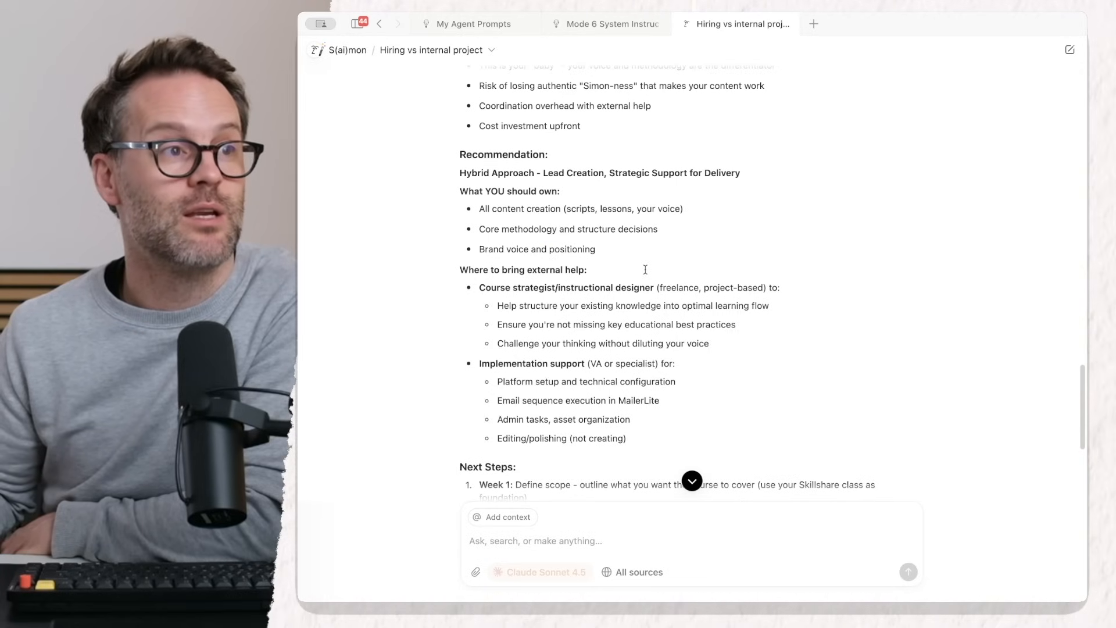
Examine the report's suggestions for a course strategist and implementation support, plus its Next Steps and Budget Guidance
triple_click(561, 289)
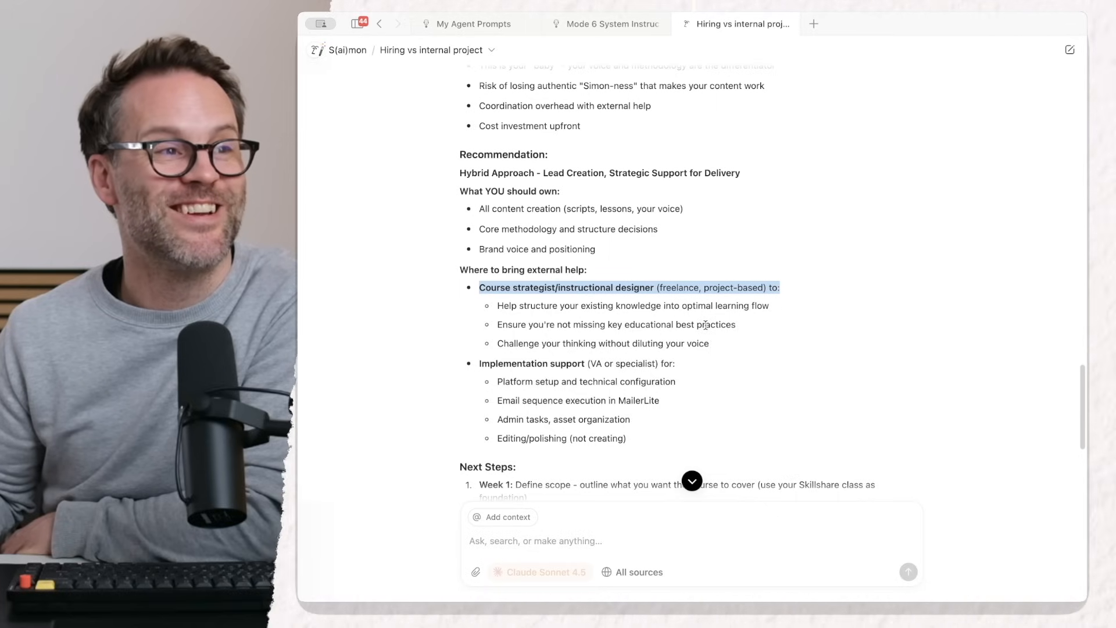
click(635, 314)
triple_click(633, 310)
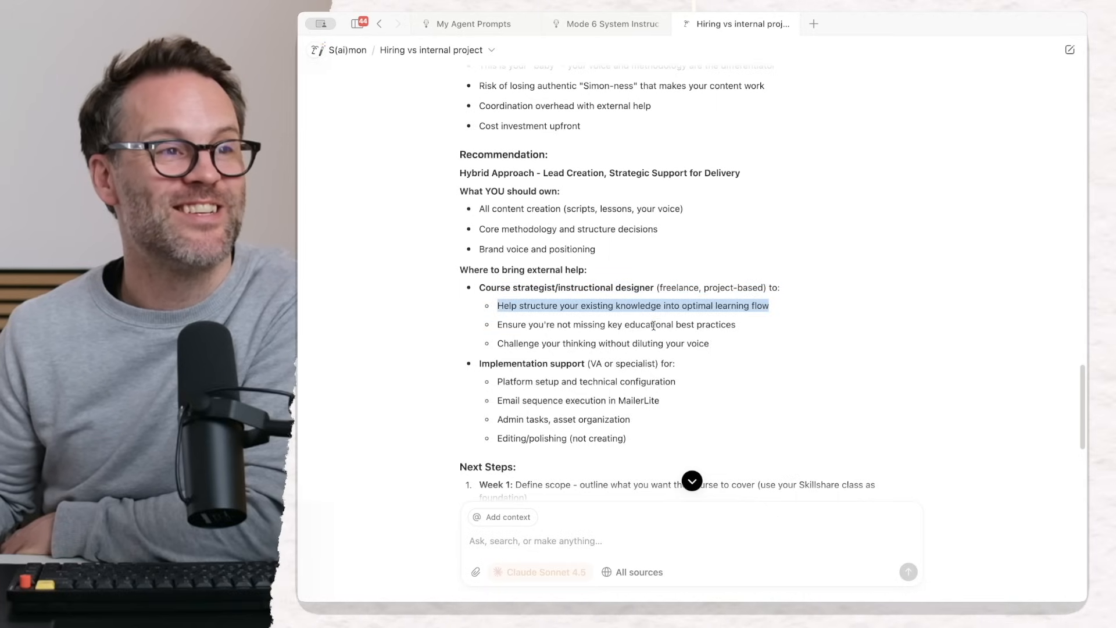
triple_click(654, 326)
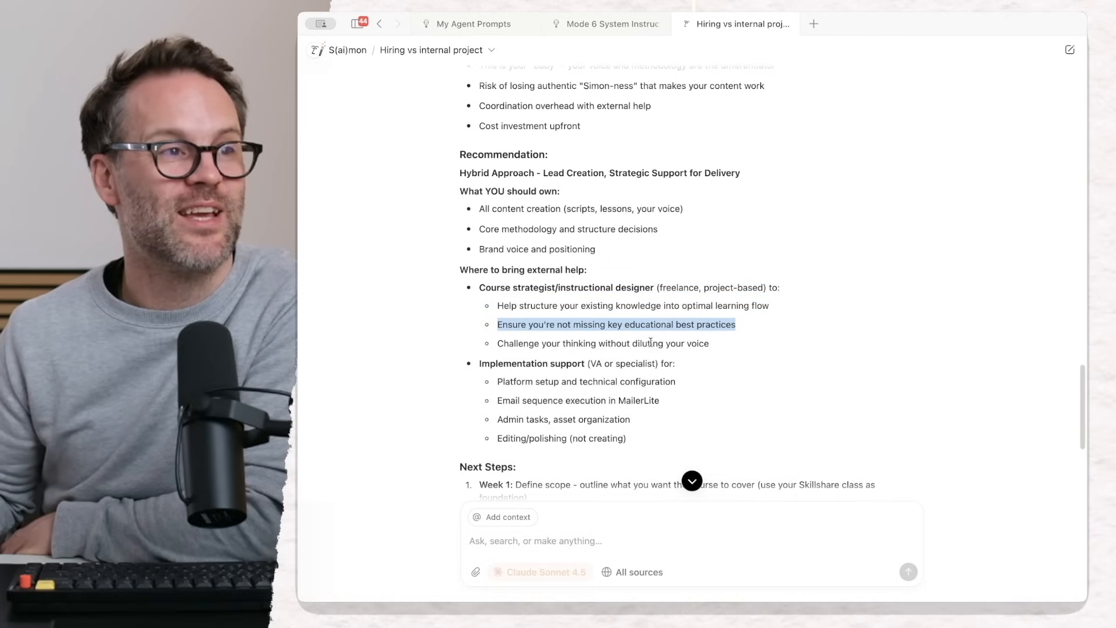
triple_click(650, 342)
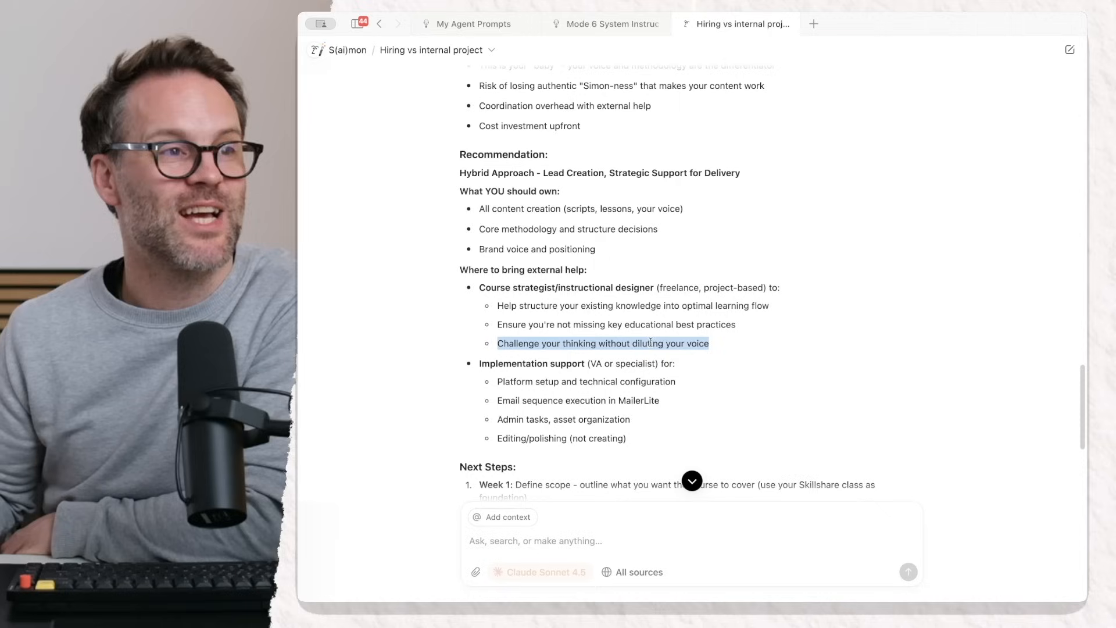
triple_click(538, 383)
triple_click(533, 401)
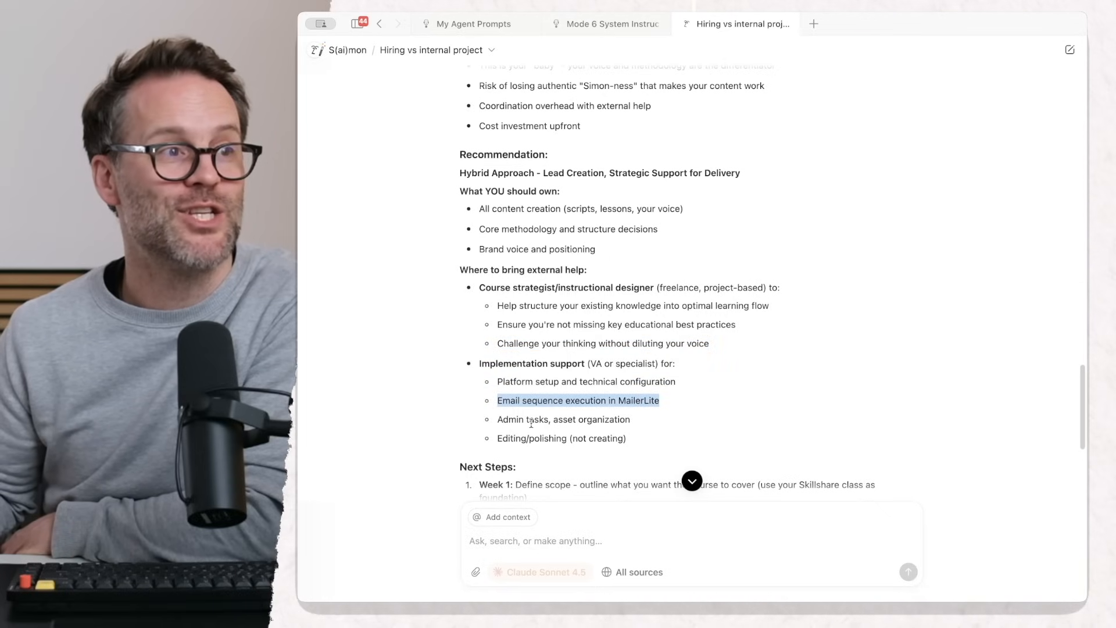
triple_click(531, 421)
double_click(643, 402)
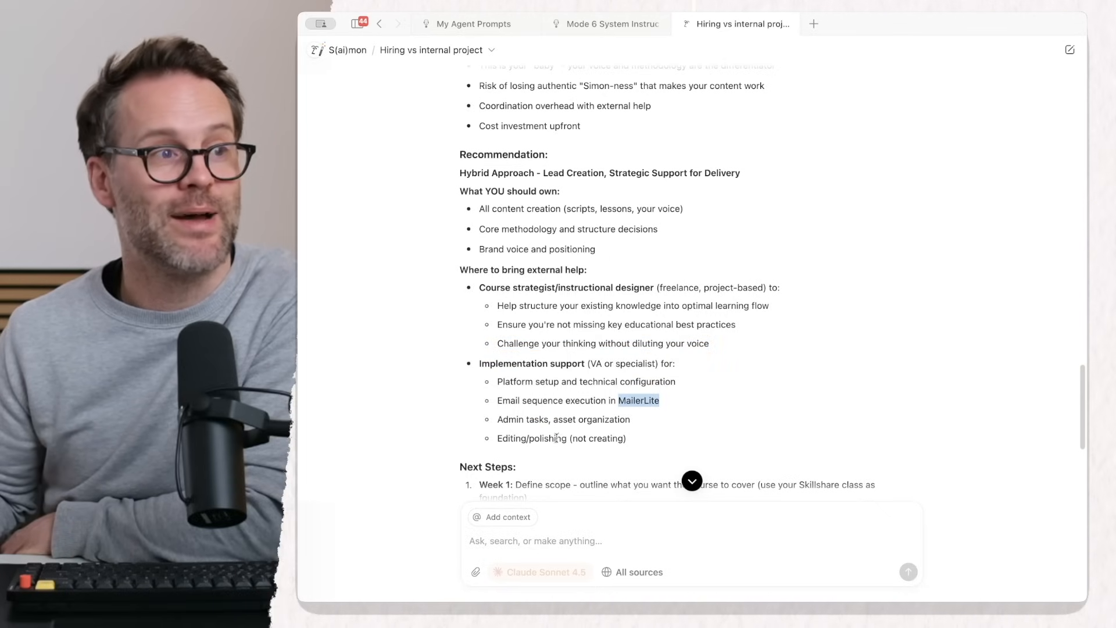
scroll(556, 440, down, 5)
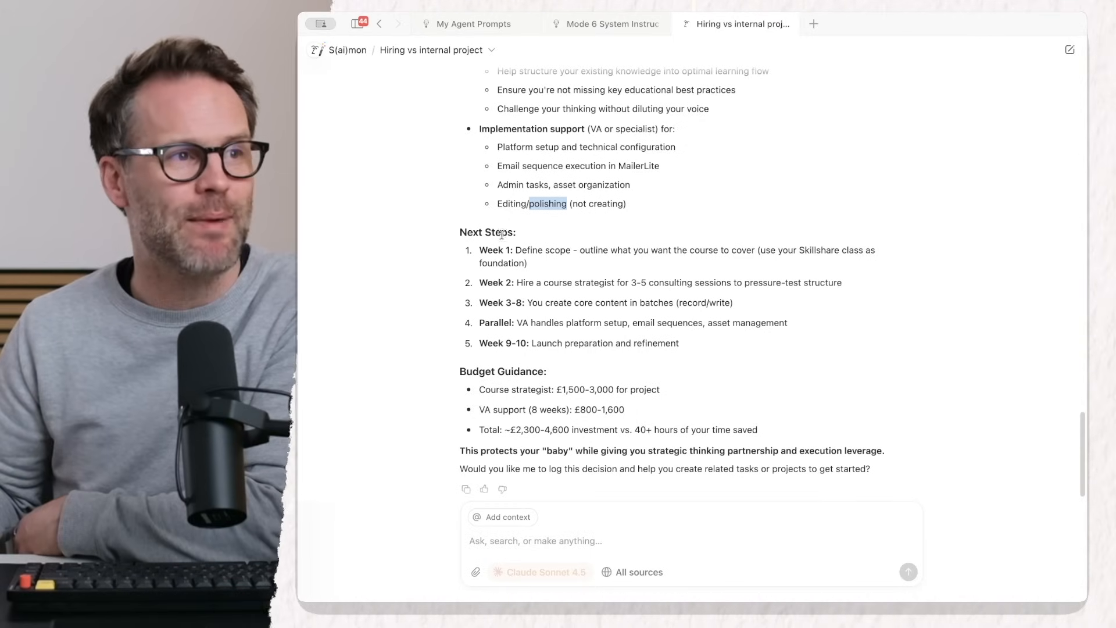
click(521, 300)
scroll(518, 333, down, 1)
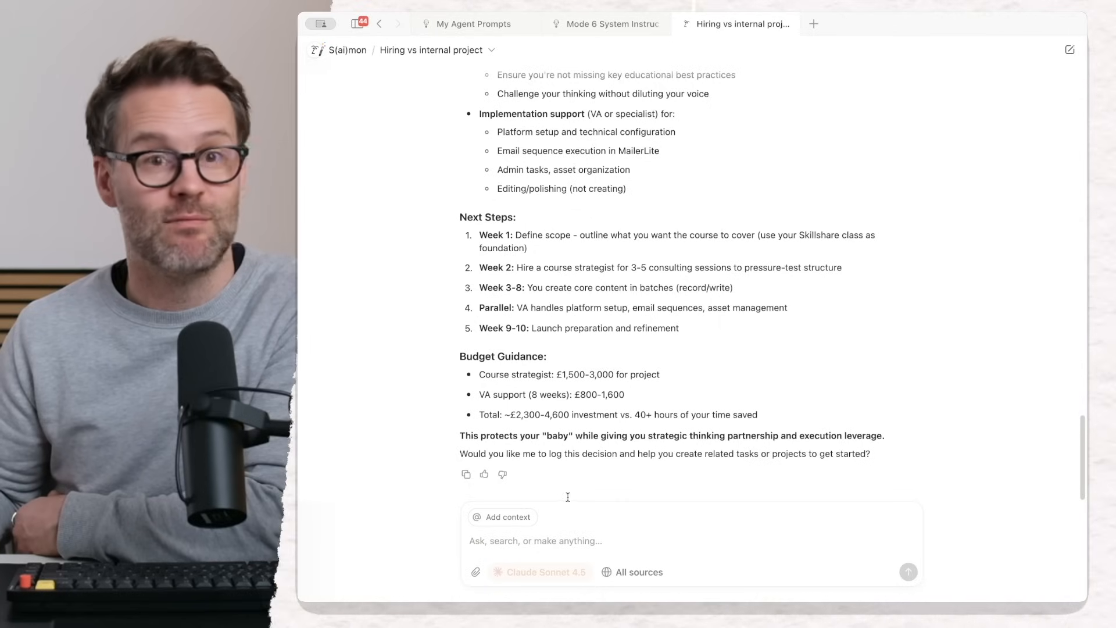
Send the agent the reply "This is great - please log it and I agree with this decision - so it's decided"
click(550, 541)
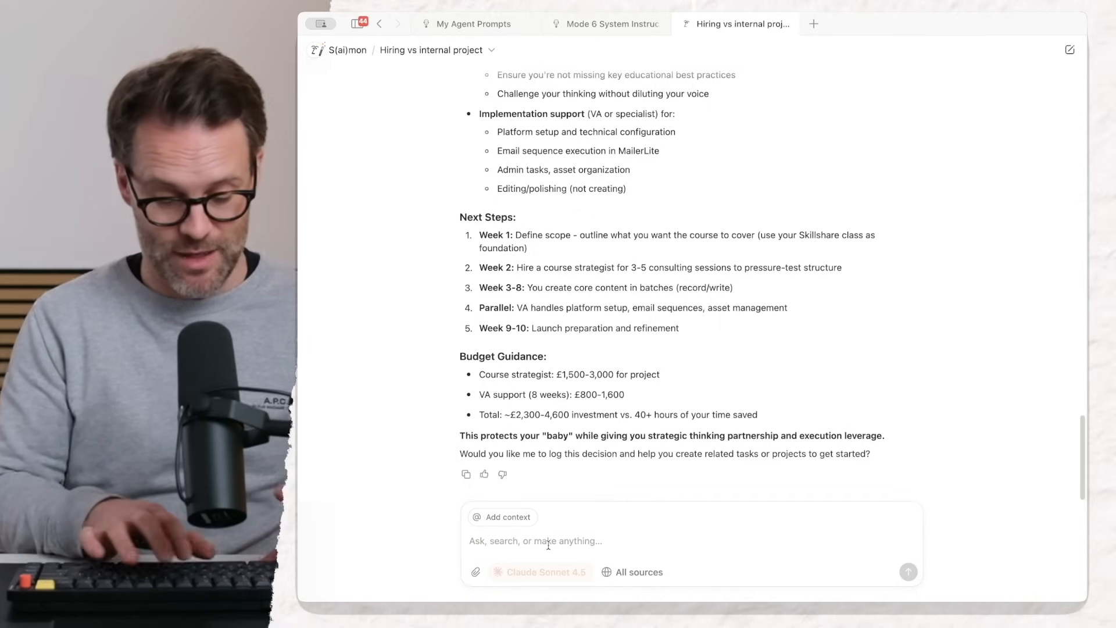
text(Thi)
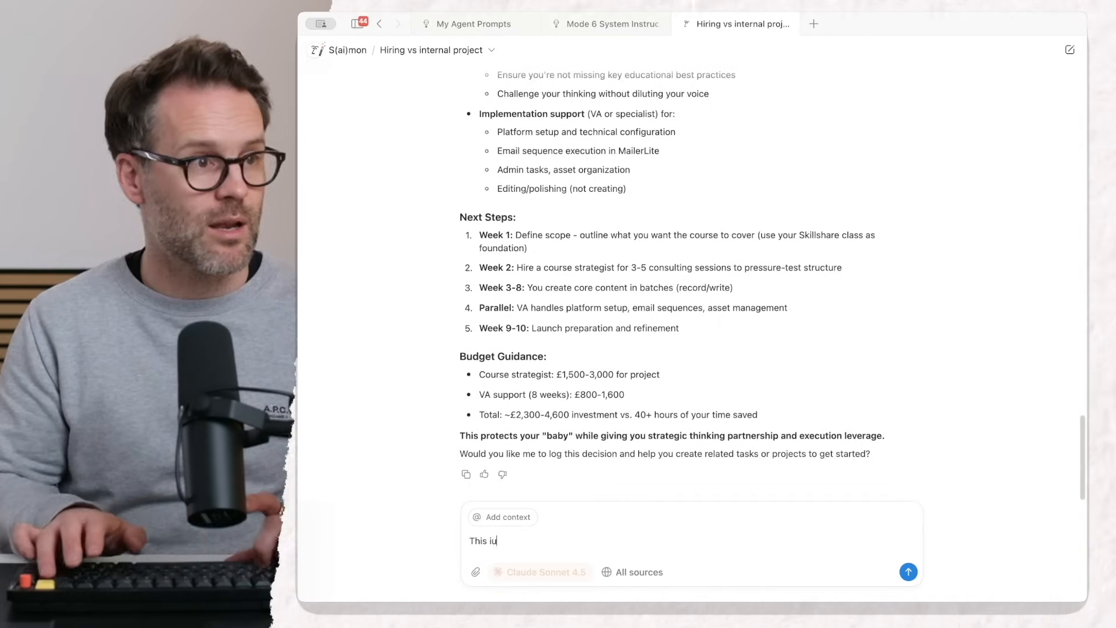
text(s is great - please log it and I agree with this decis)
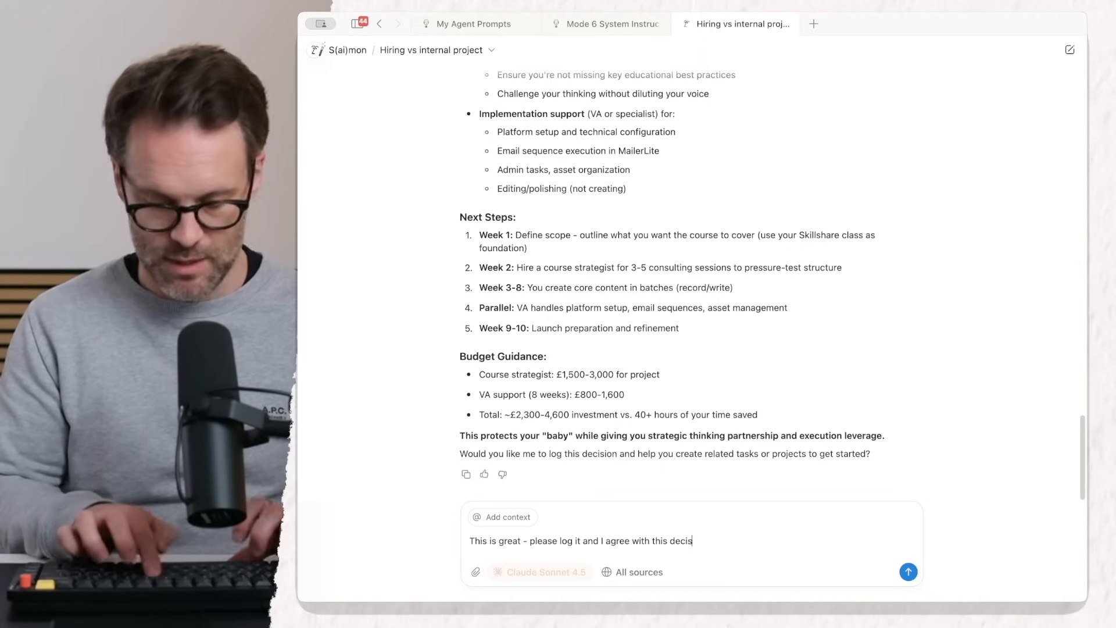
text(- so it's decided)
key(Return)
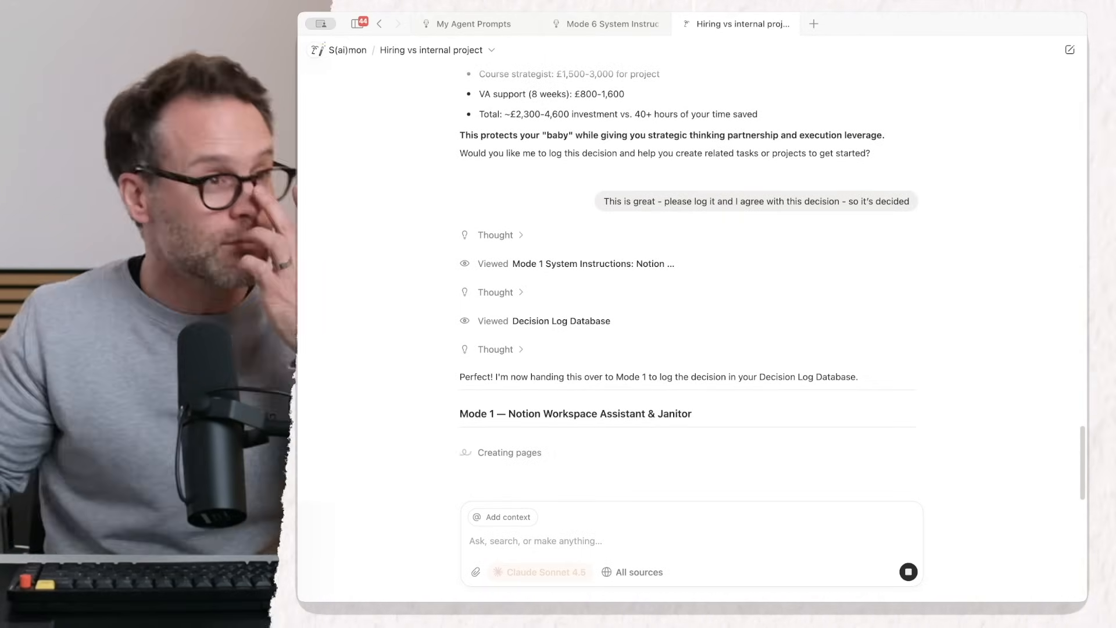
Read the agent's decision-logging summary and its offers to create a project, milestone tasks or a link to an existing project
scroll(558, 257, up, 2)
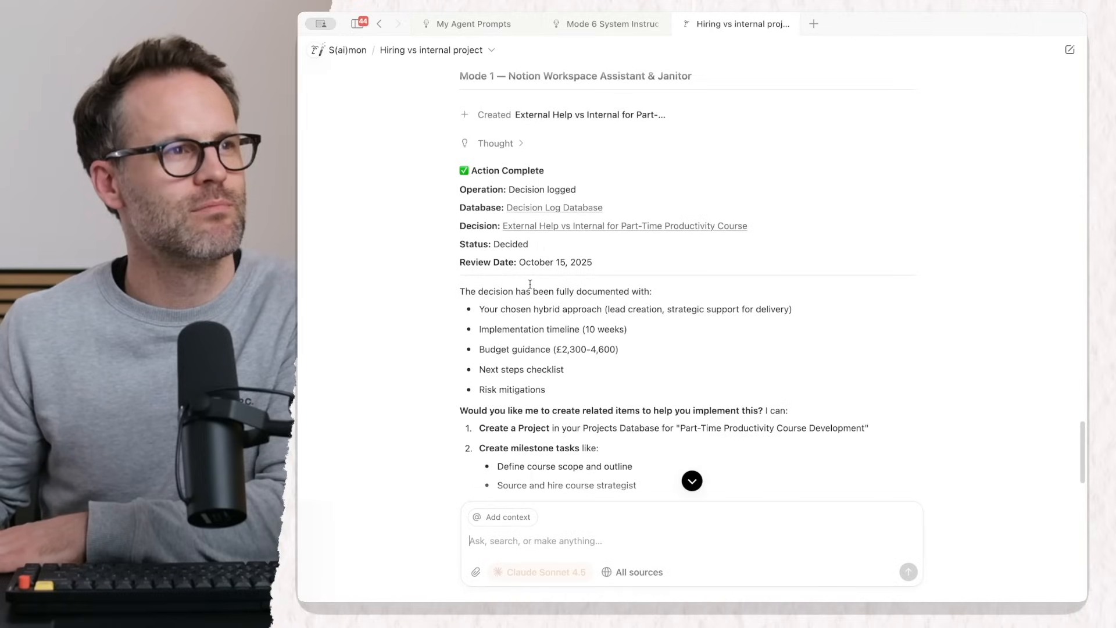
scroll(603, 330, down, 3)
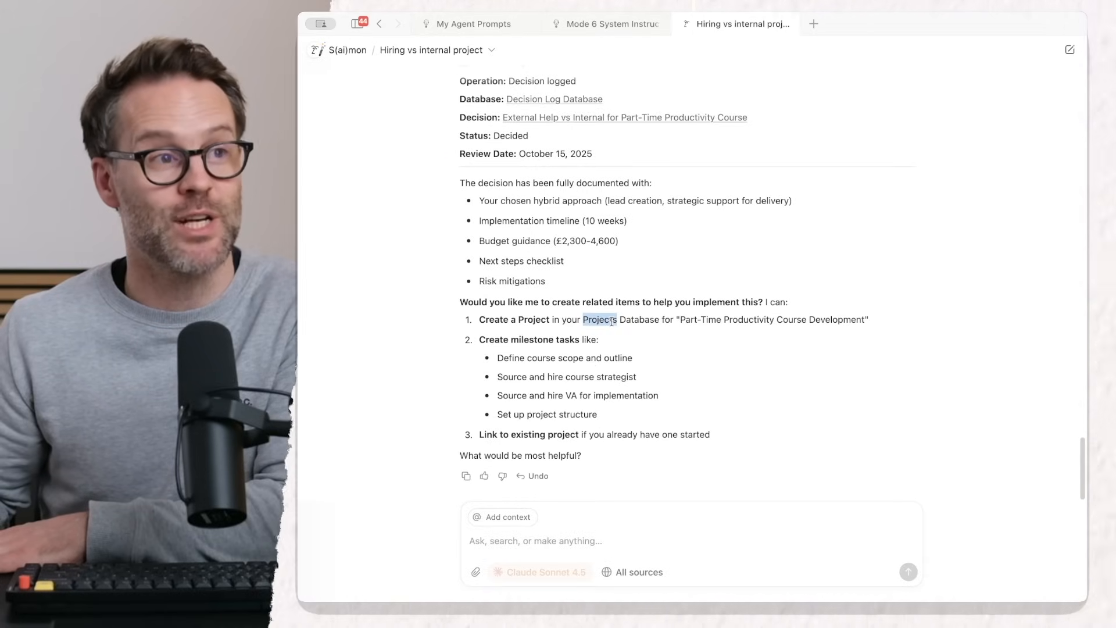
triple_click(557, 341)
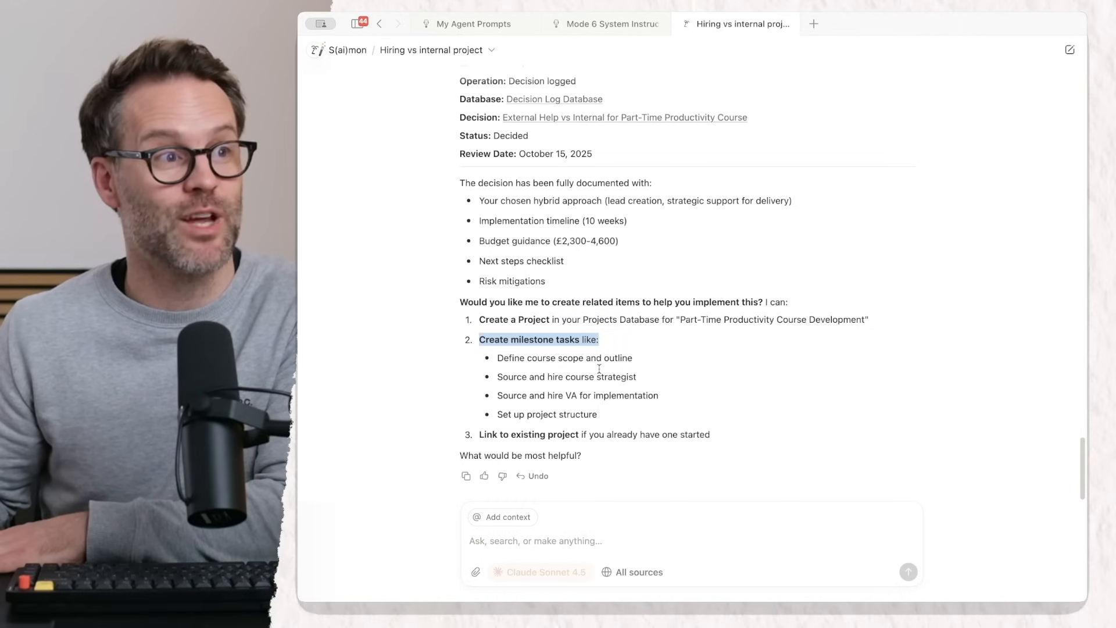
scroll(557, 474, down, 1)
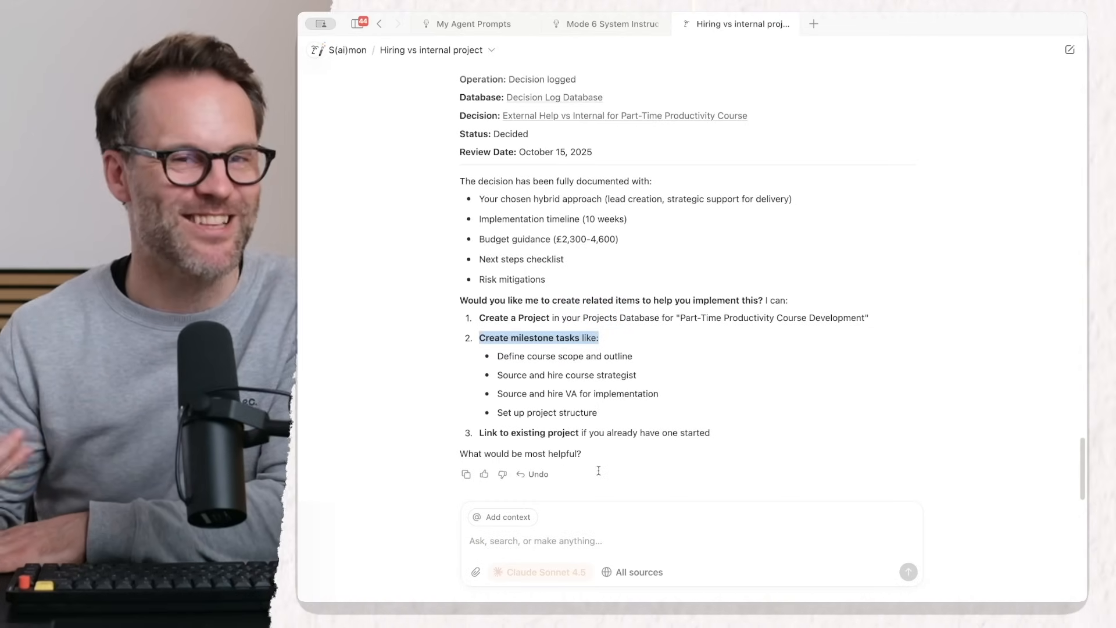
scroll(598, 469, up, 1)
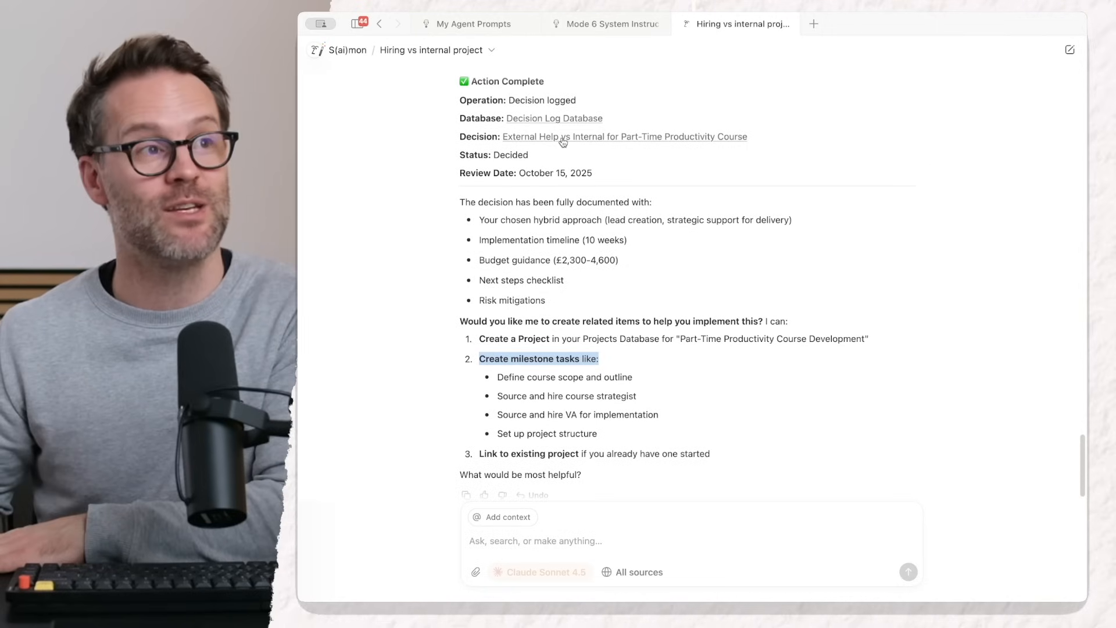
Open the Decision Log Database linked in the agent's reply and collapse its In progress group
mouse_move(555, 122)
mouse_move(609, 141)
click(554, 121)
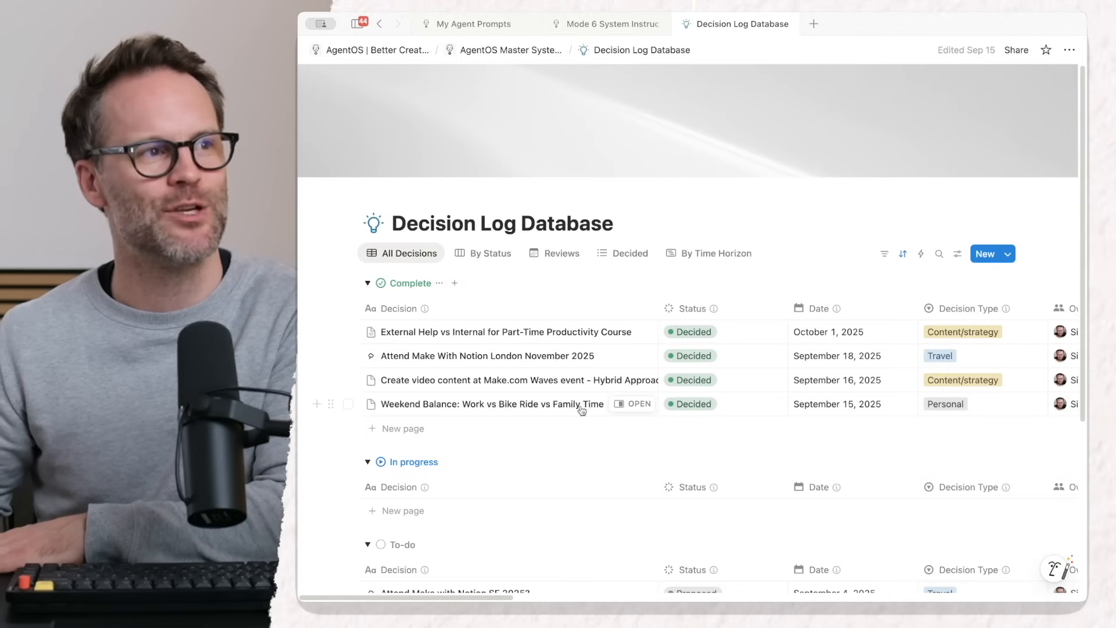
click(368, 462)
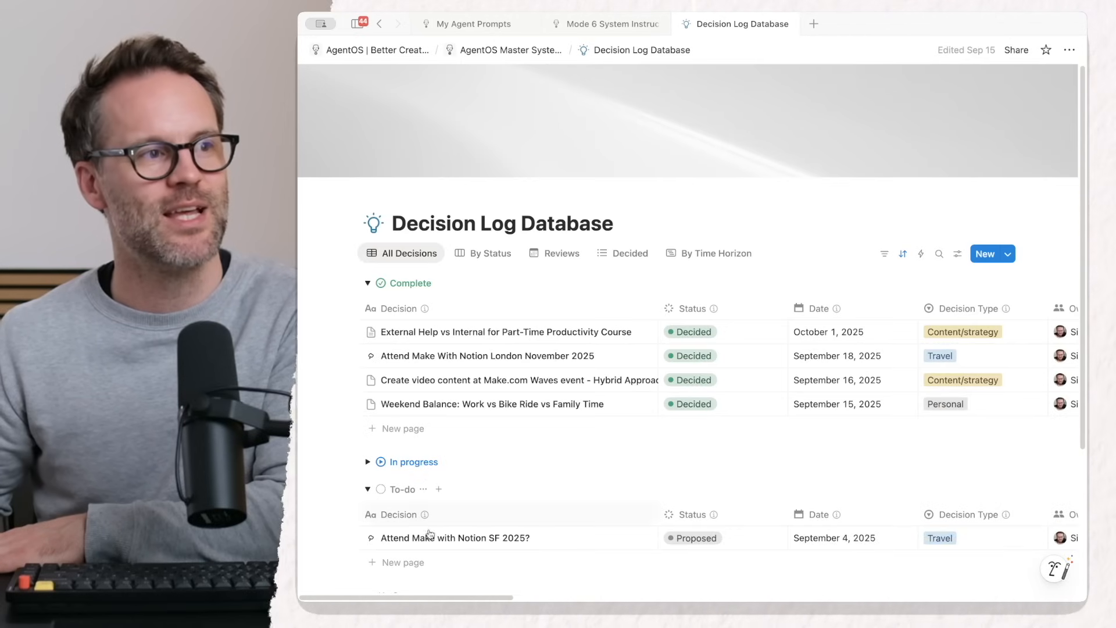
scroll(430, 525, down, 1)
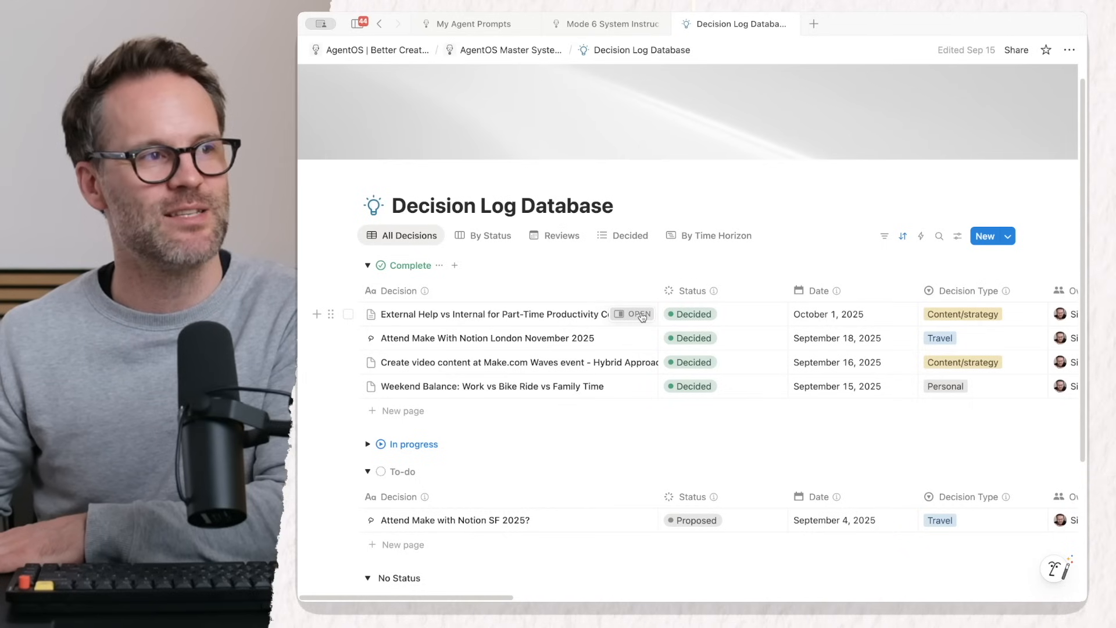
Open the decision "External Help vs Internal for Part-Time Productivity Course" and read through its properties, context, Budget Guidance and Next Steps
click(635, 314)
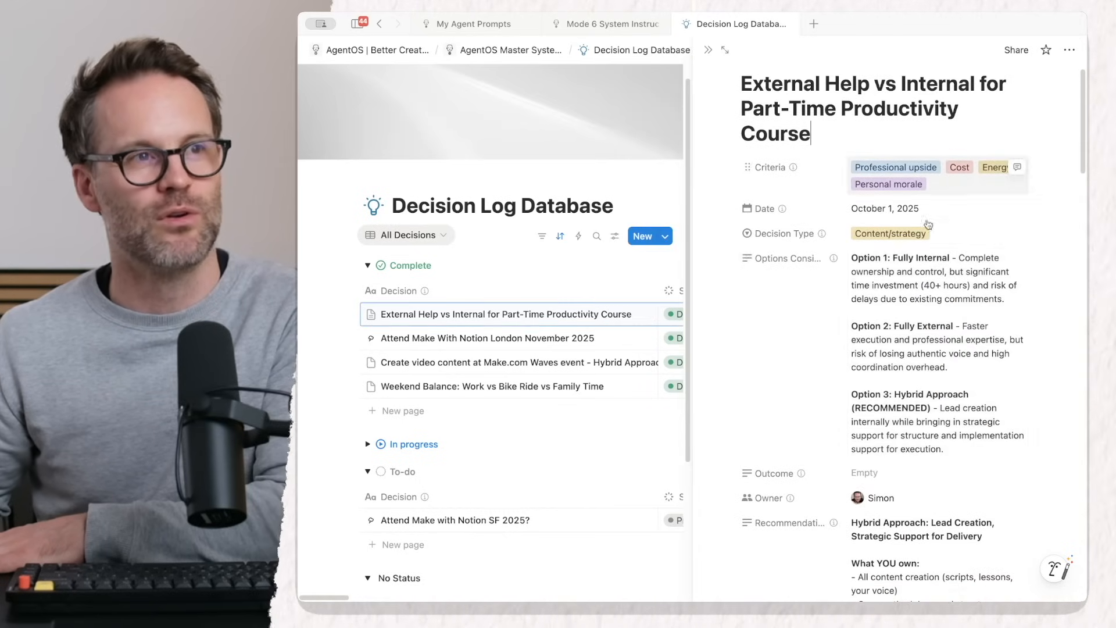
scroll(924, 391, down, 5)
scroll(925, 391, down, 15)
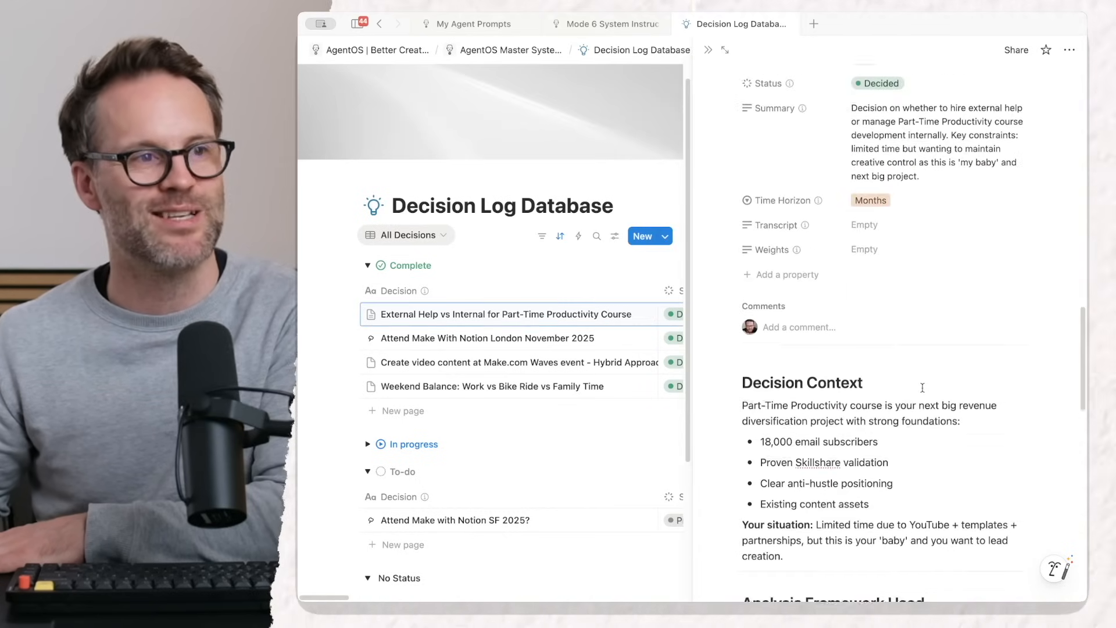
scroll(922, 388, down, 8)
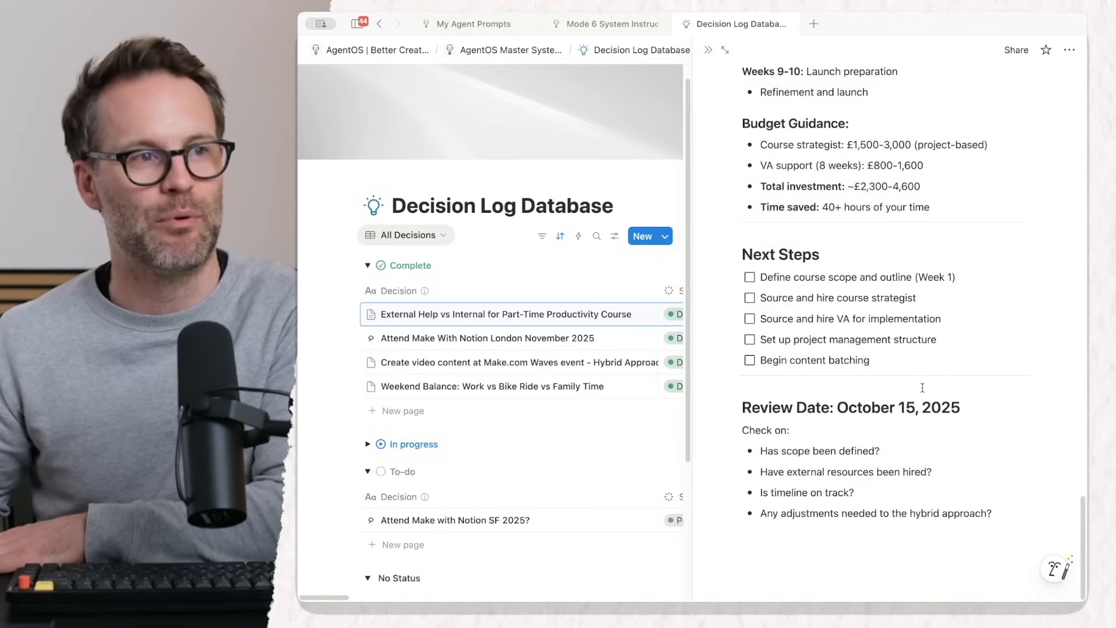
scroll(922, 388, up, 20)
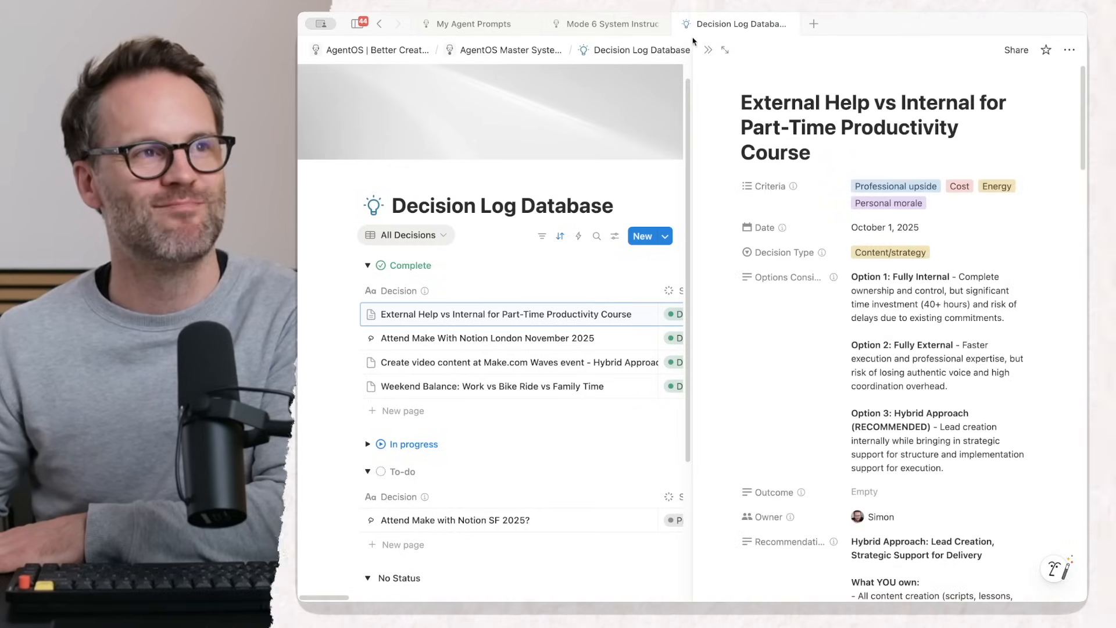
Return to the AgentOS demo agent's main page and look through it down to the System Dashboards section
click(511, 51)
click(382, 47)
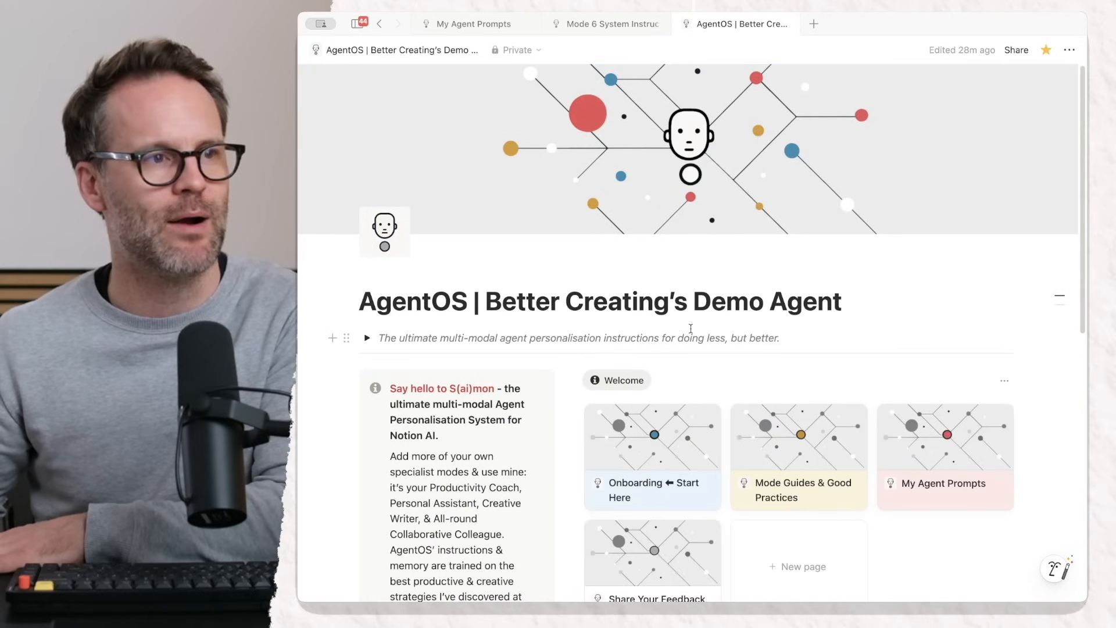
scroll(691, 328, down, 4)
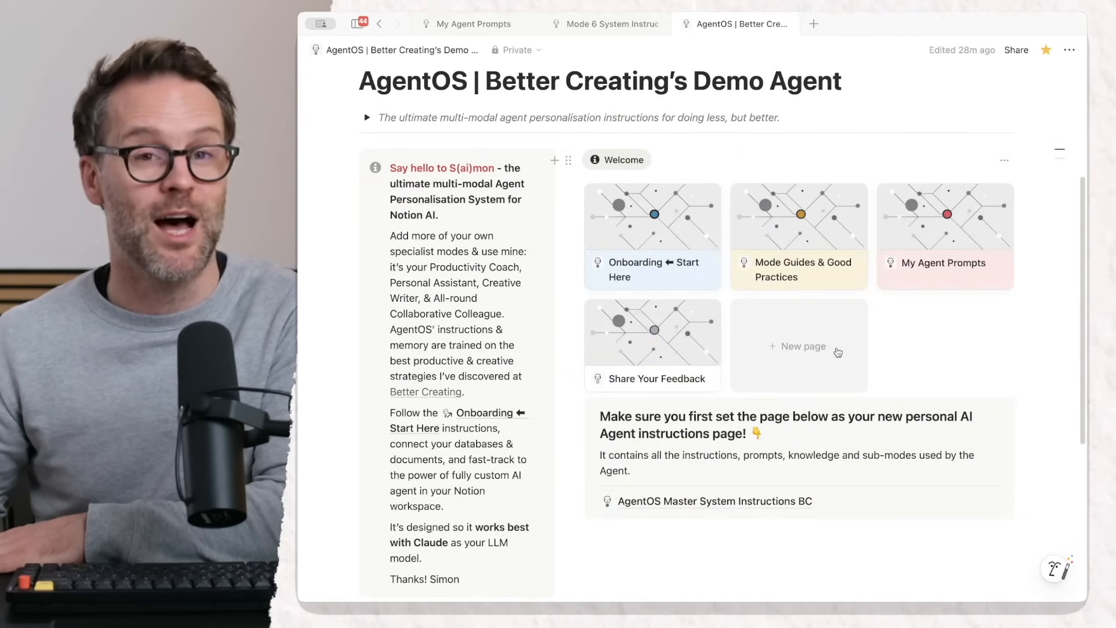
scroll(797, 386, down, 3)
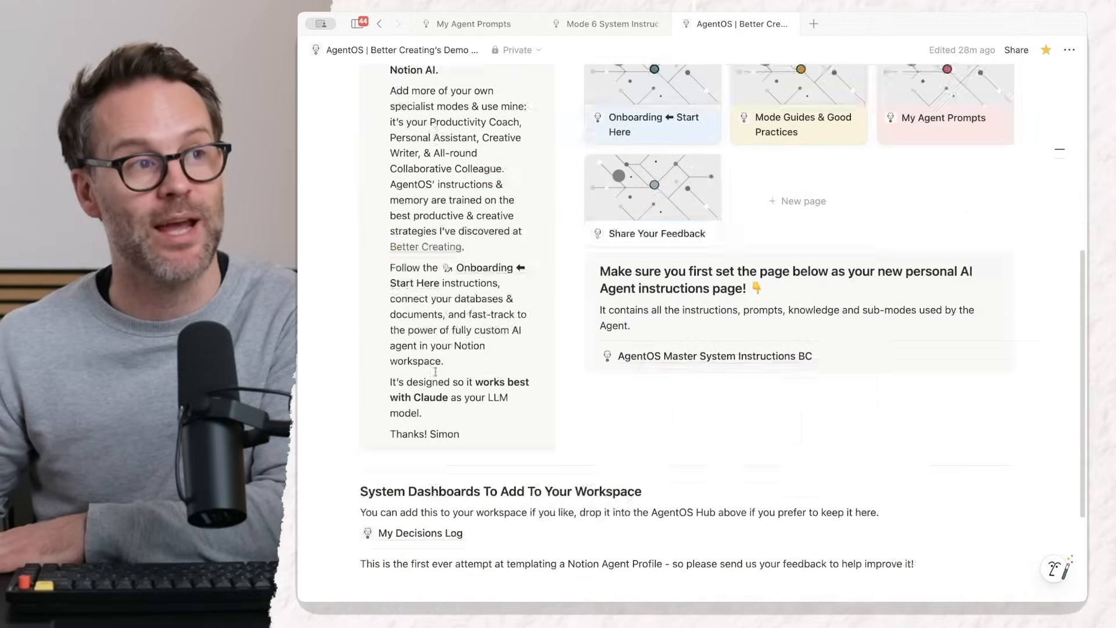
scroll(639, 349, down, 3)
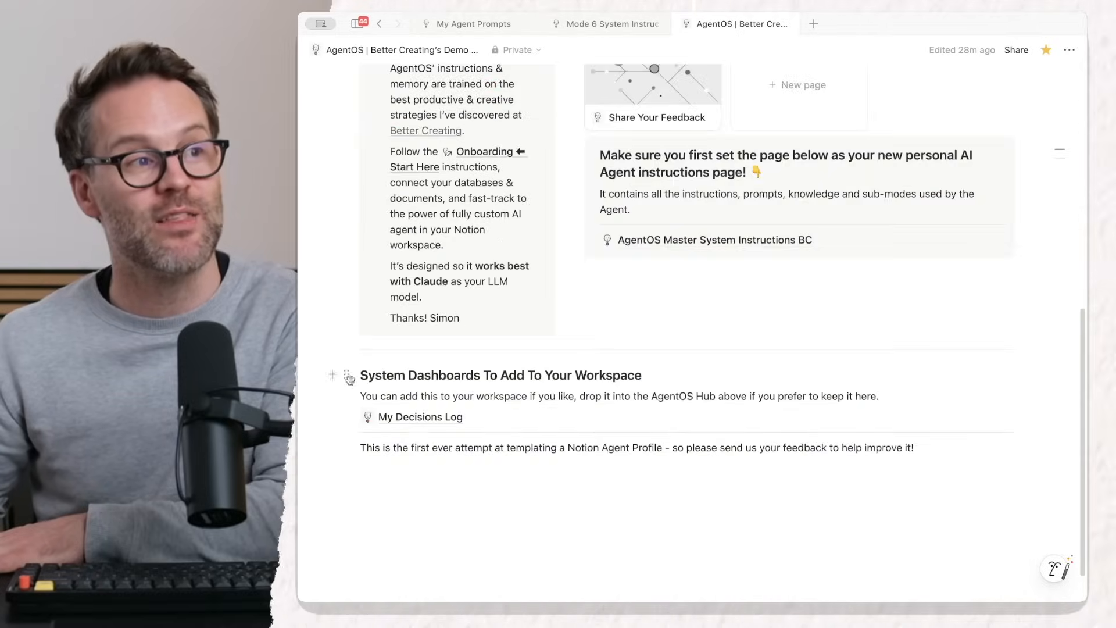
Open the My Decisions Log dashboard and review its decisions on the By Status board
click(419, 417)
scroll(542, 418, down, 1)
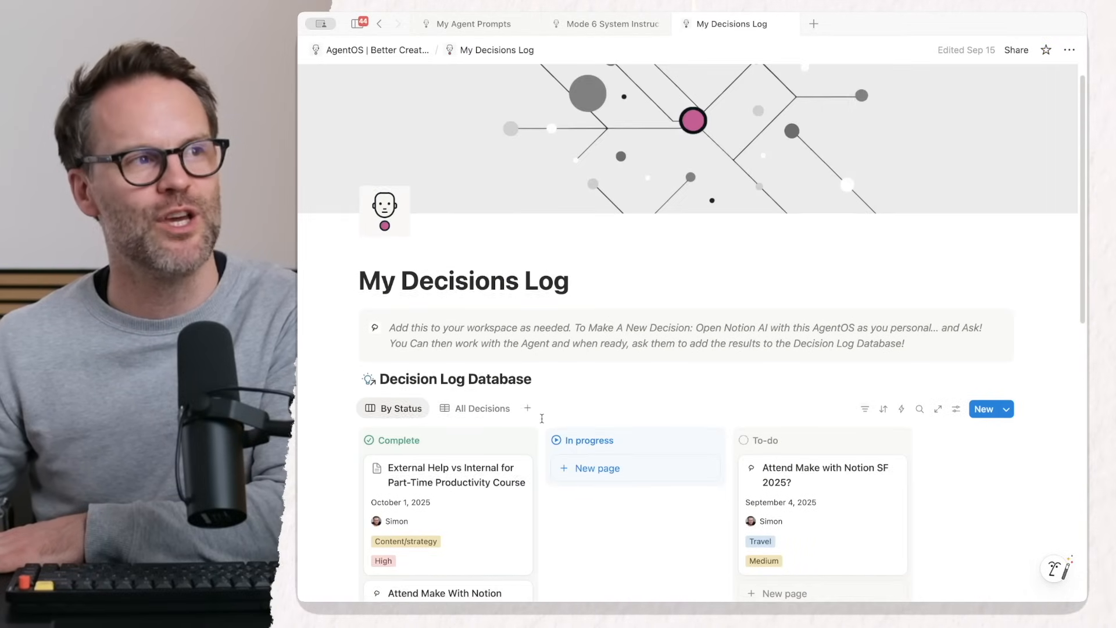
scroll(542, 418, down, 3)
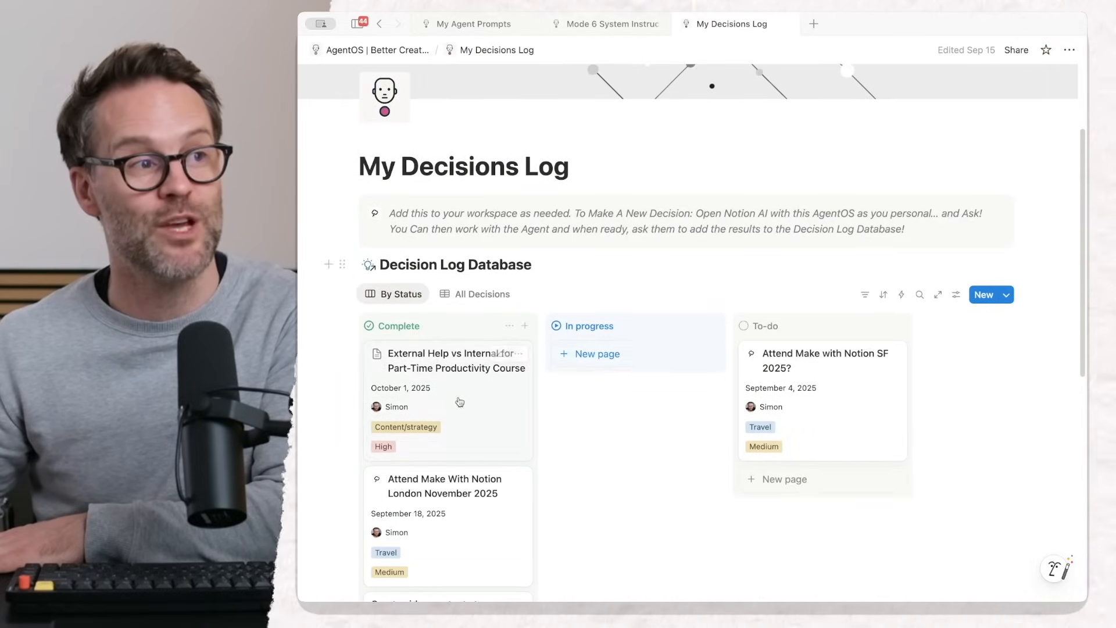
scroll(460, 401, down, 3)
scroll(443, 279, up, 5)
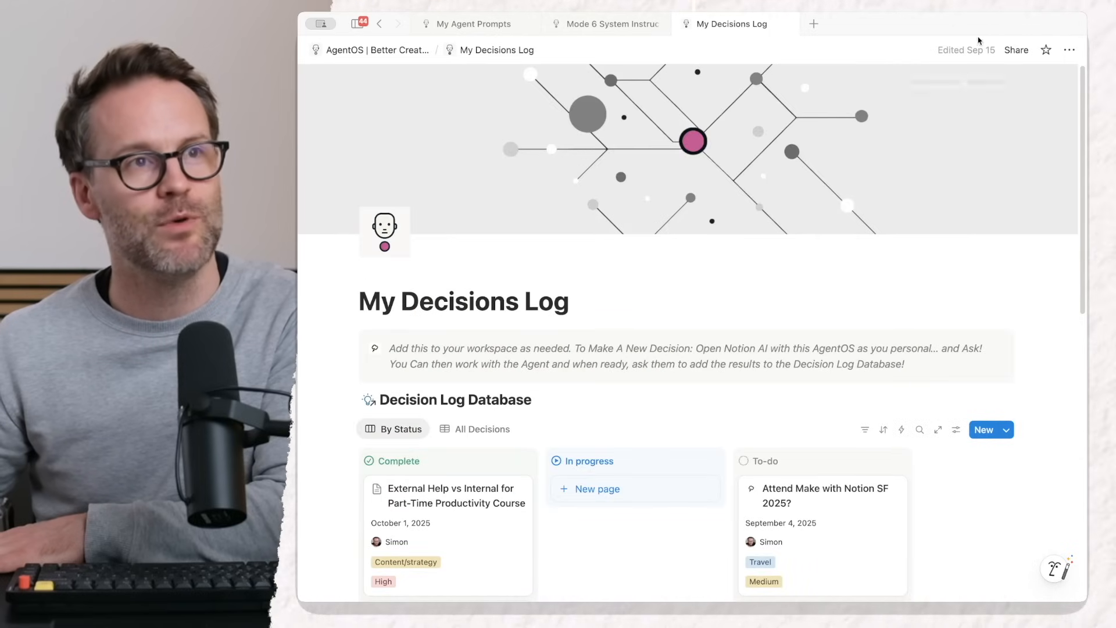
Search for "life" among the possible destinations for moving the My Decisions Log page, and close the search without moving it
click(1069, 50)
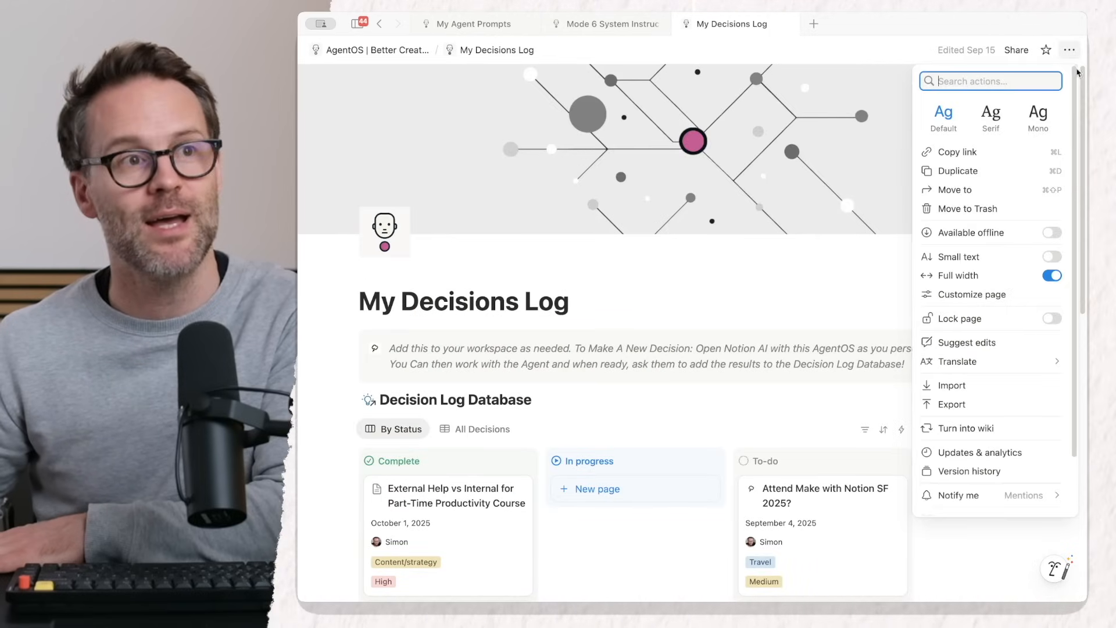
click(973, 192)
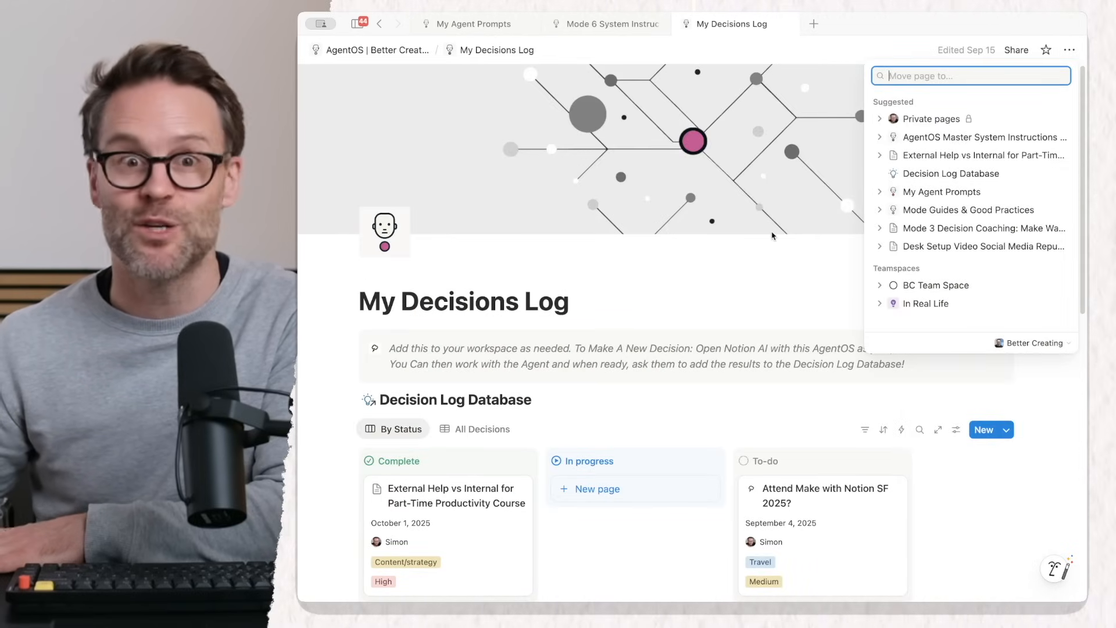
text(life)
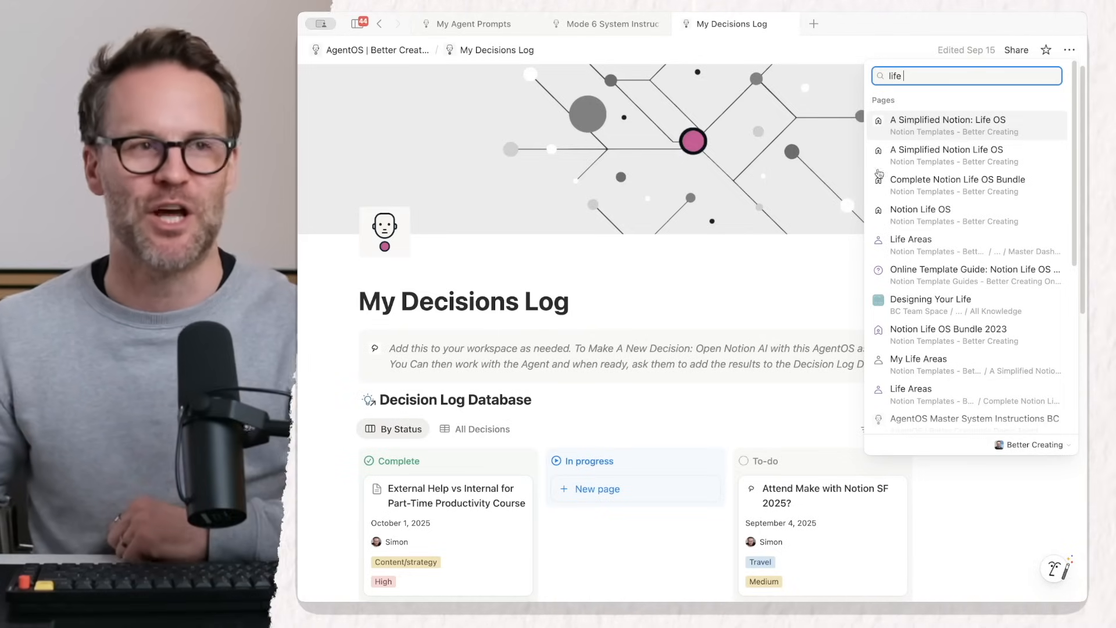
click(760, 193)
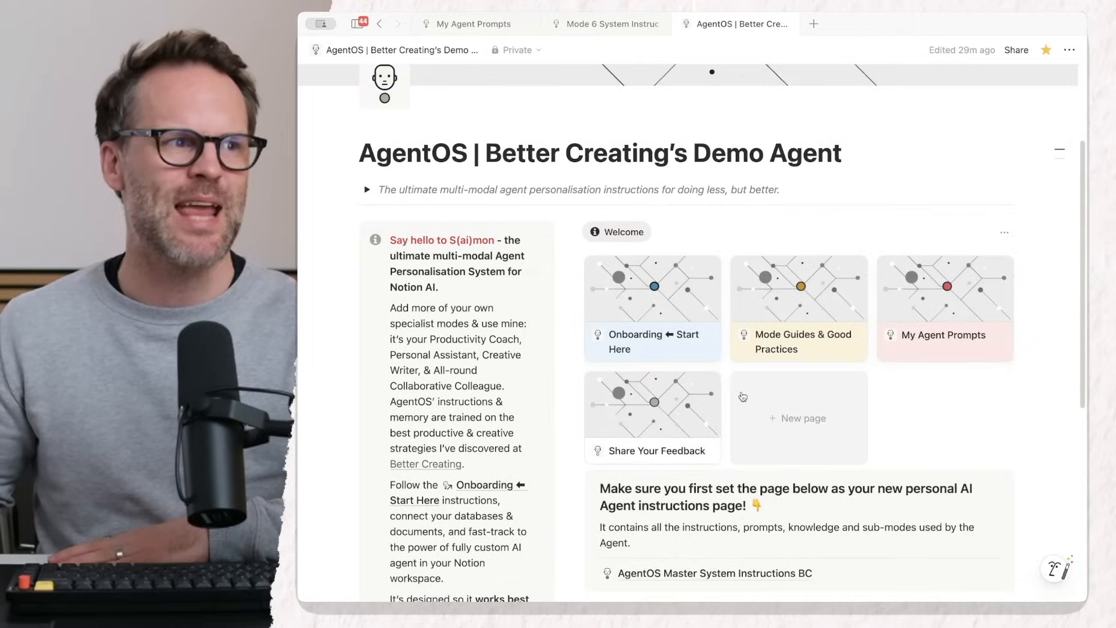
Open the Share Your Feedback page from the AgentOS main page and review the fields of the AgentOS Community Feedback Form
scroll(743, 397, down, 1)
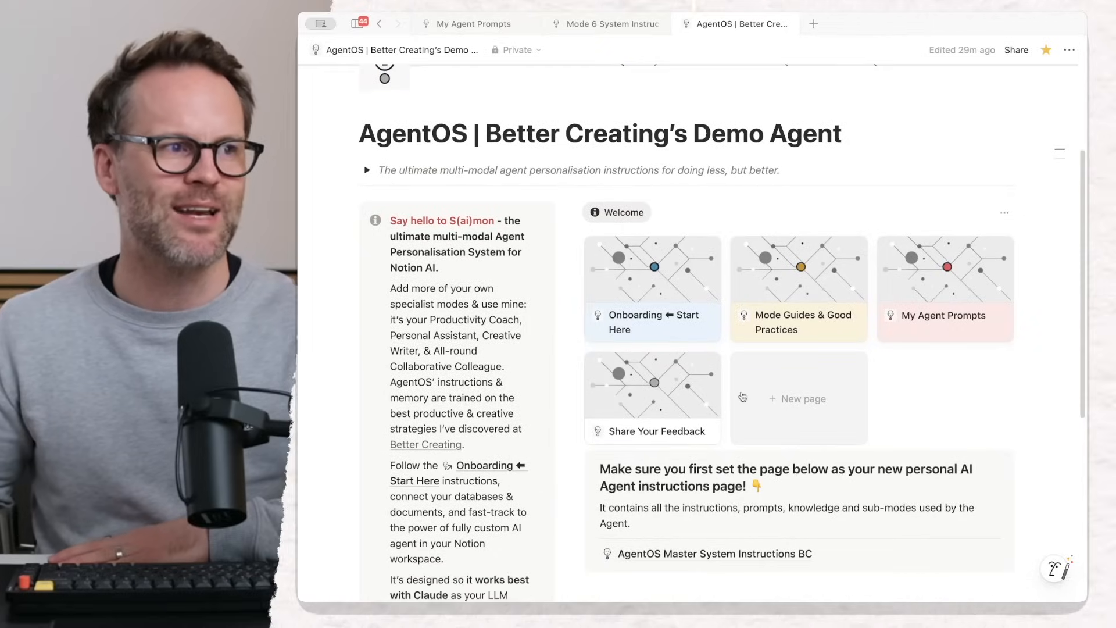
scroll(743, 397, up, 5)
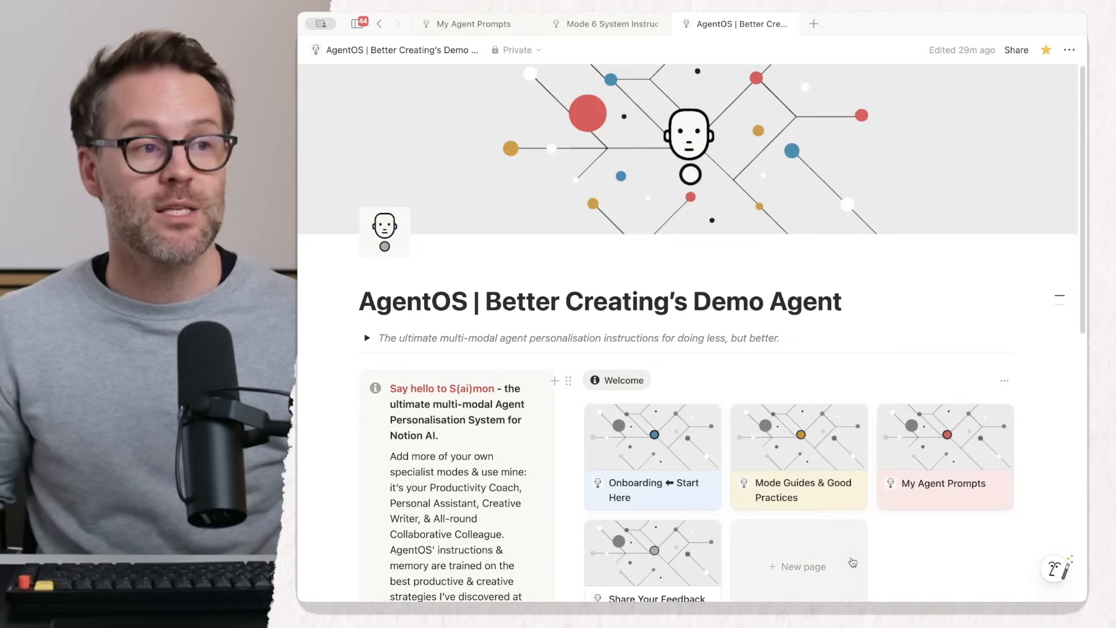
scroll(853, 512, down, 3)
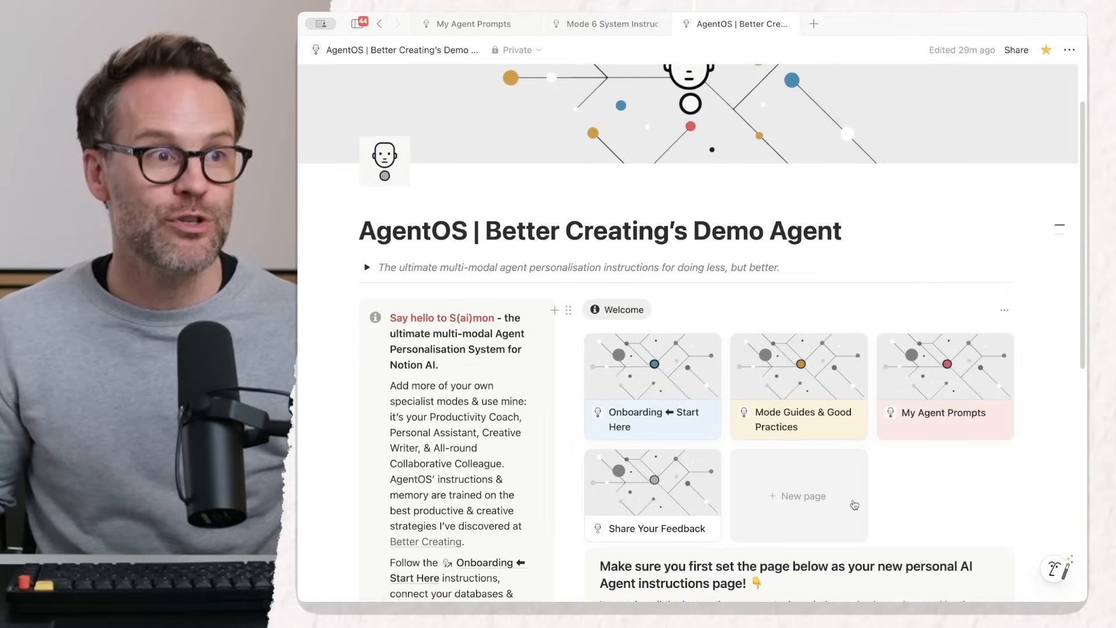
click(653, 469)
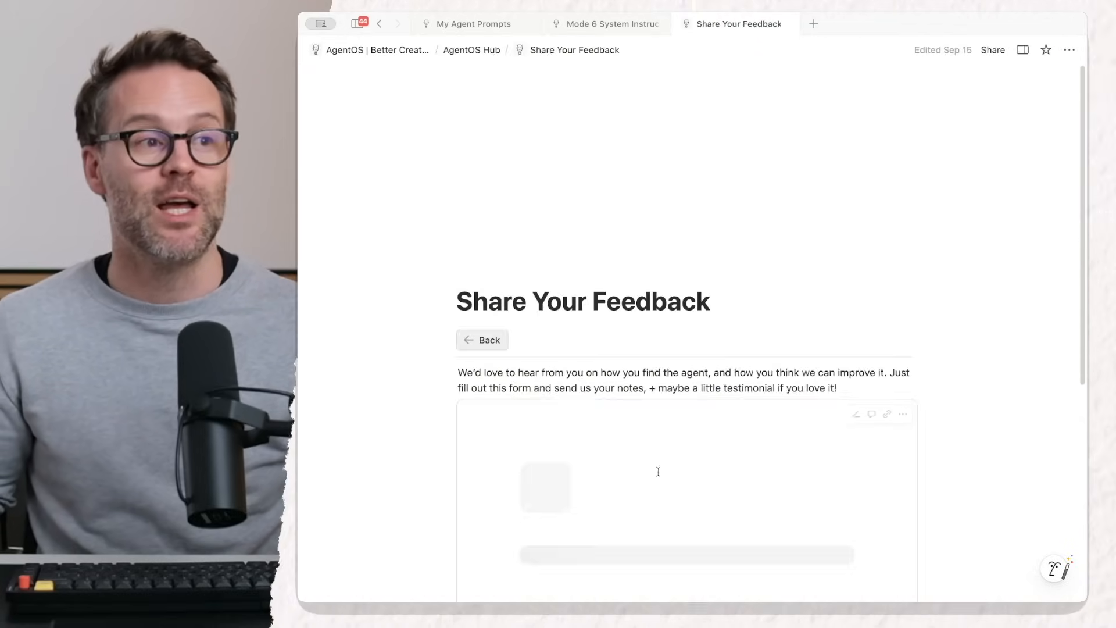
scroll(657, 476, down, 1)
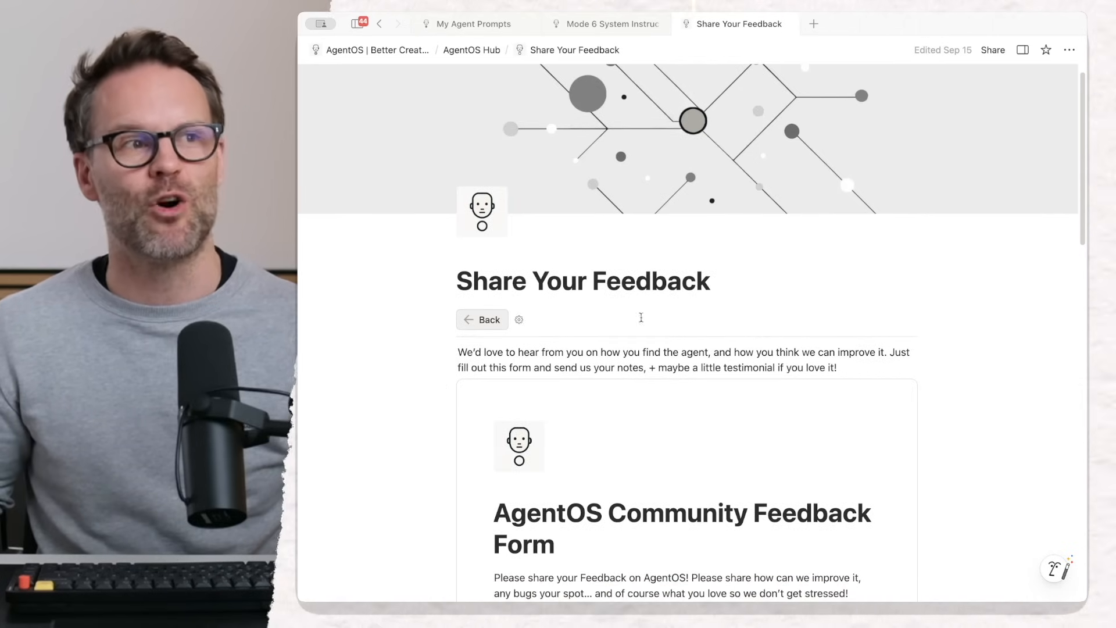
scroll(736, 330, down, 10)
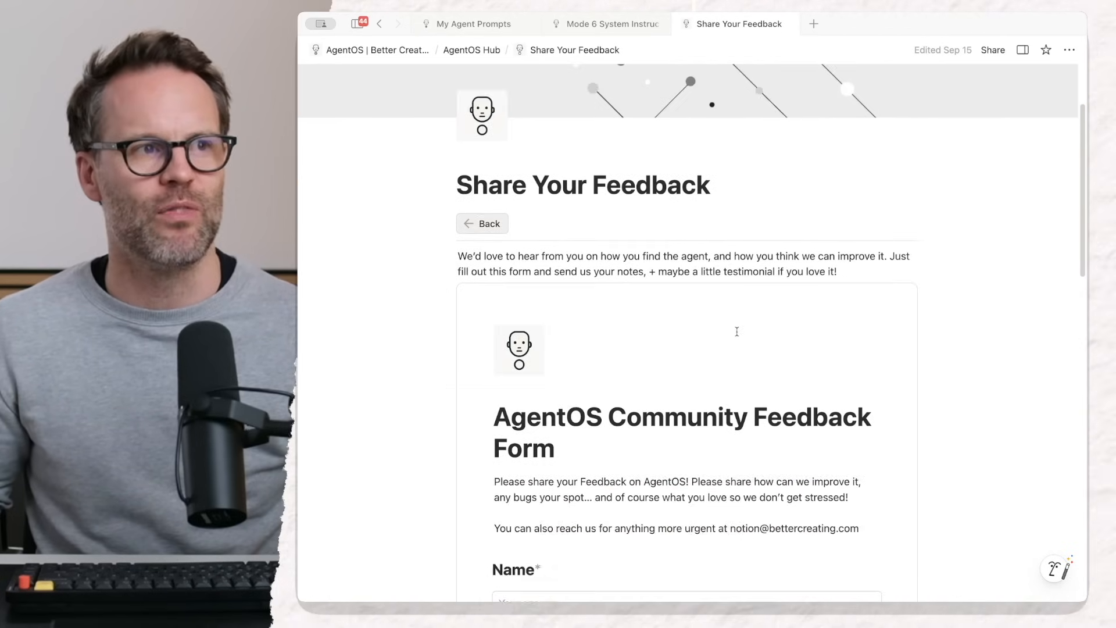
scroll(611, 343, down, 20)
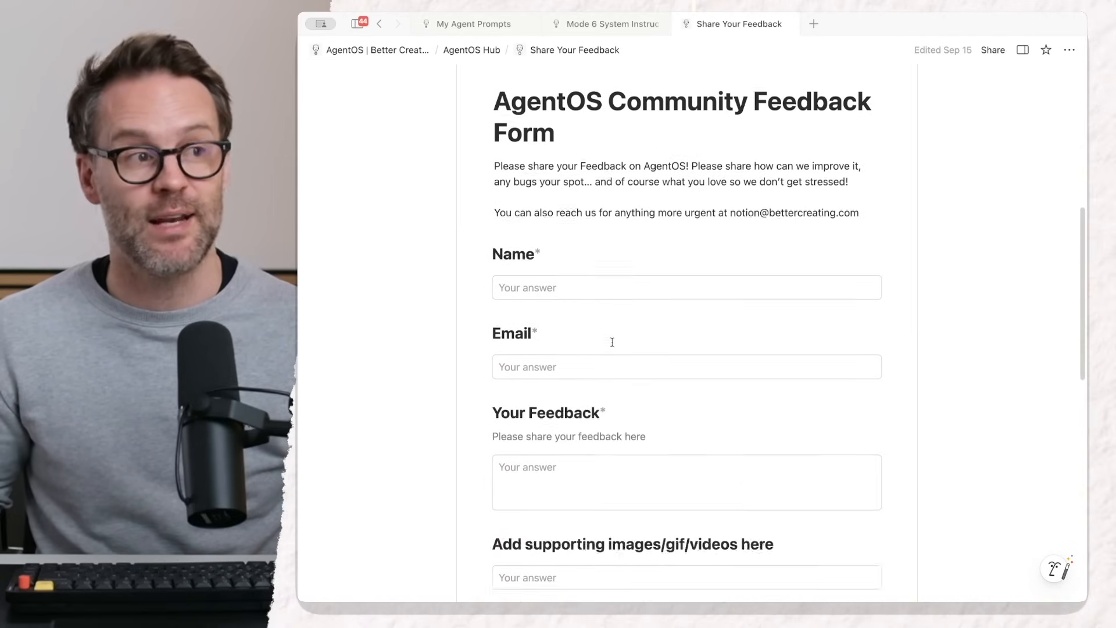
scroll(612, 346, up, 20)
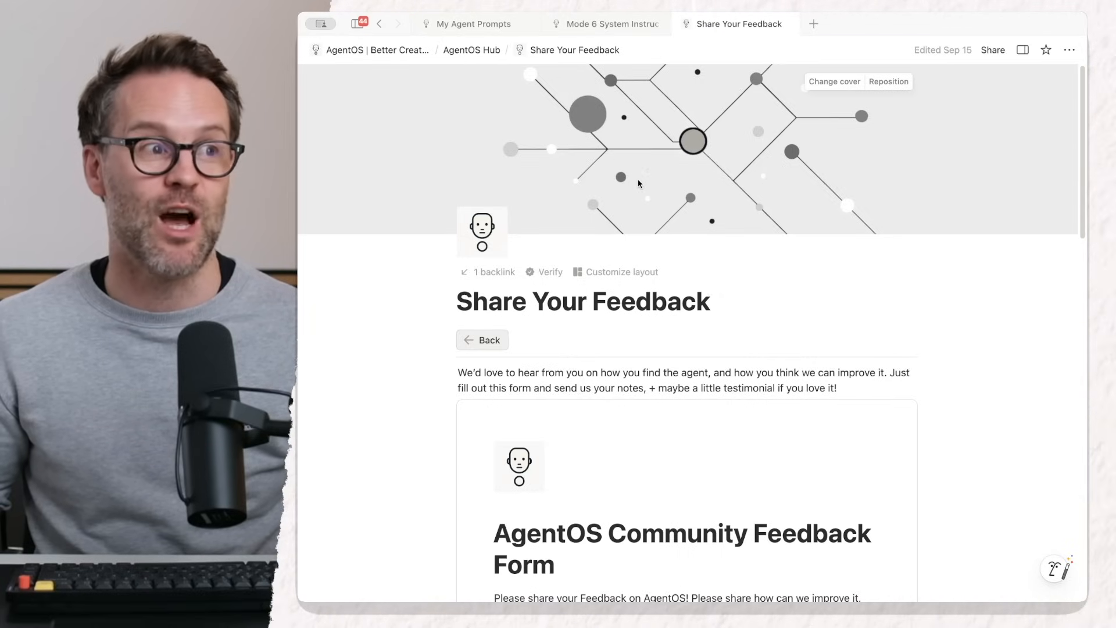
Go back from the feedback page to the AgentOS main page and view its welcome section
click(475, 341)
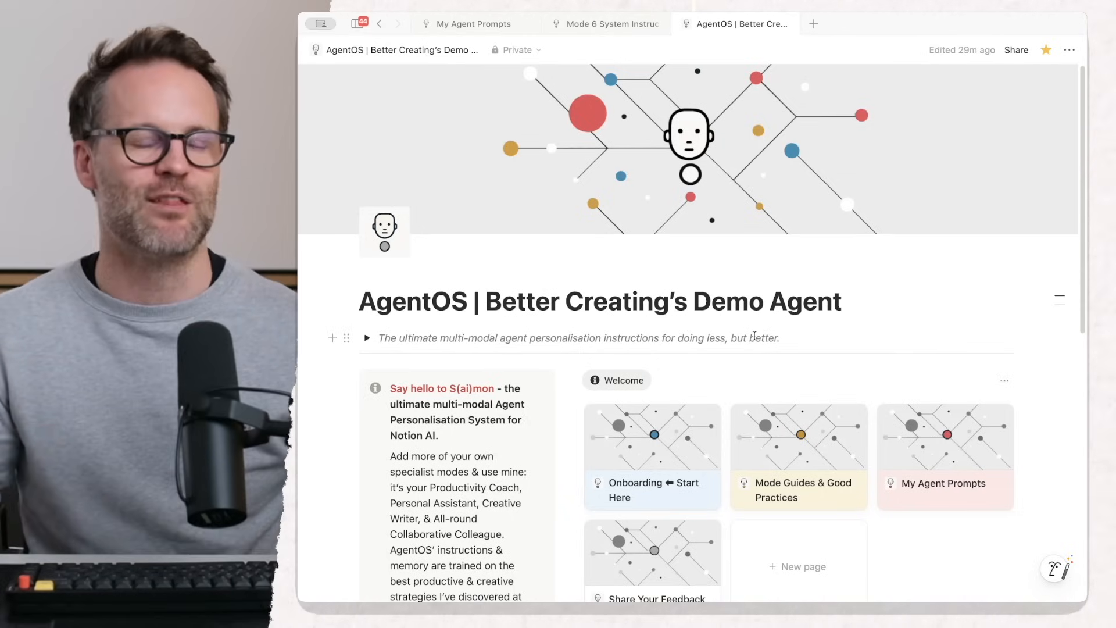
scroll(655, 336, down, 1)
scroll(655, 336, down, 2)
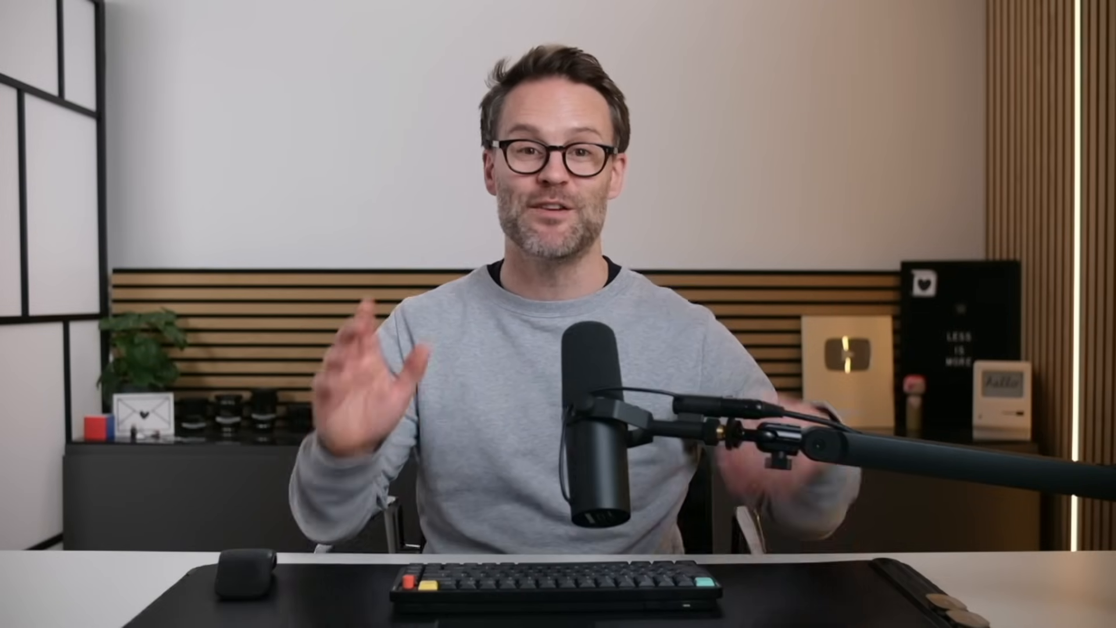